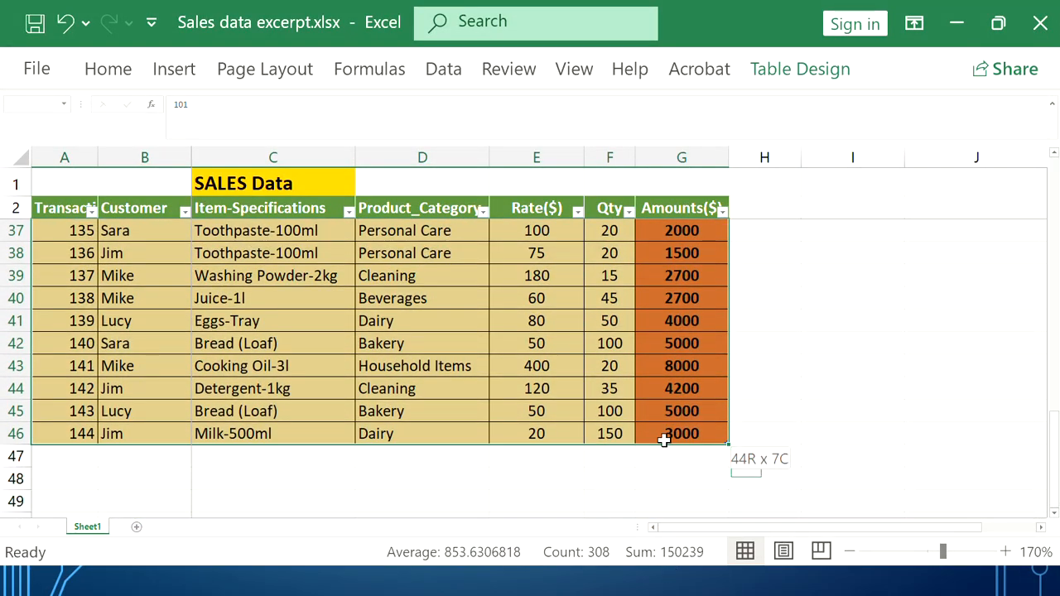
Scroll back to the top of the SALES Data sheet, keeping Table2's data rows selected
scroll(573, 395, up, 11)
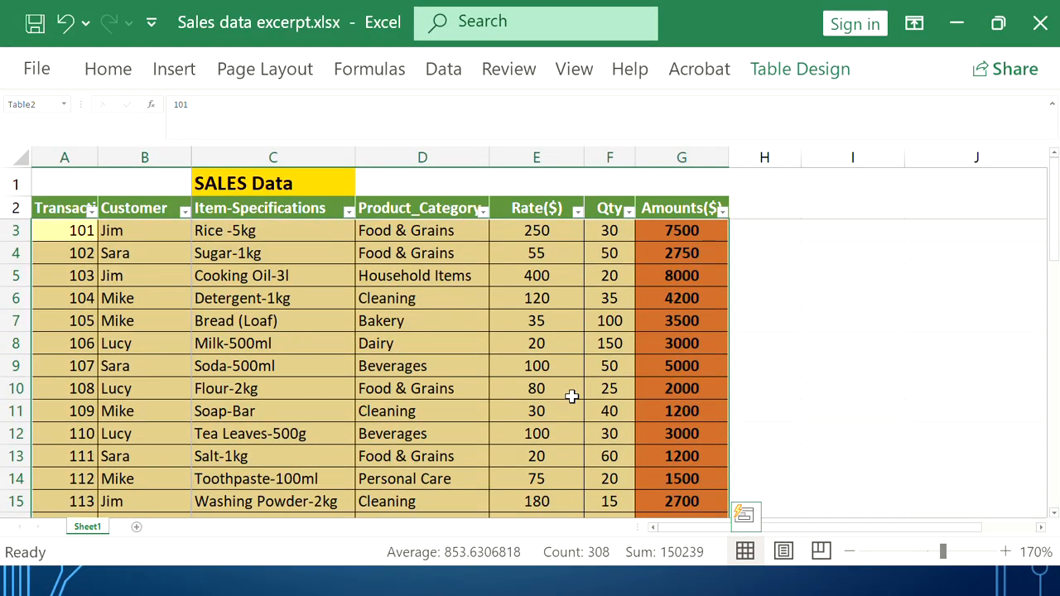
Start a new PivotTable from Table2 using Insert > PivotTable
click(185, 73)
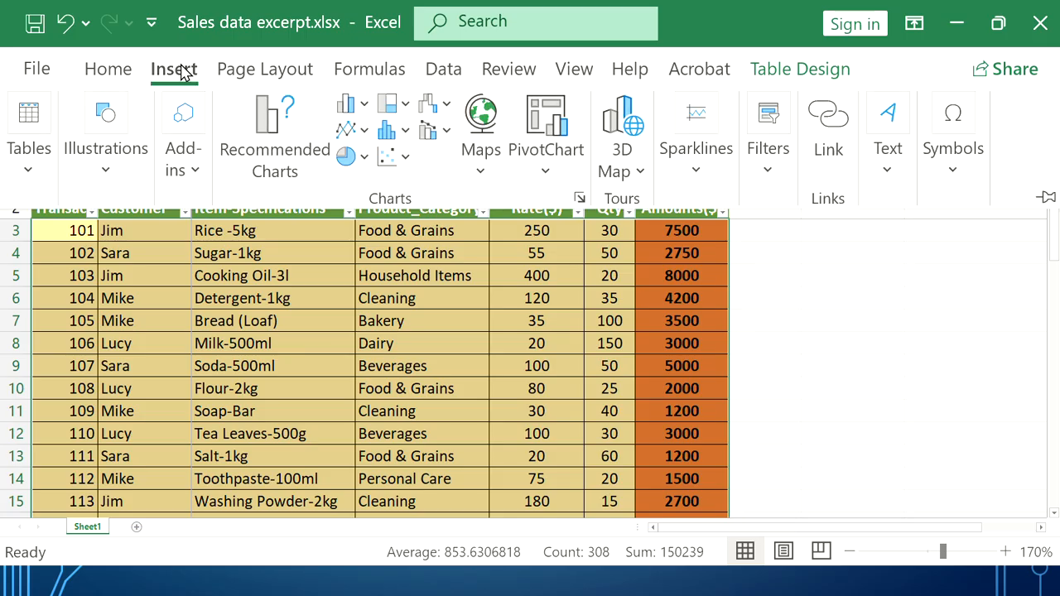
click(30, 157)
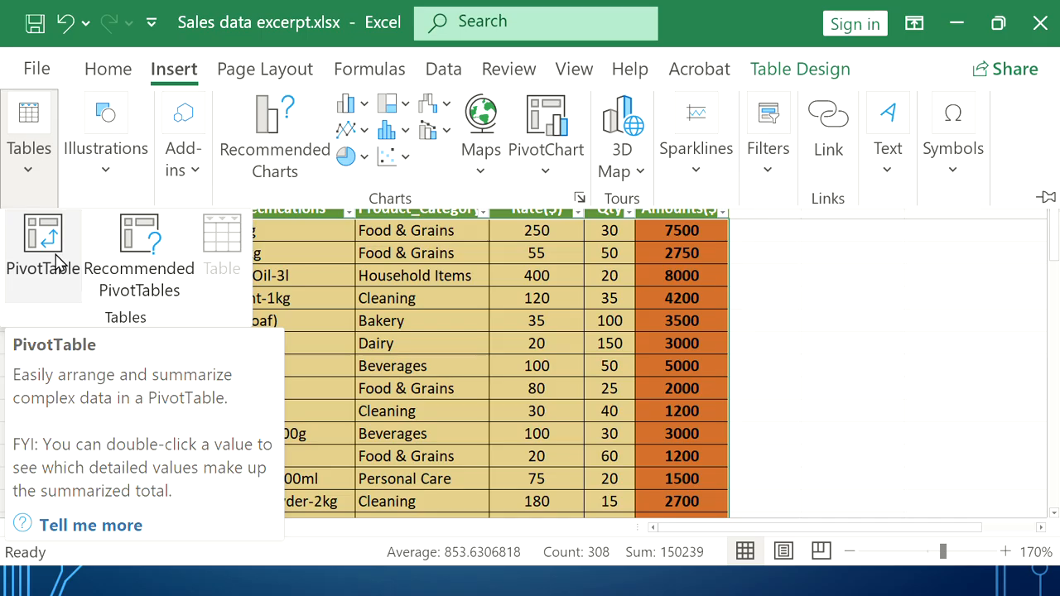
click(50, 249)
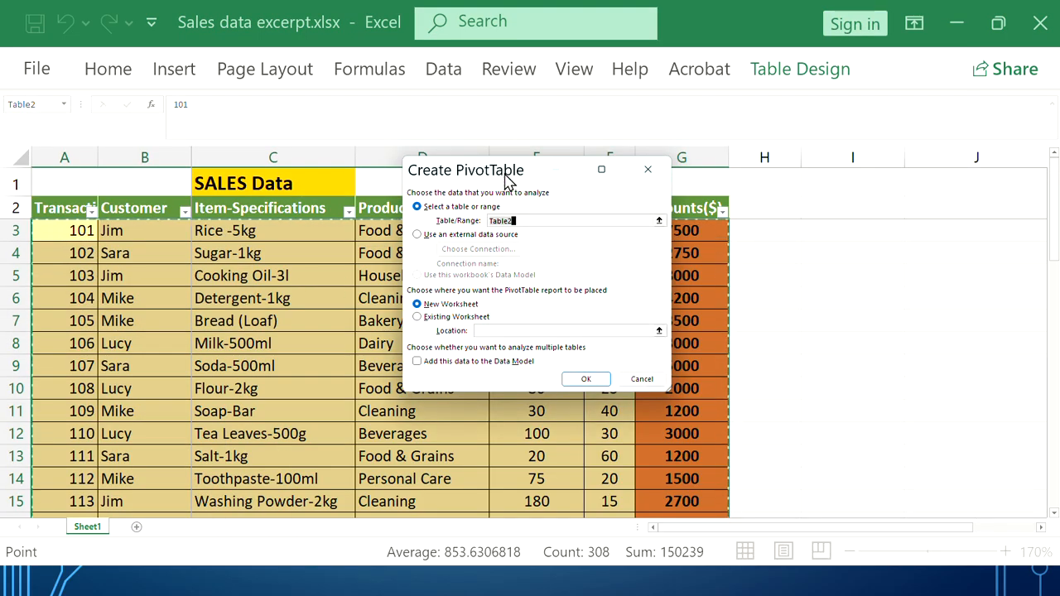
Place the empty PivotTable on the existing worksheet at I4:R14 and widen its fields pane
drag(507, 180, 655, 163)
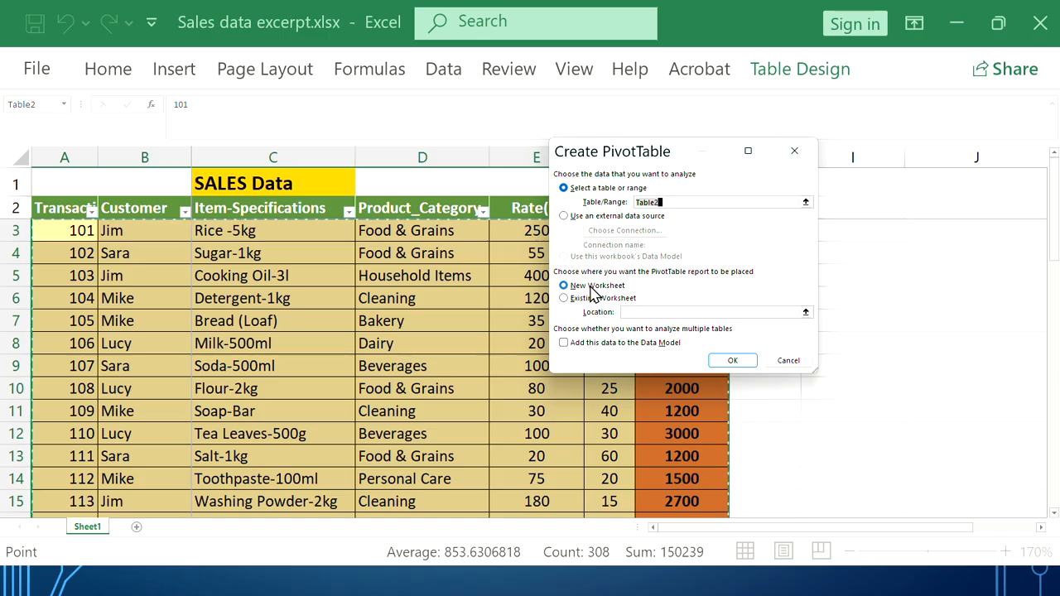
click(594, 300)
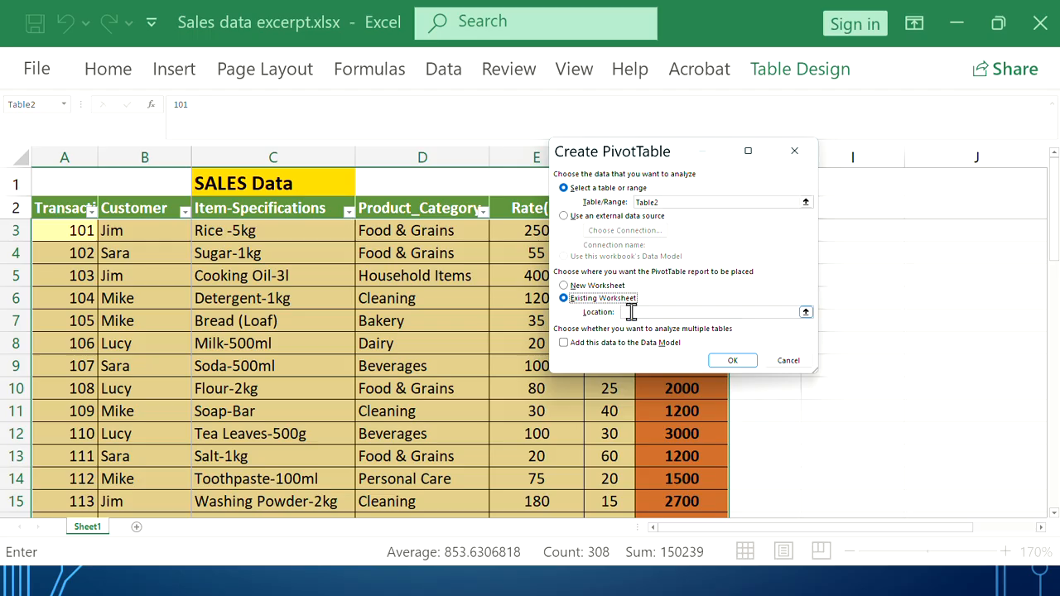
click(631, 311)
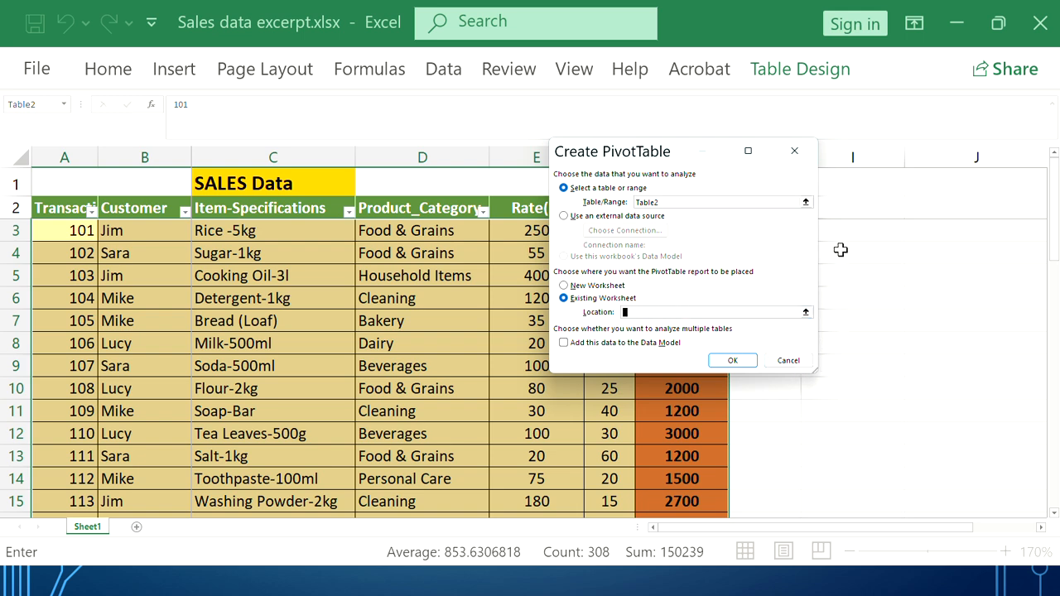
drag(839, 251, 590, 484)
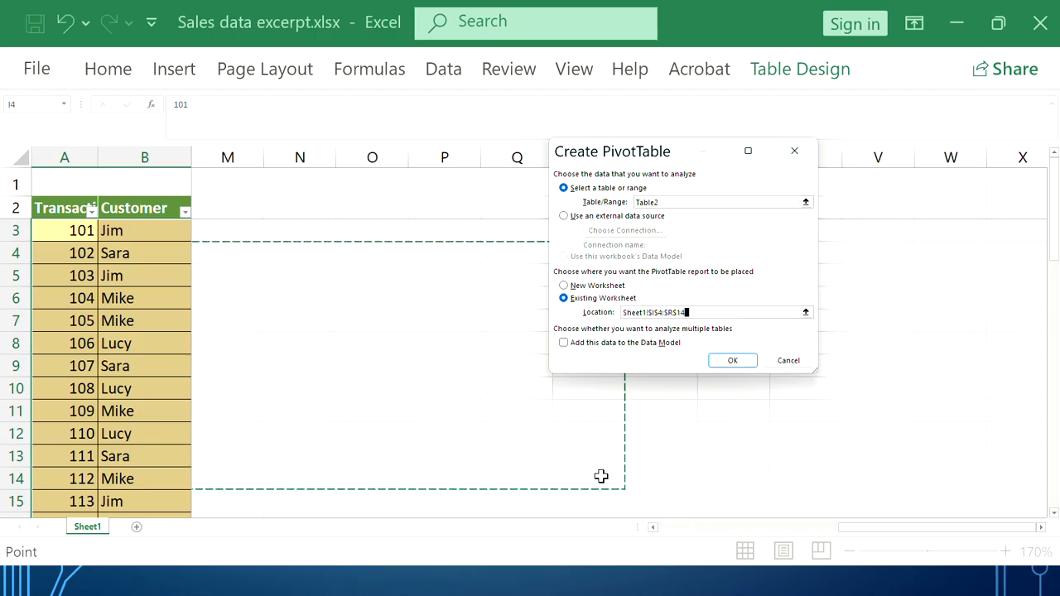
drag(857, 531, 660, 537)
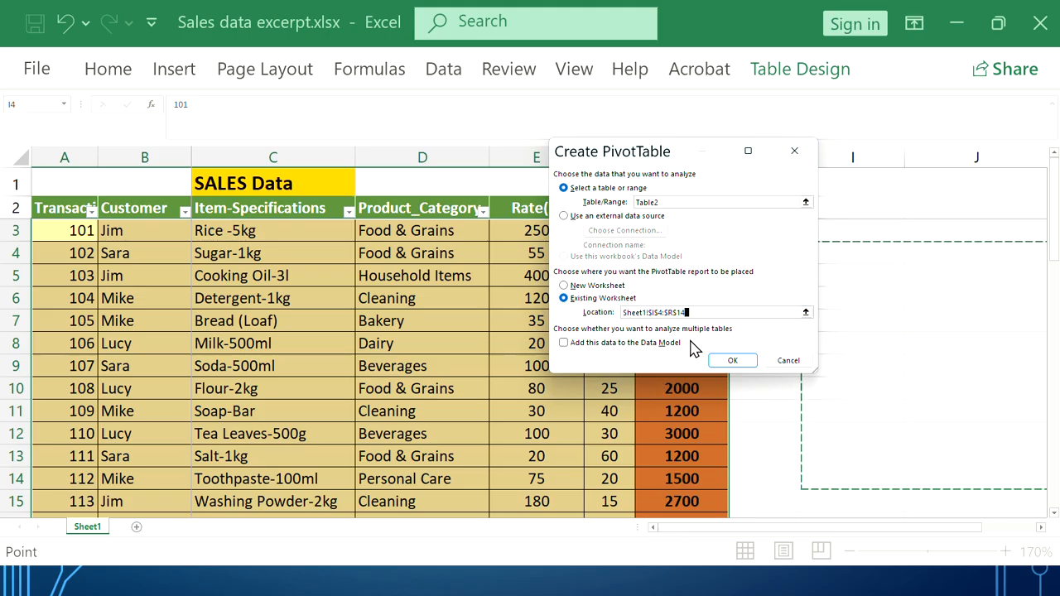
click(720, 362)
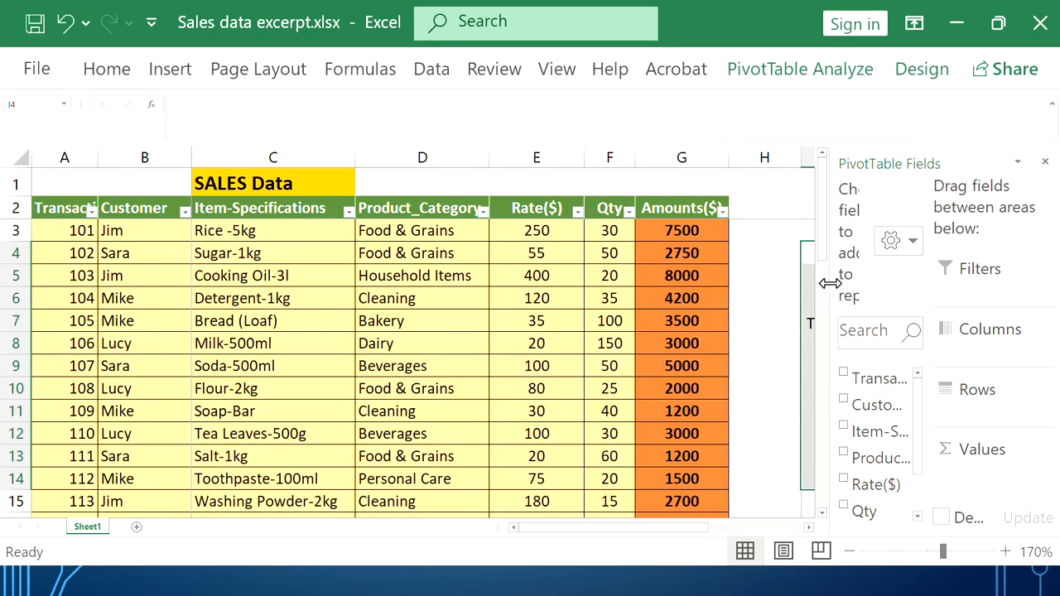
drag(830, 283, 780, 287)
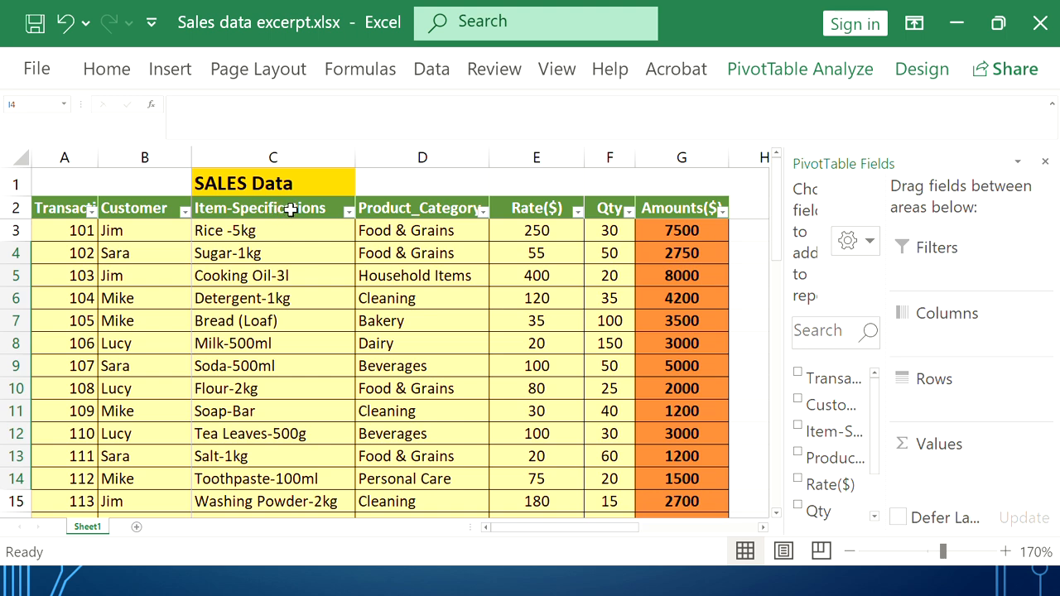
Reactivate the PivotTable and widen its field list so Transaction_ID, Customer and Amounts($) read fully
click(147, 213)
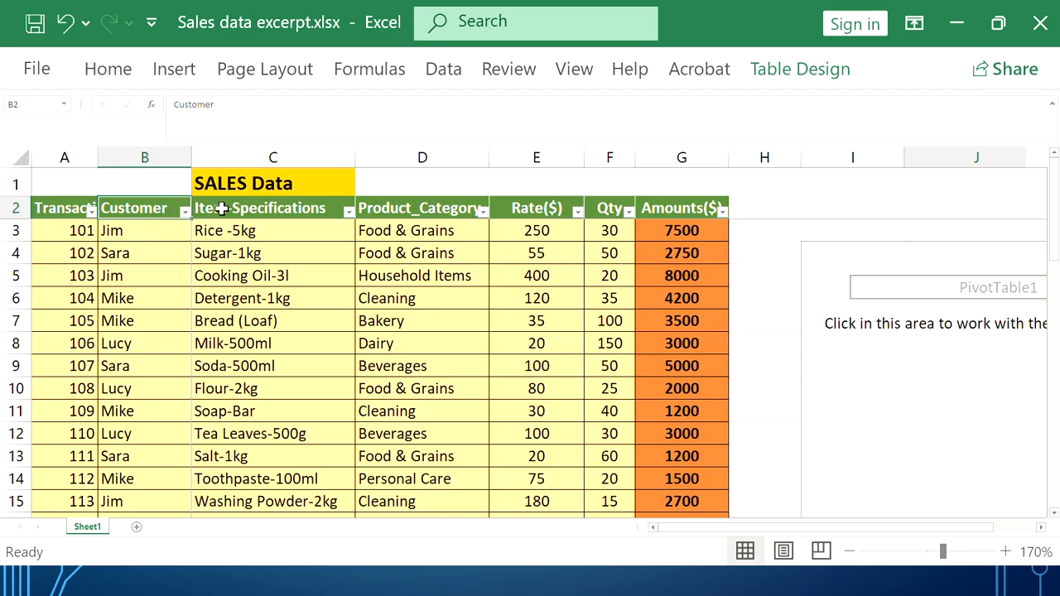
click(881, 386)
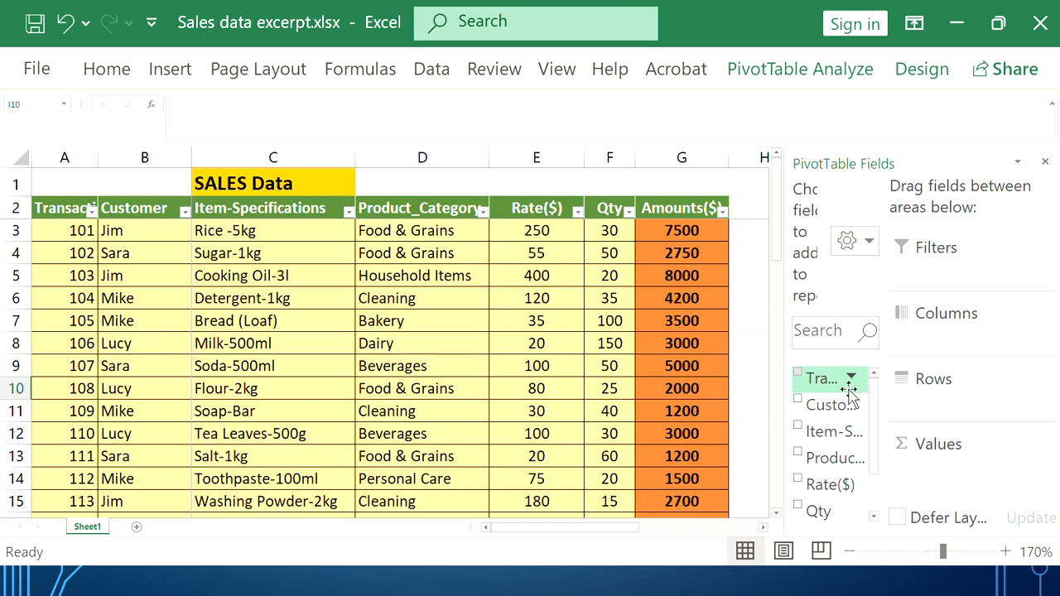
drag(885, 395, 888, 394)
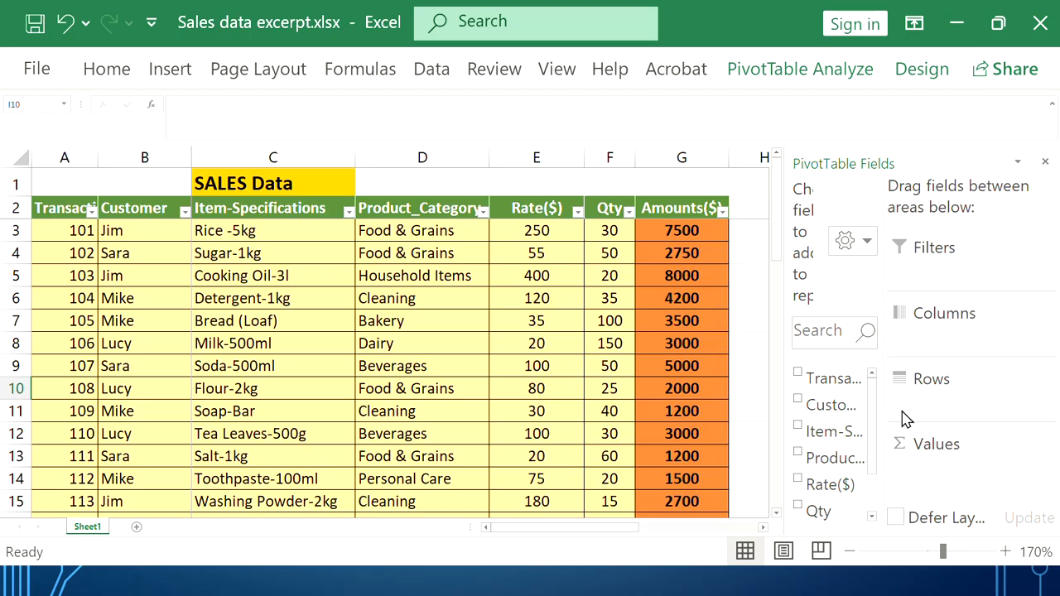
scroll(857, 407, down, 3)
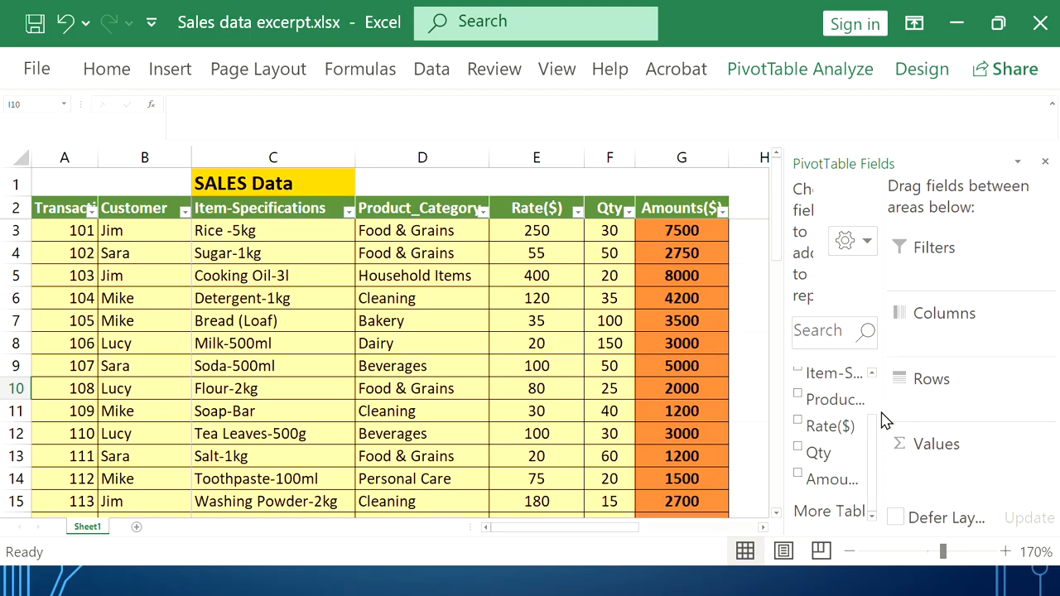
drag(883, 411, 991, 404)
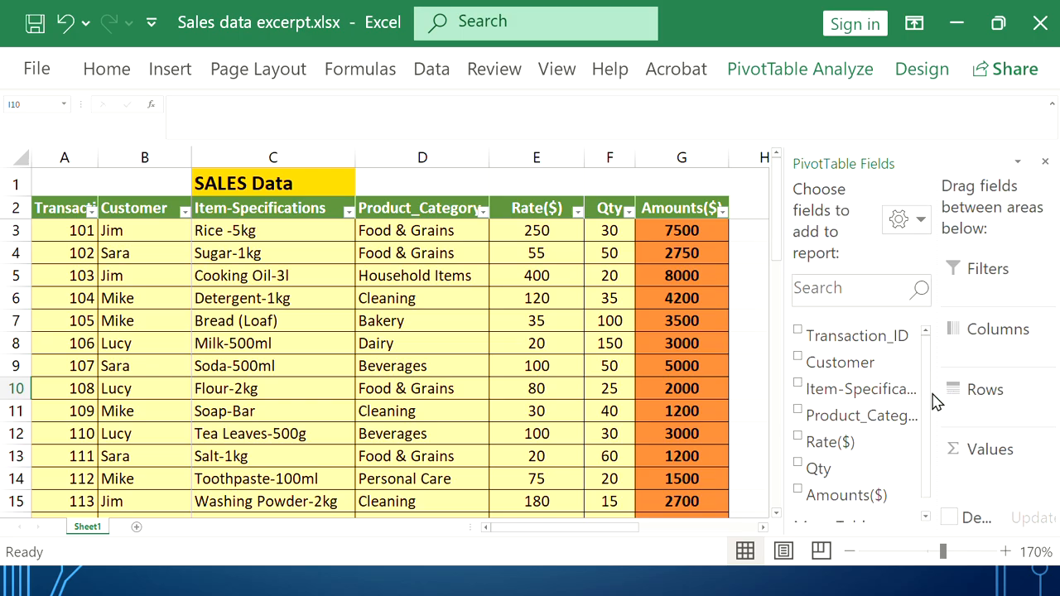
drag(935, 393, 991, 388)
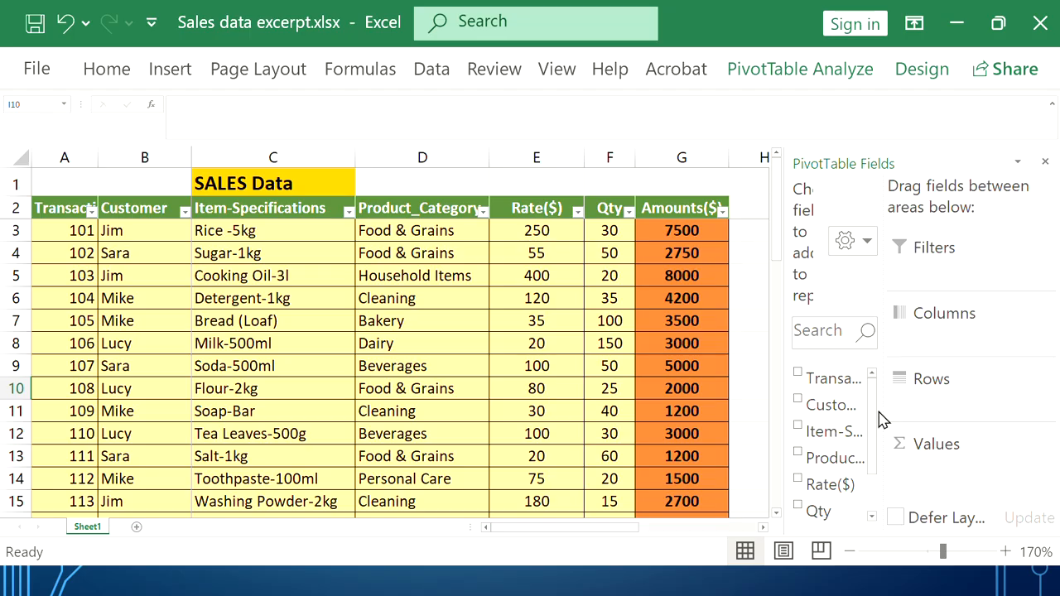
drag(886, 409, 1002, 399)
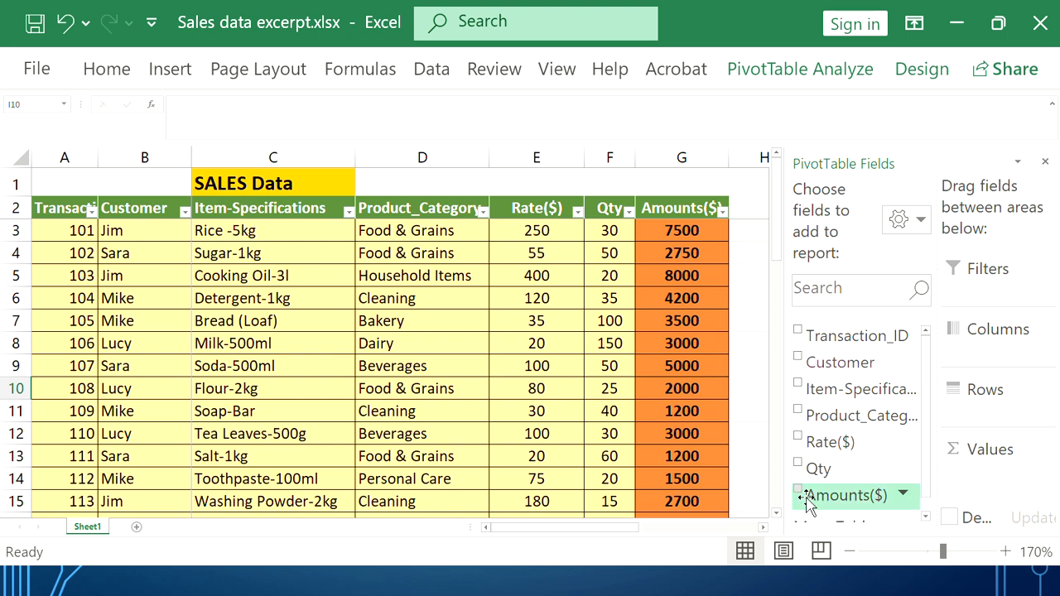
Add Customer to Rows, listing Jim, Lucy, Mike and Sara above a Grand Total
click(799, 363)
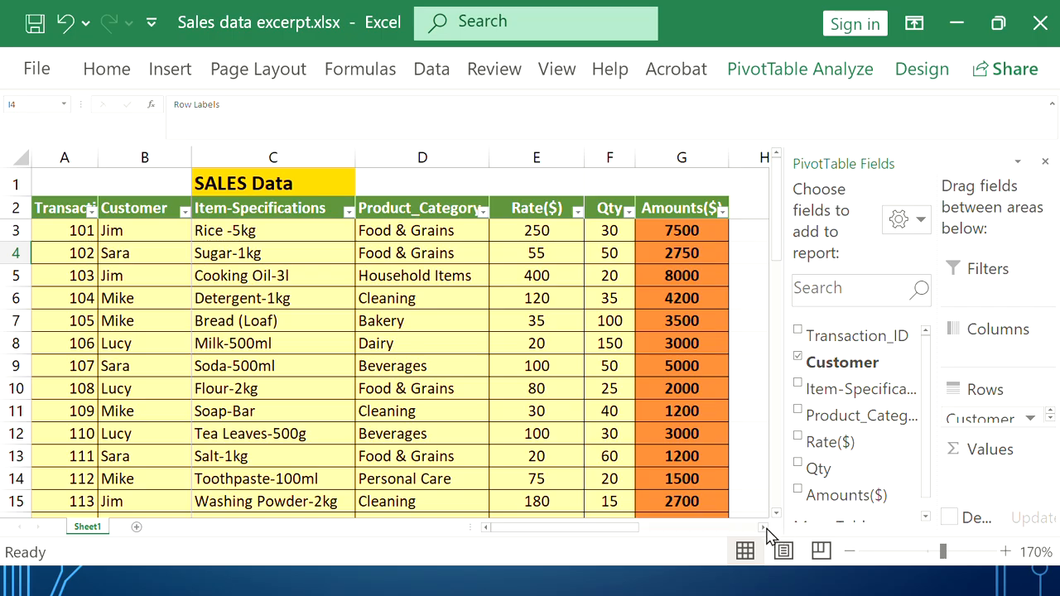
click(764, 528)
click(764, 528)
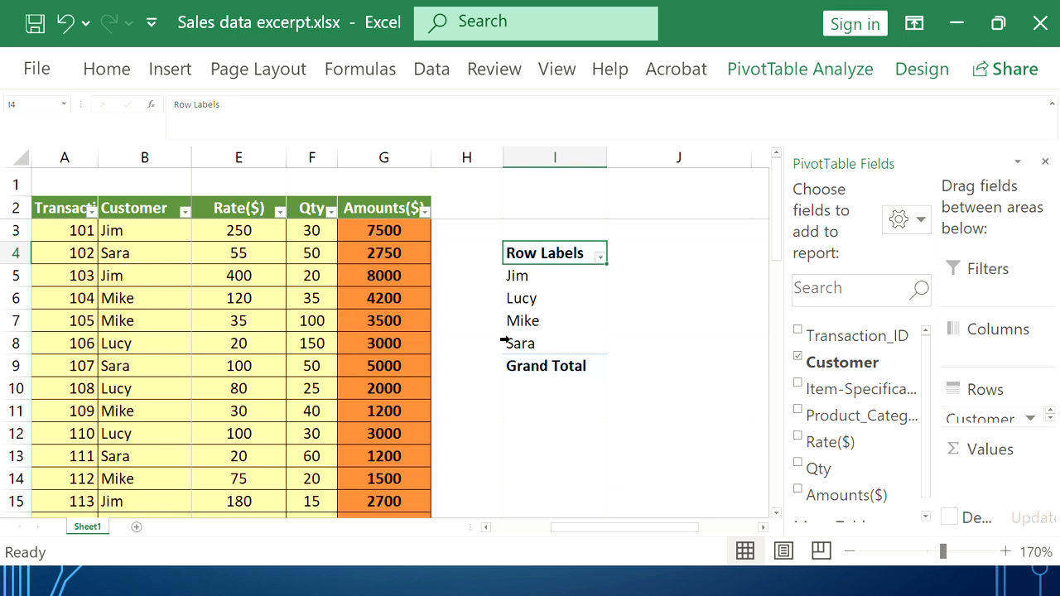
scroll(141, 319, down, 7)
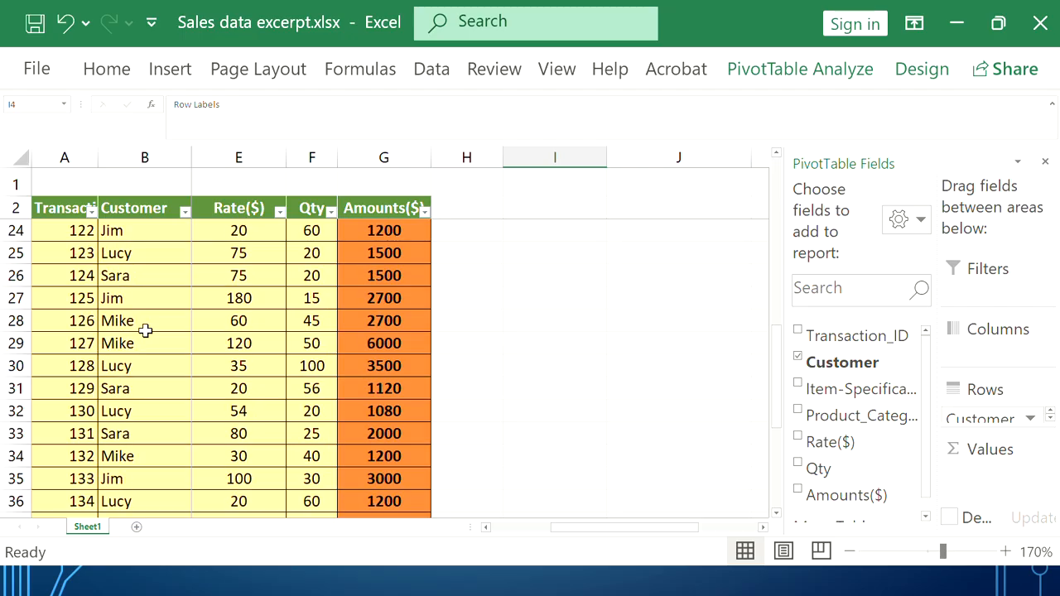
scroll(145, 331, up, 7)
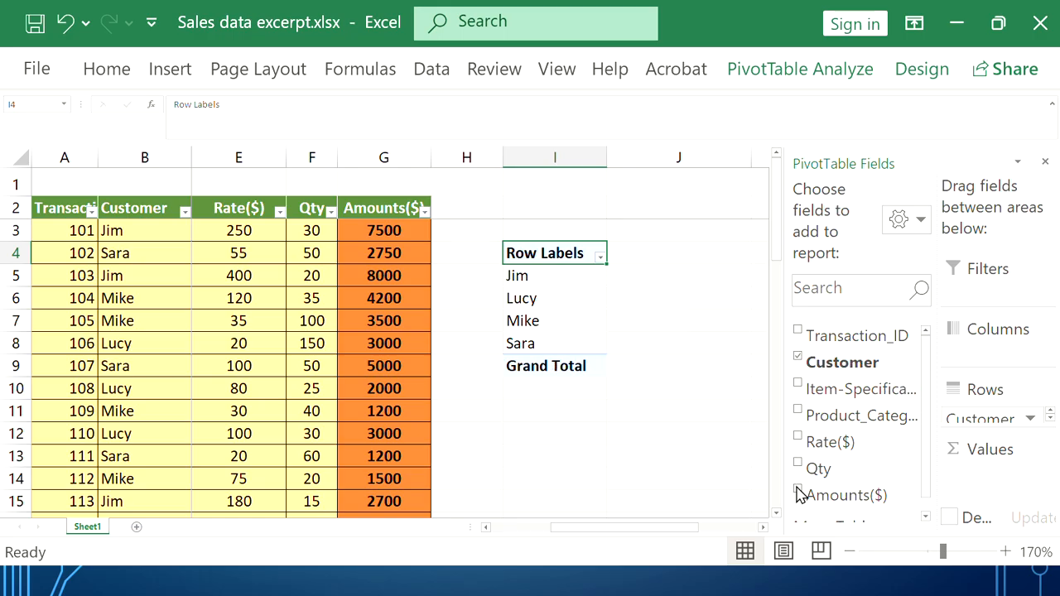
click(798, 387)
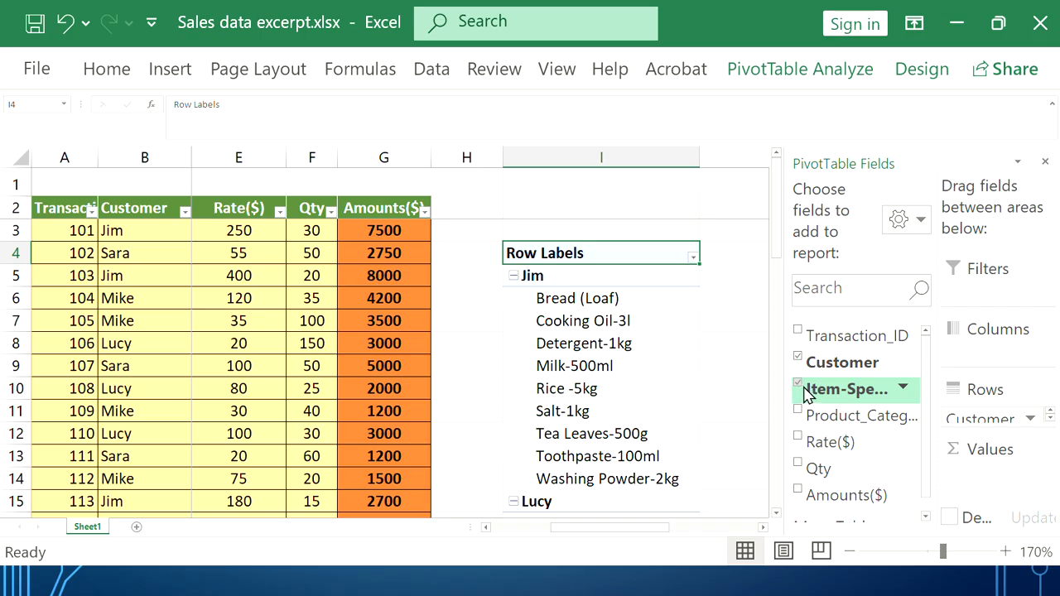
scroll(668, 367, down, 1)
scroll(667, 367, up, 1)
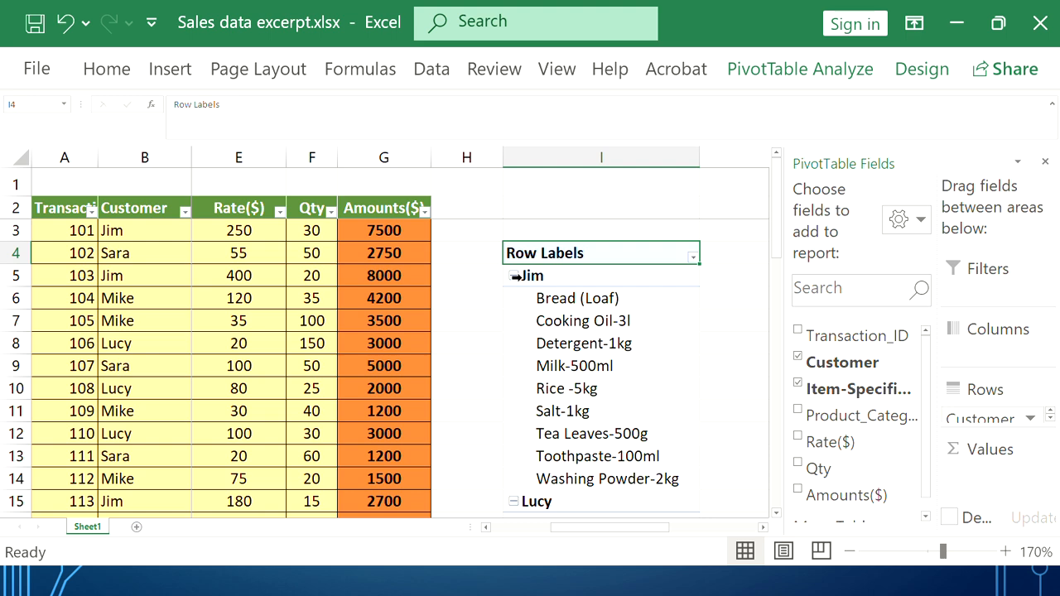
scroll(516, 276, down, 4)
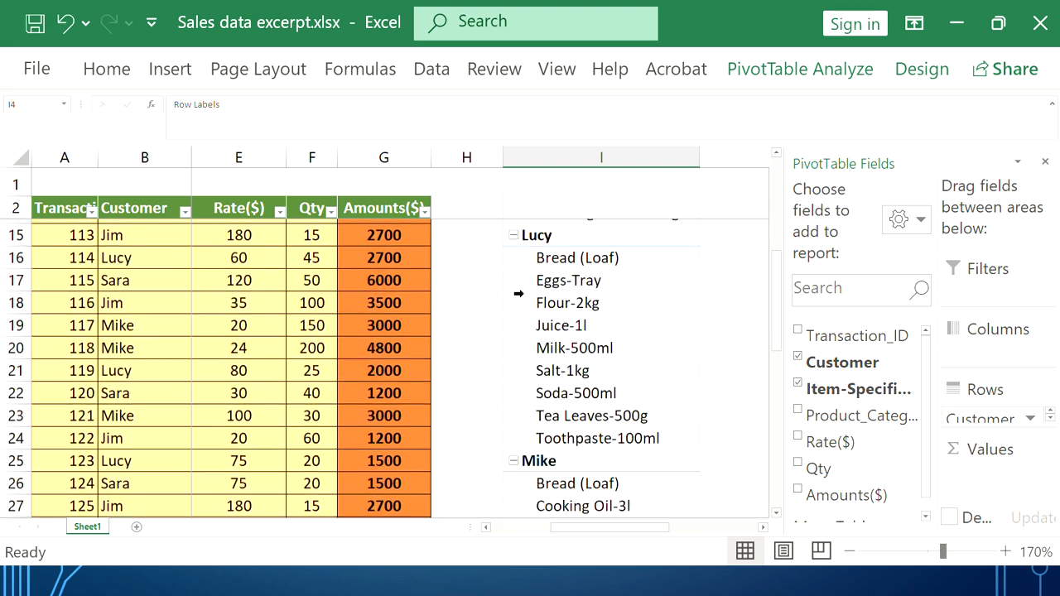
scroll(543, 238, down, 4)
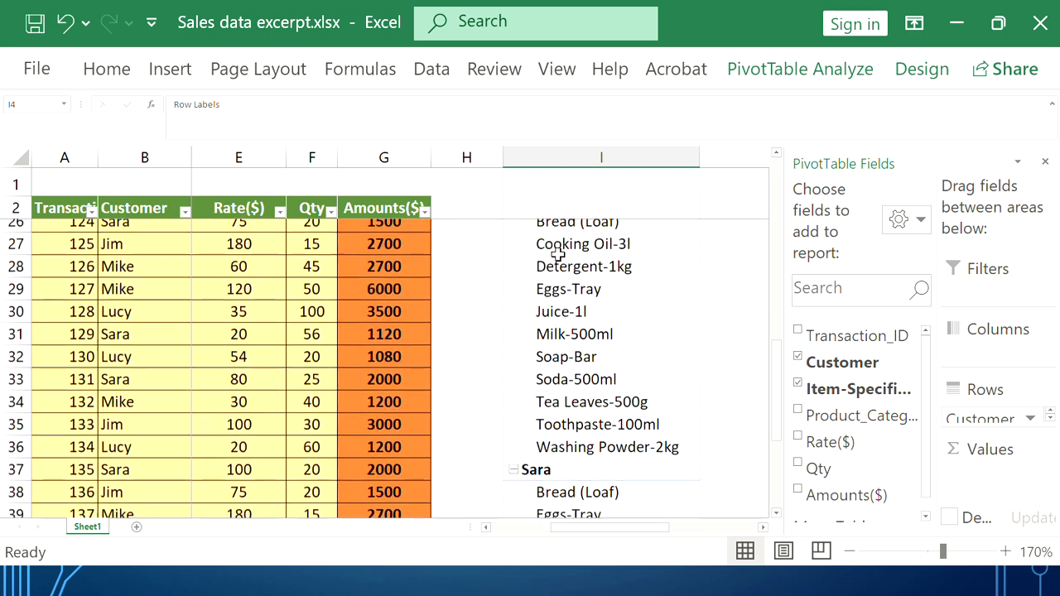
scroll(582, 411, down, 4)
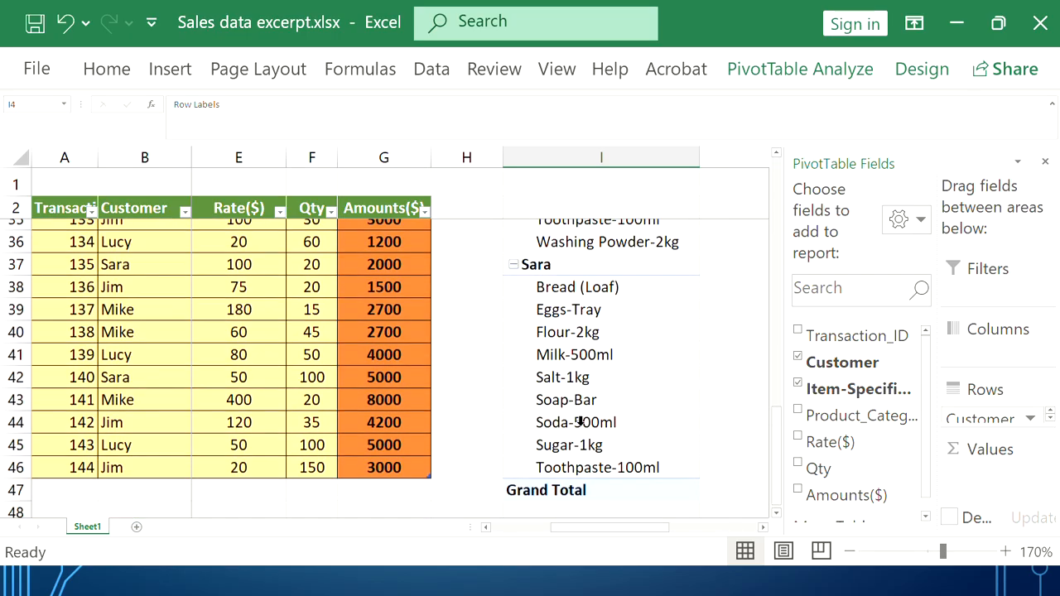
scroll(547, 269, up, 2)
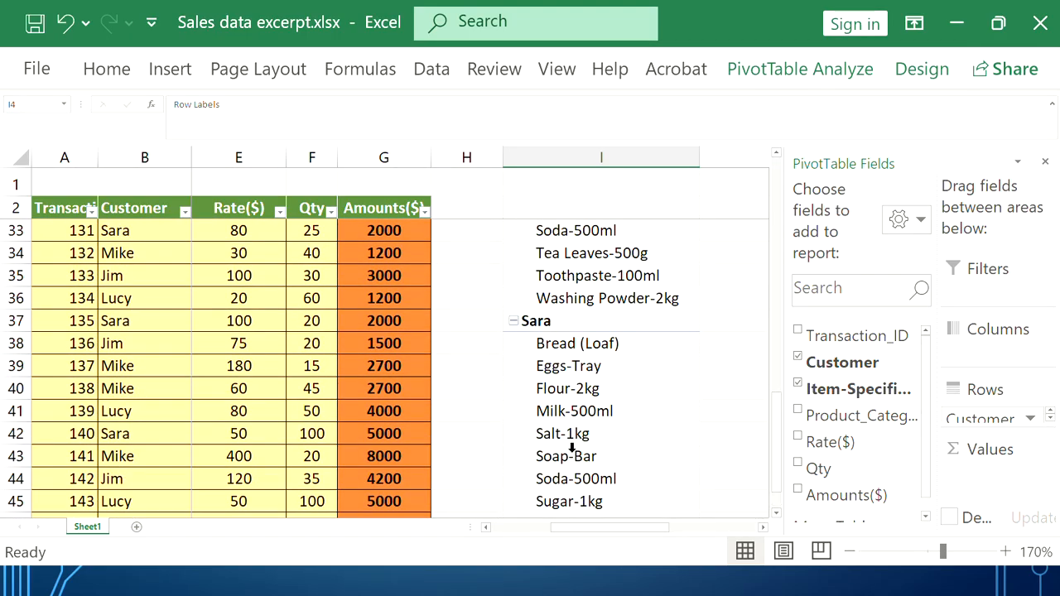
scroll(835, 432, down, 1)
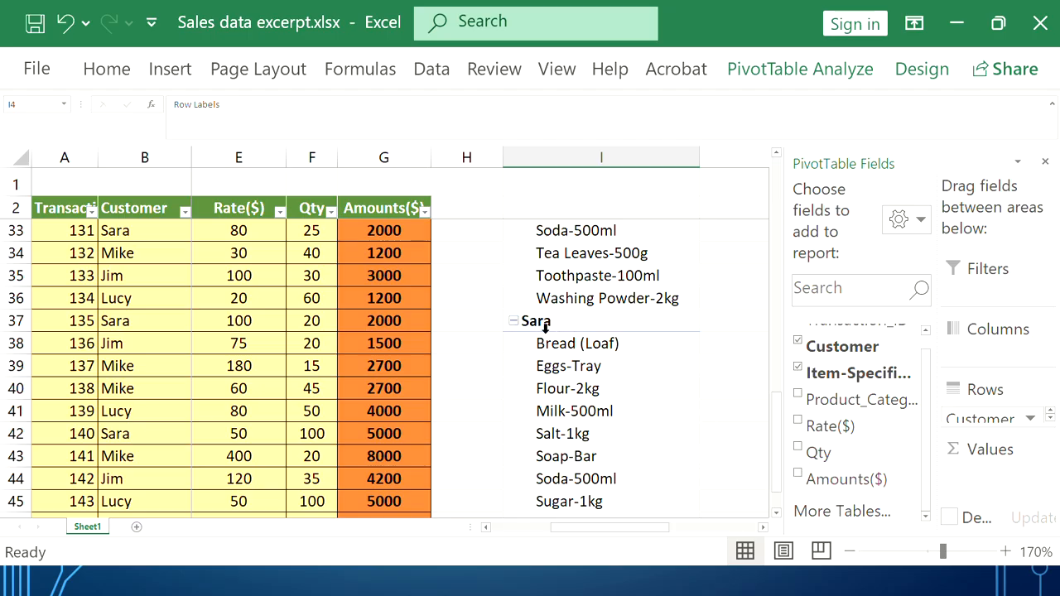
scroll(579, 304, down, 3)
scroll(582, 381, up, 3)
drag(617, 534, 549, 532)
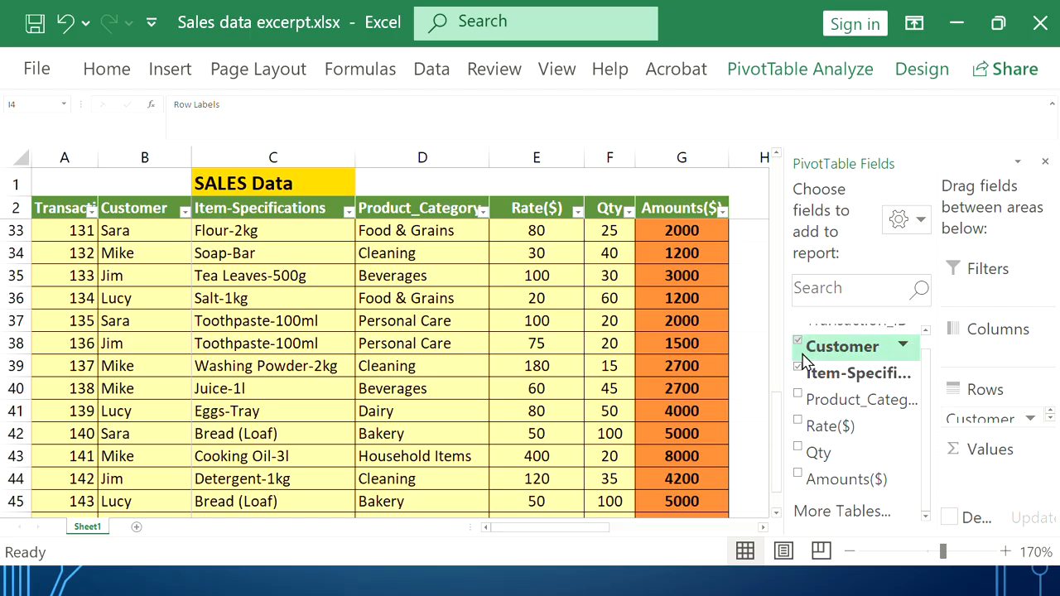
click(764, 528)
click(764, 528)
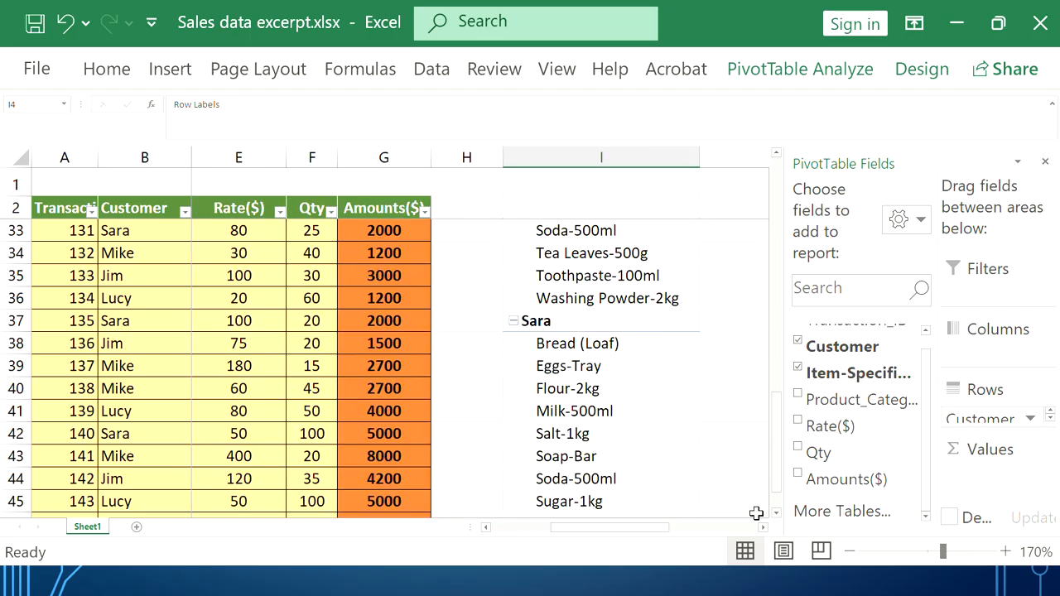
scroll(669, 428, up, 10)
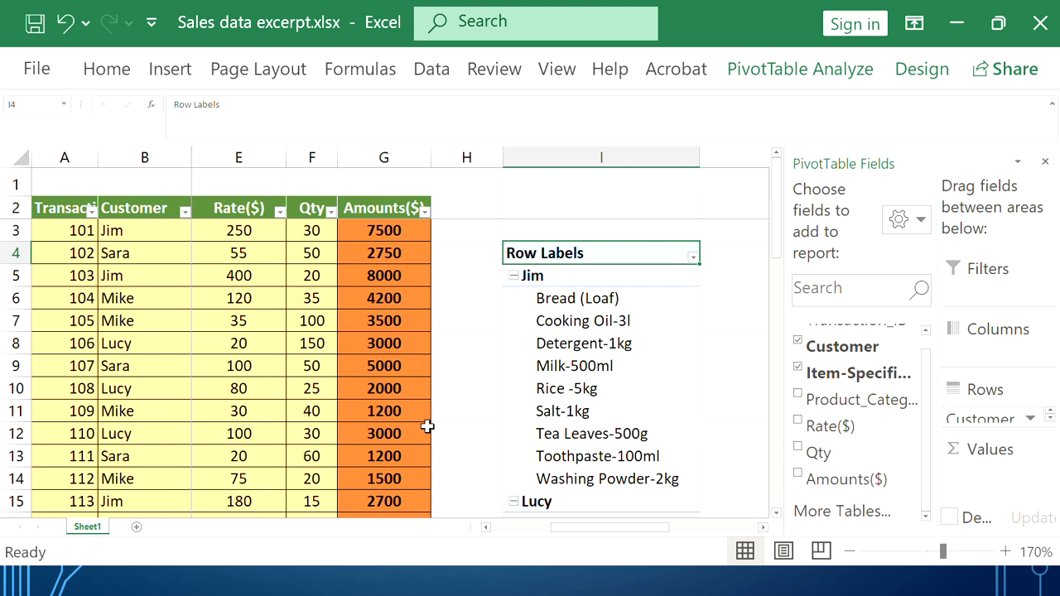
Add Amounts($) to the pivot table as Sum of Amounts($) per customer and item
click(798, 476)
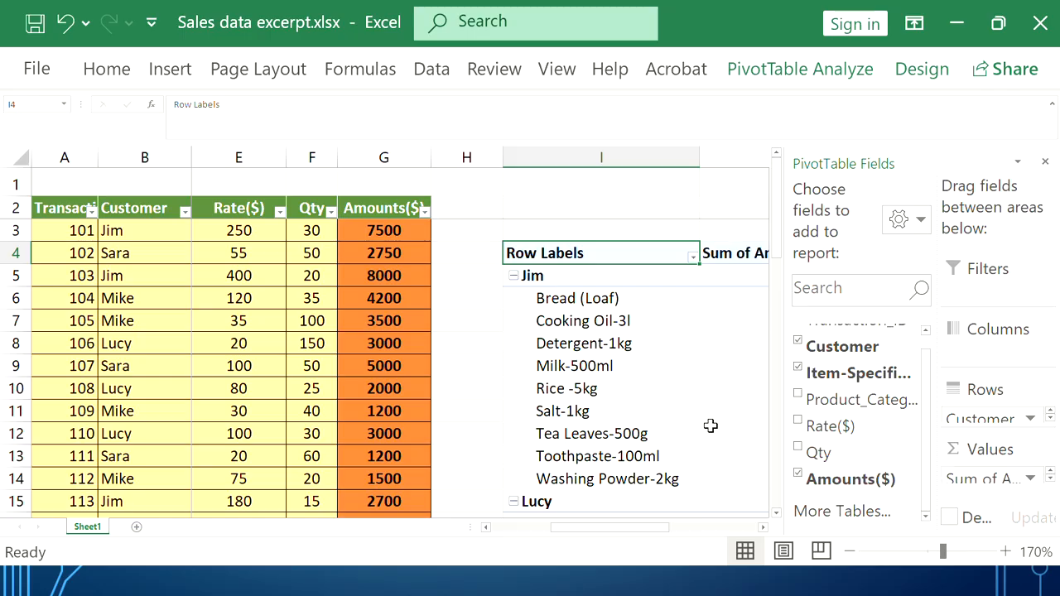
scroll(710, 426, down, 2)
click(762, 528)
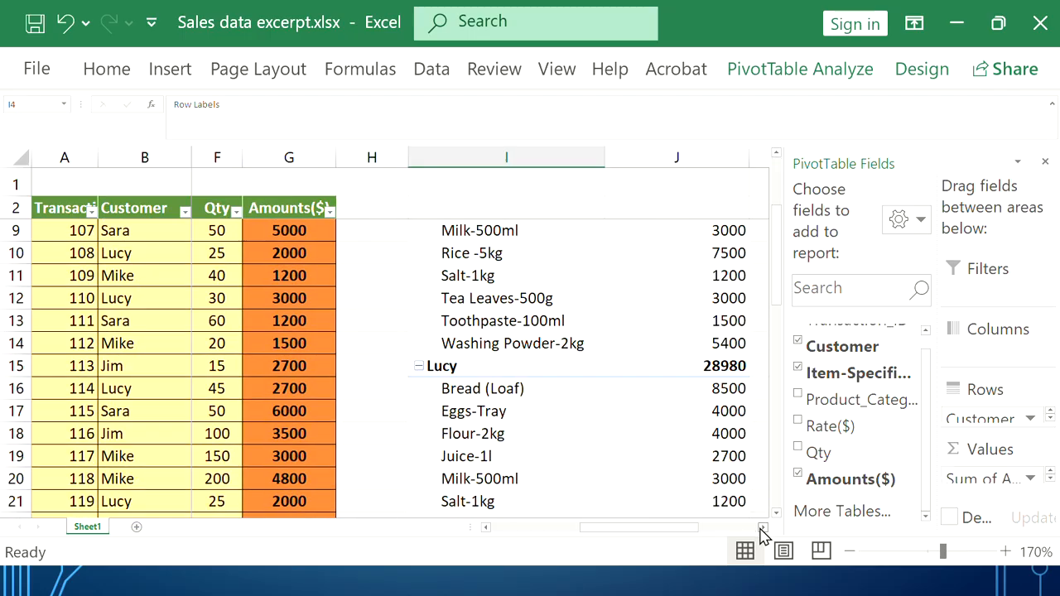
click(762, 528)
scroll(575, 405, up, 2)
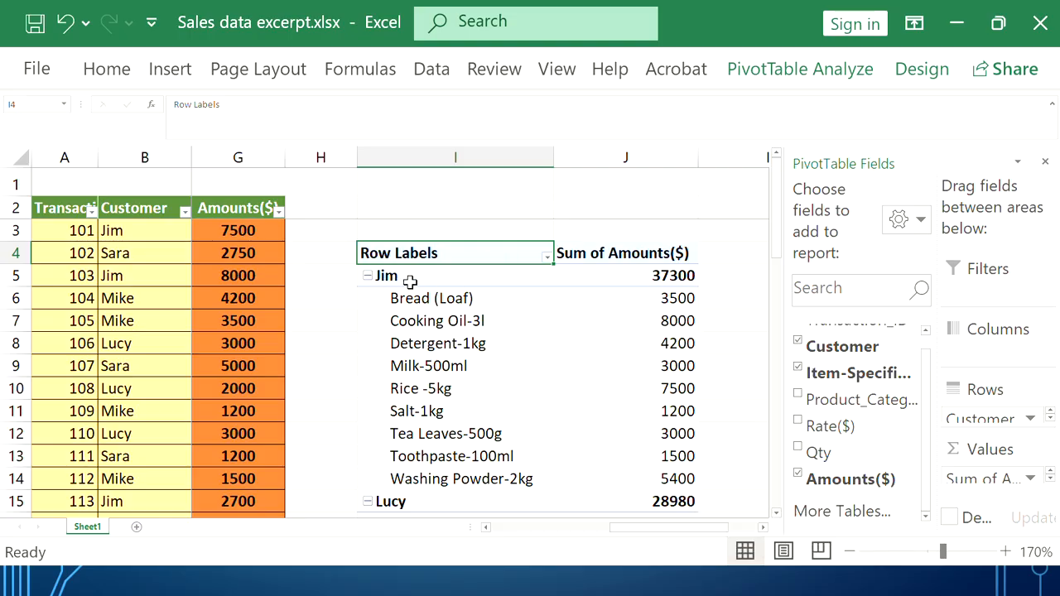
Check the totals down to the 138550 Grand Total and select the pivot table cells
mouse_move(655, 274)
scroll(677, 273, down, 3)
scroll(676, 297, down, 2)
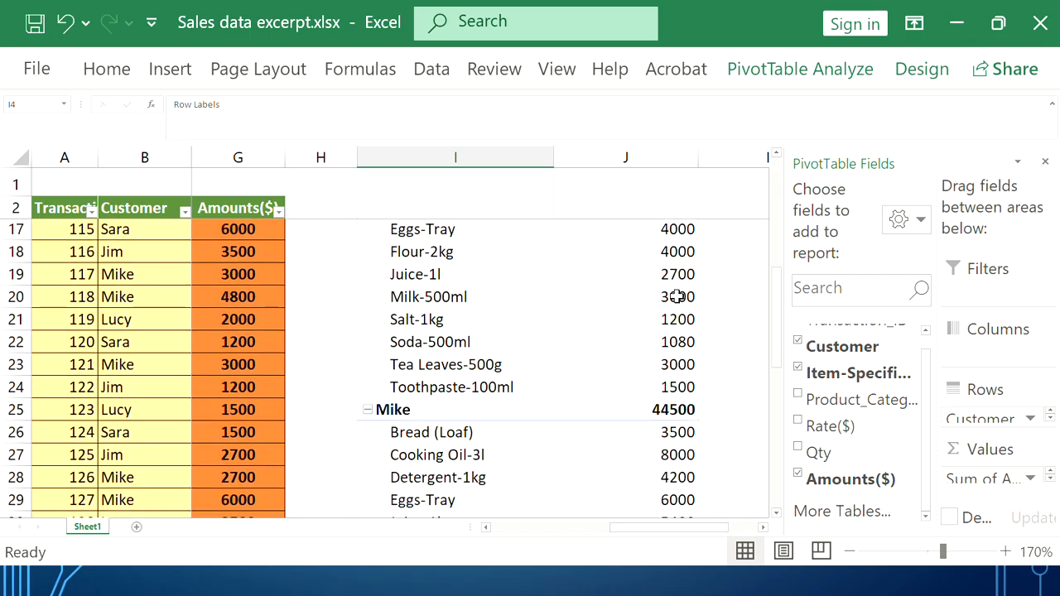
scroll(667, 299, up, 5)
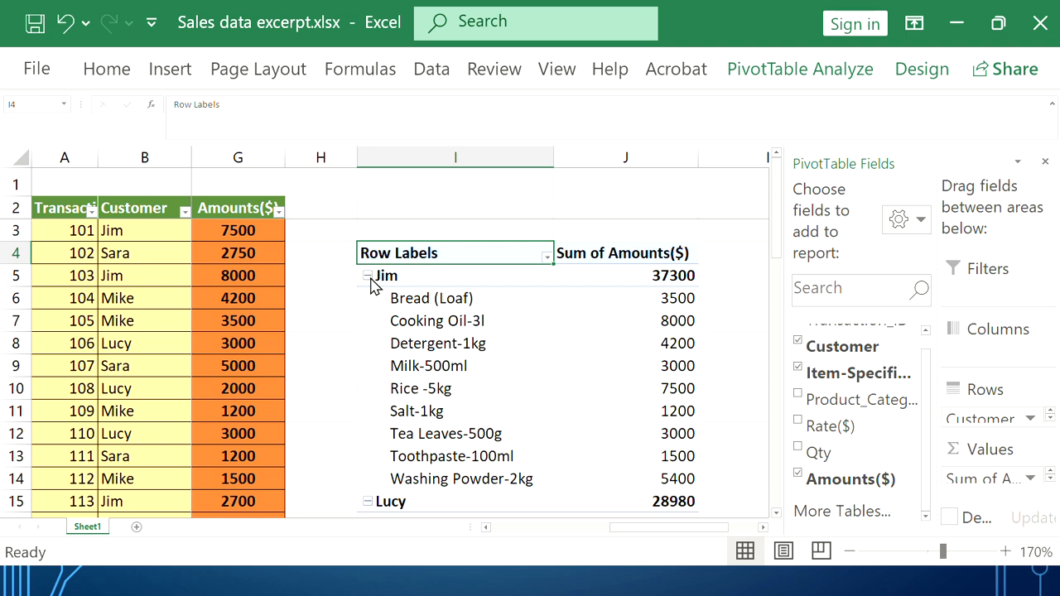
scroll(532, 305, down, 8)
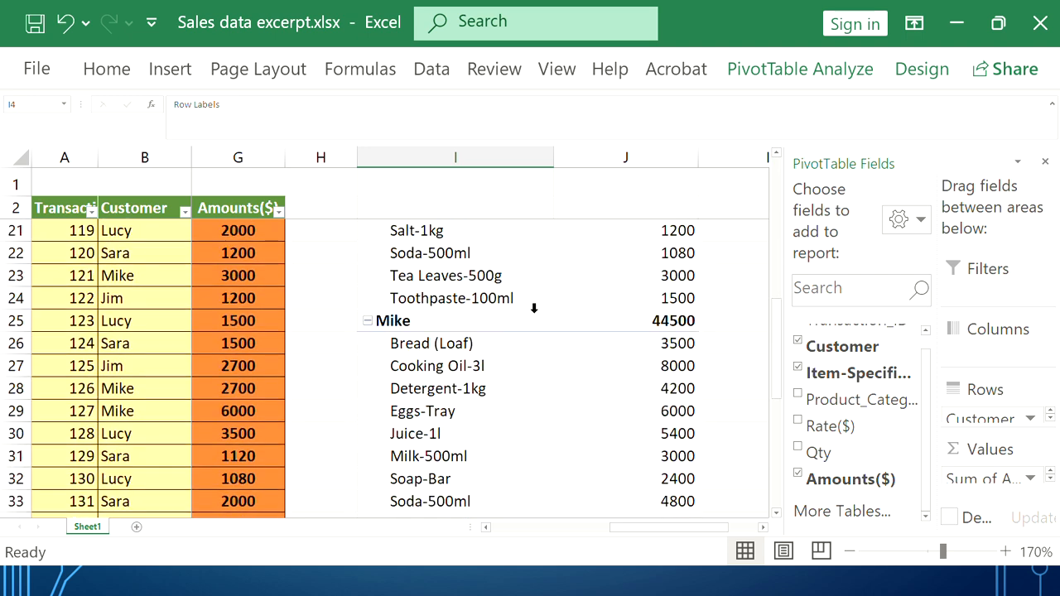
scroll(622, 414, down, 3)
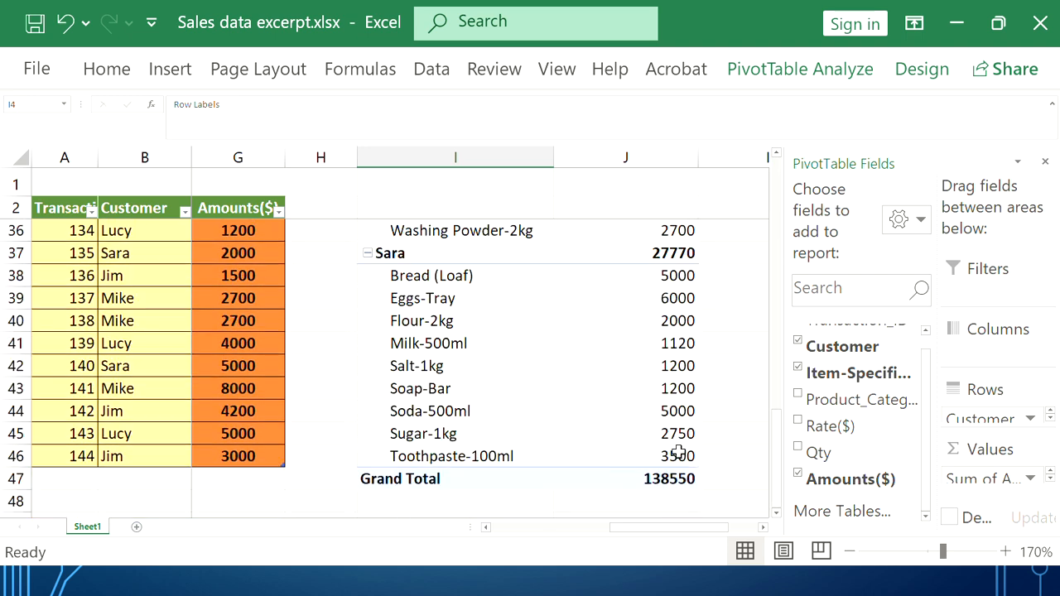
mouse_move(670, 456)
drag(670, 455, 416, 274)
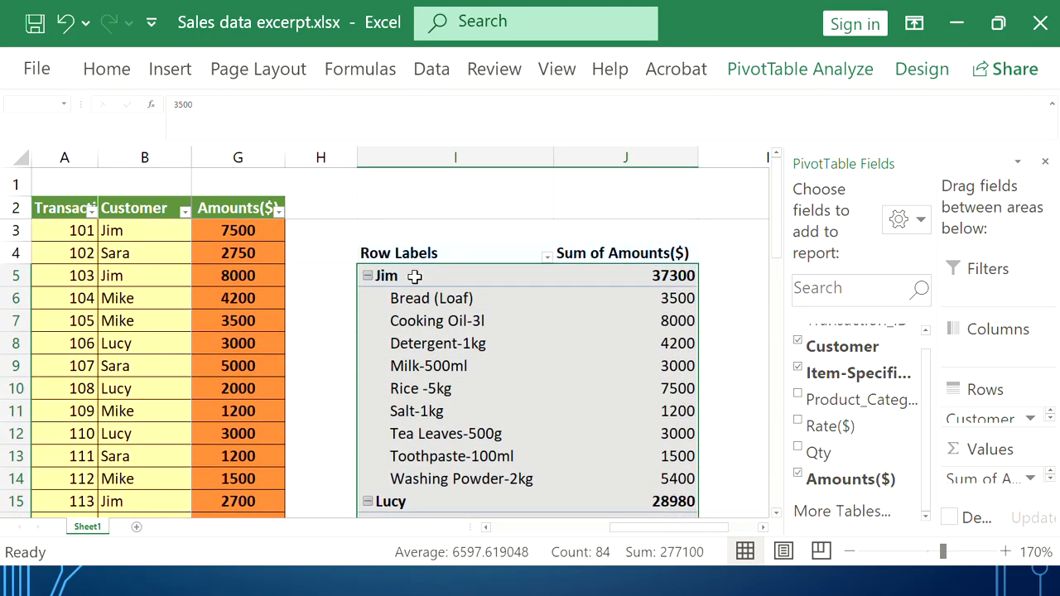
Give the selected pivot table cells All Borders and a light yellow fill
click(111, 75)
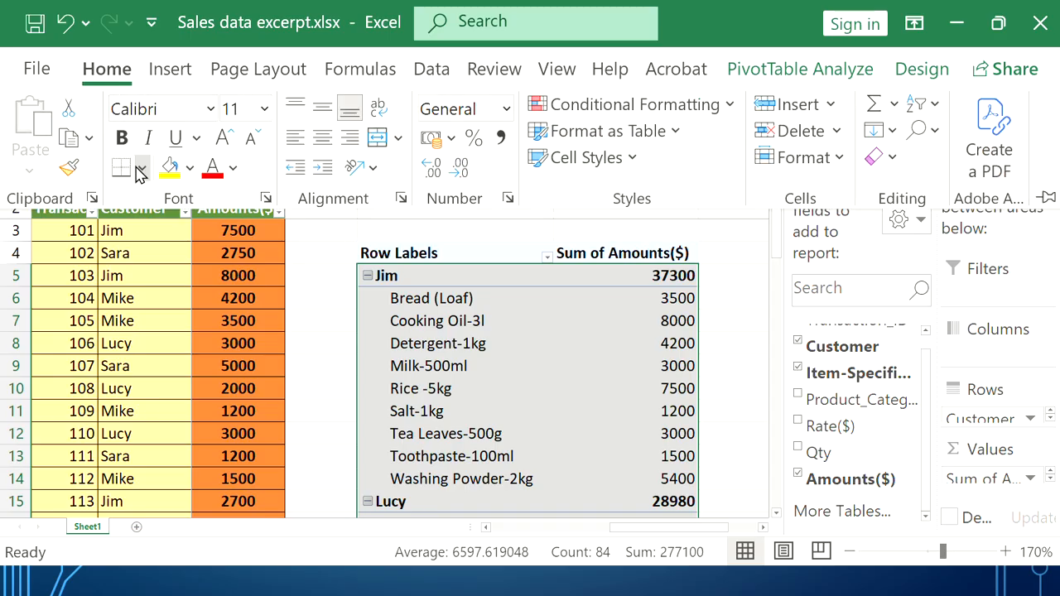
click(140, 170)
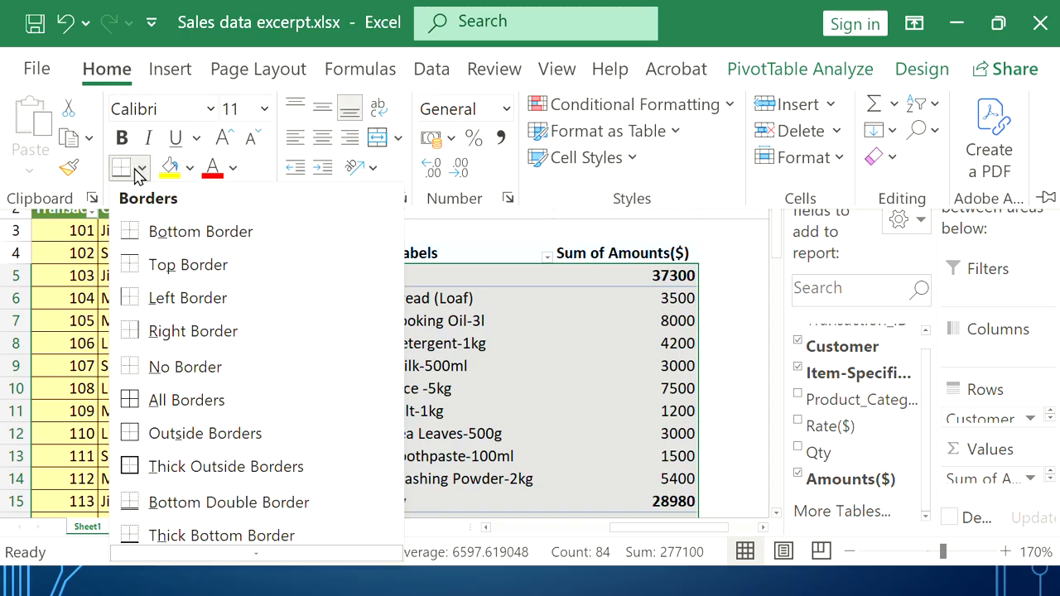
click(213, 402)
click(191, 169)
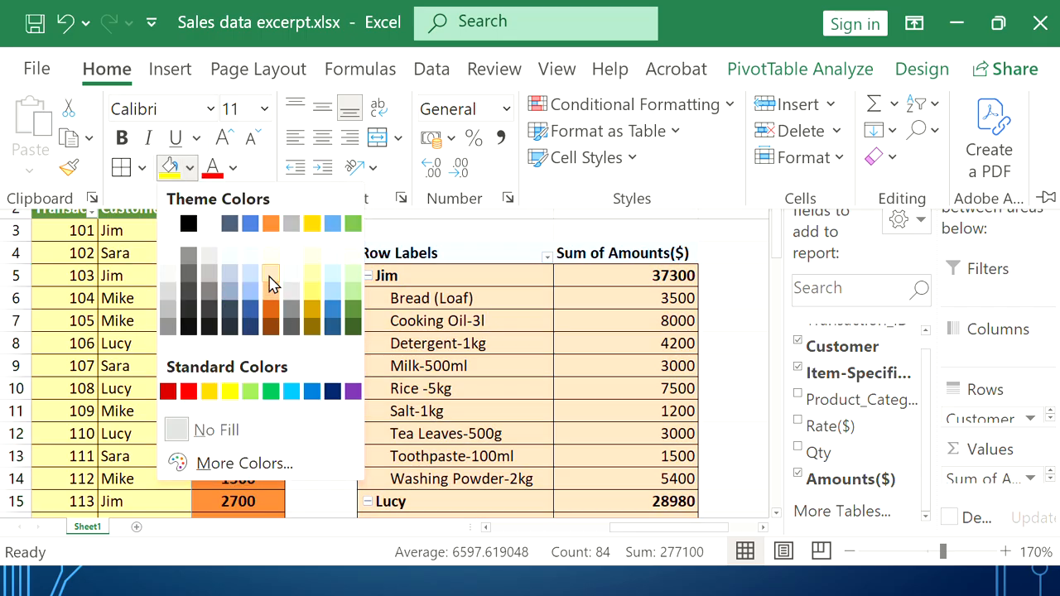
click(311, 290)
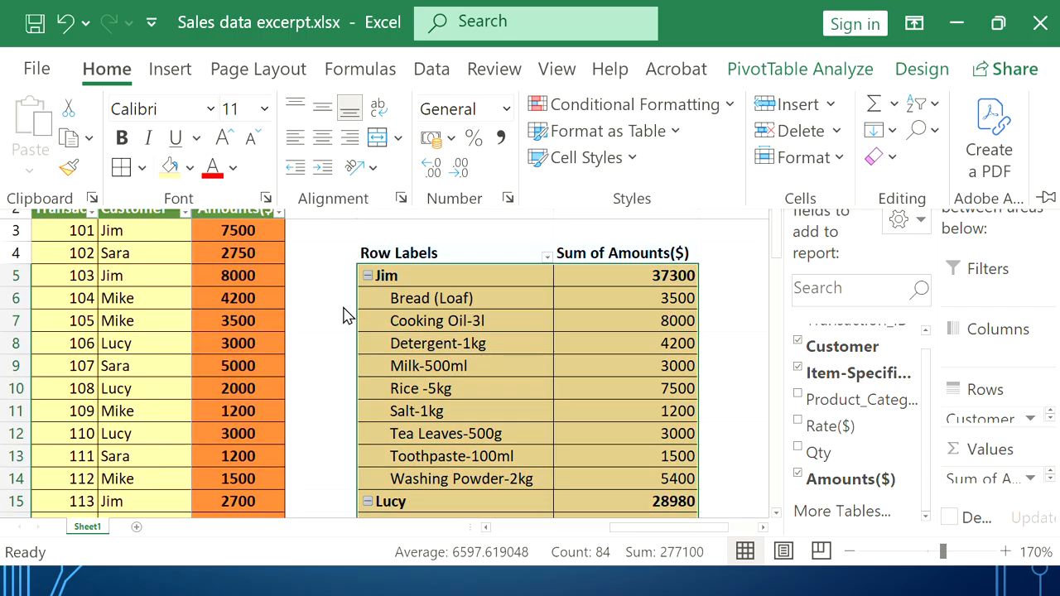
key(ctrl+F1)
click(616, 291)
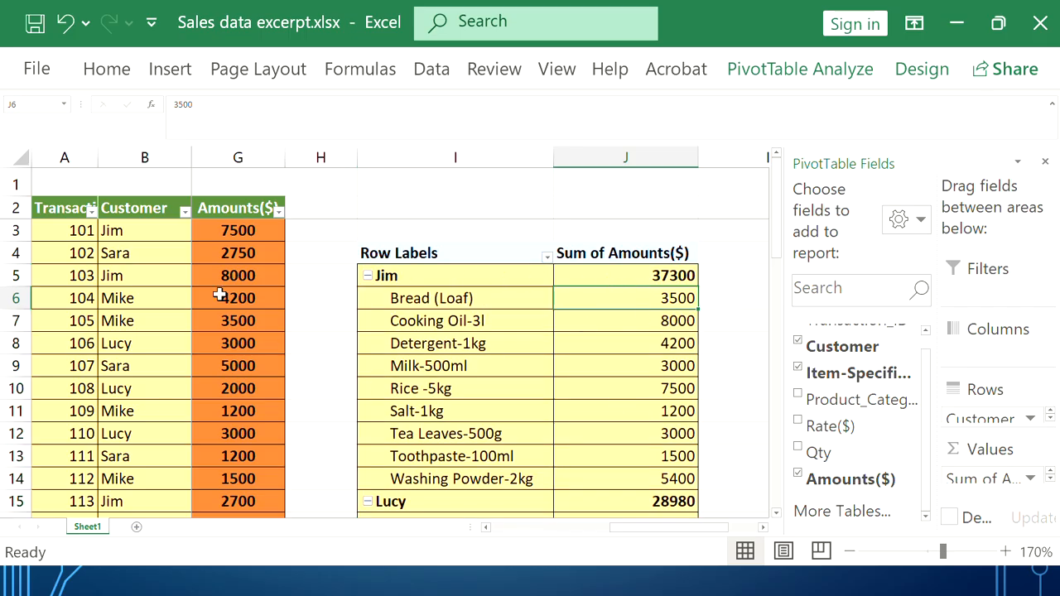
click(487, 531)
scroll(419, 373, down, 4)
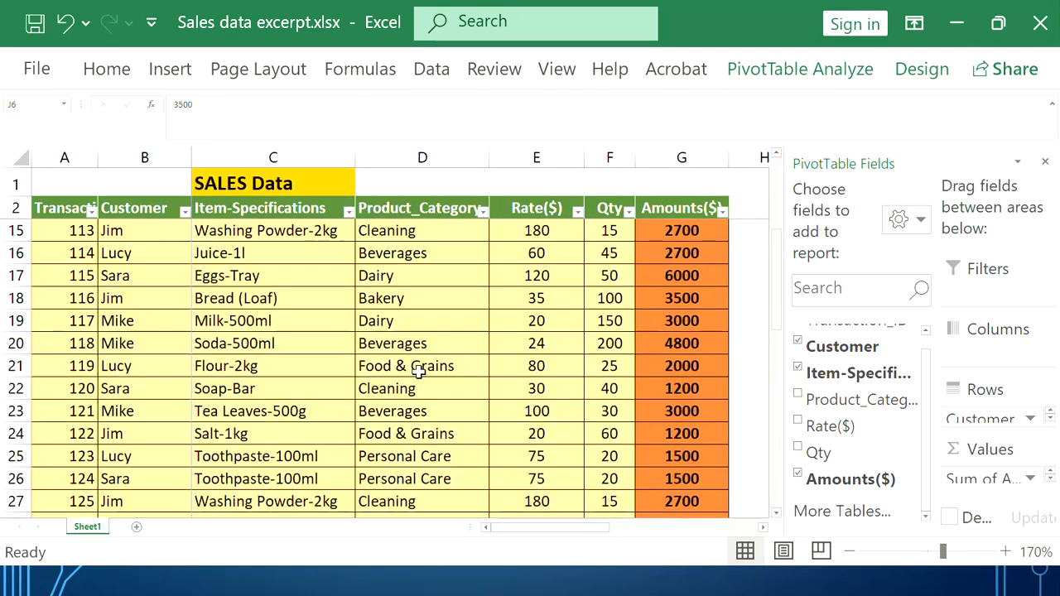
scroll(419, 373, down, 10)
scroll(419, 373, up, 15)
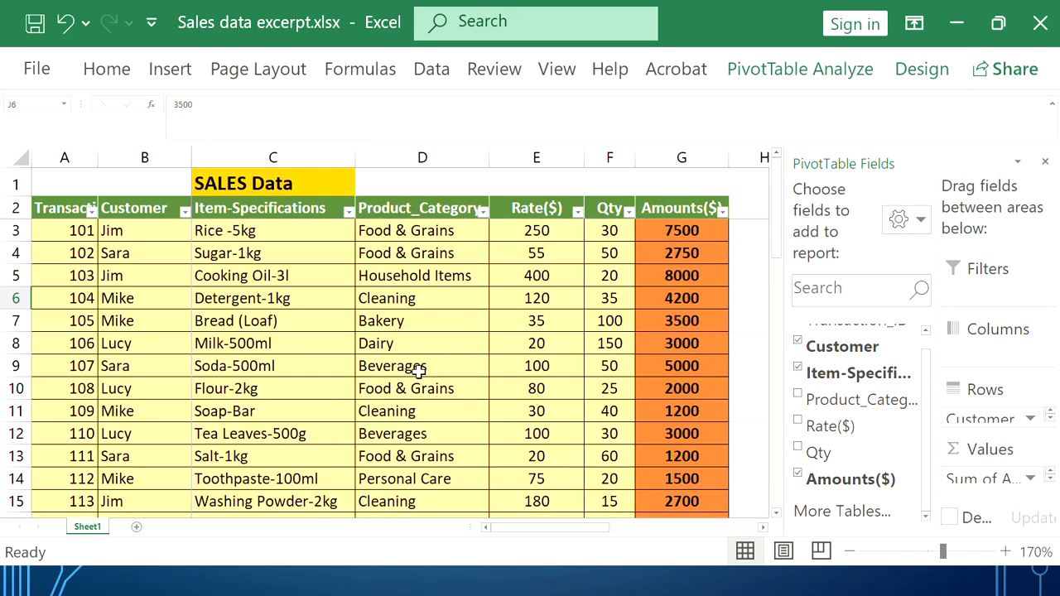
drag(600, 539, 724, 534)
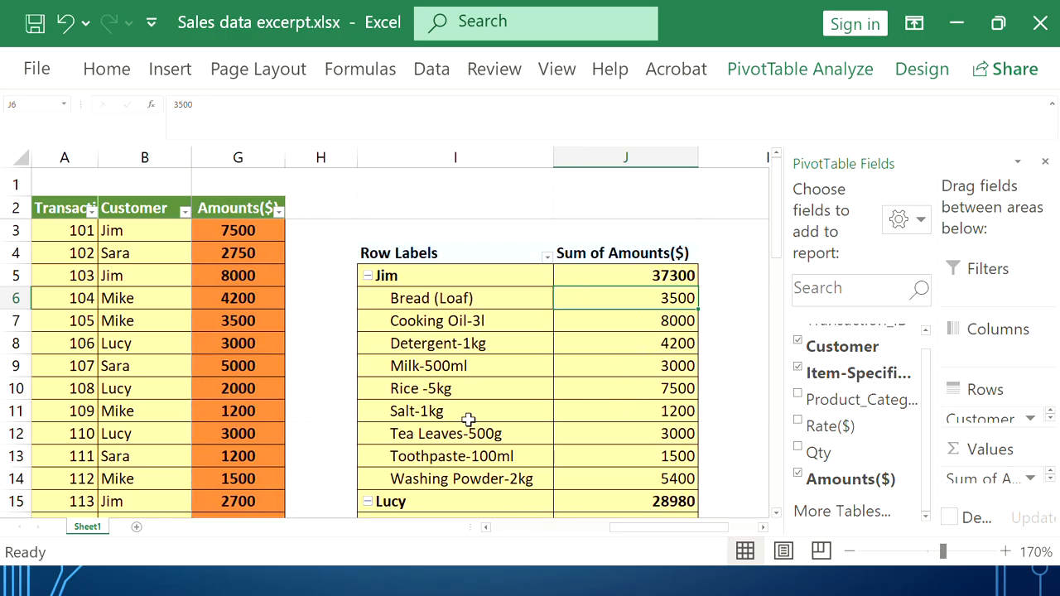
scroll(408, 309, down, 11)
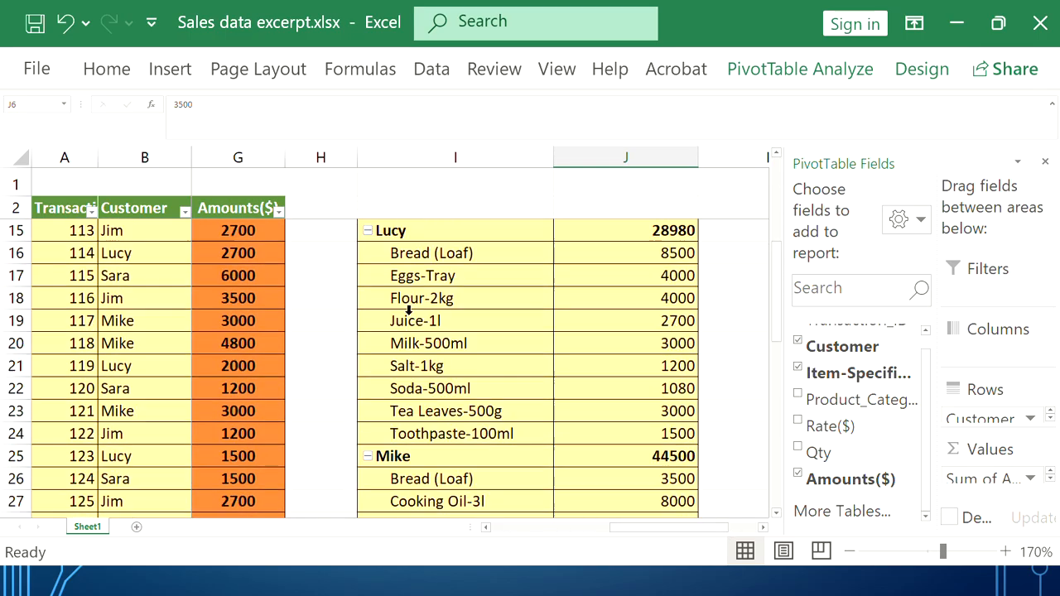
scroll(408, 308, down, 1)
scroll(408, 315, up, 12)
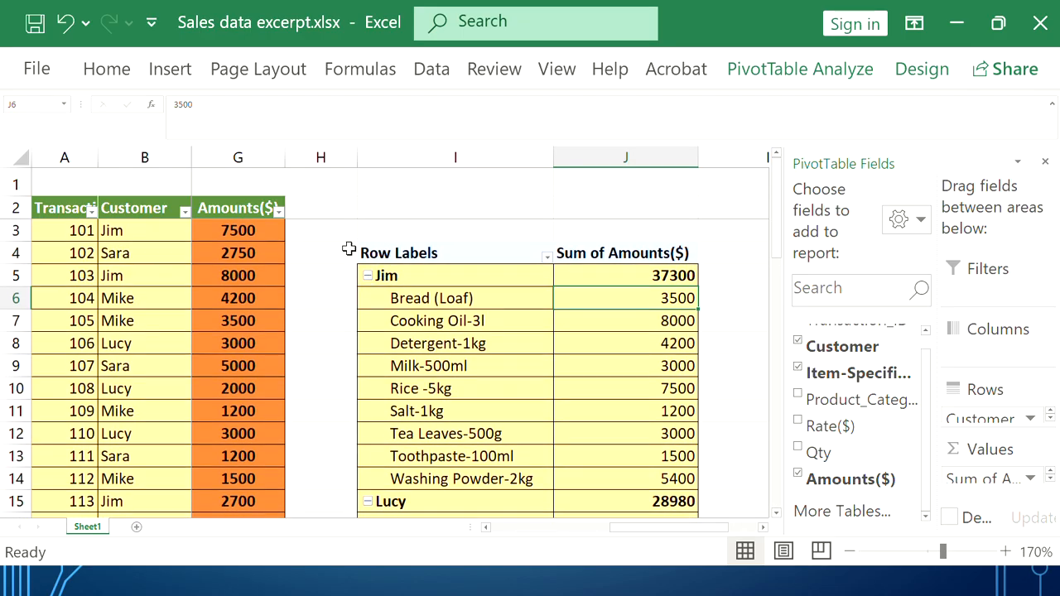
Toggle Jim's item list, then collapse Jim, Lucy, Mike and Sara to their totals
click(343, 273)
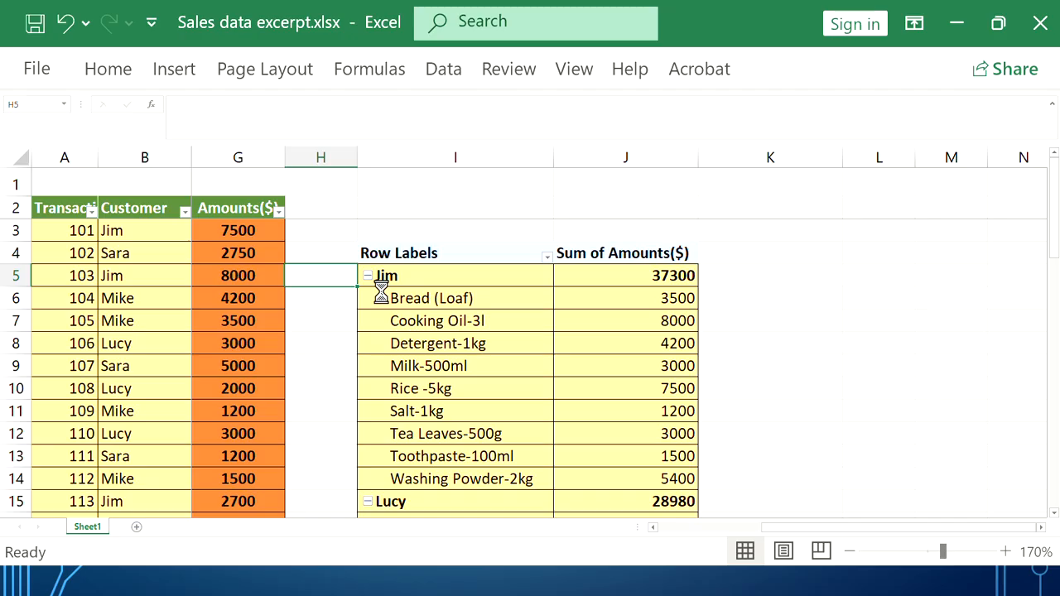
click(367, 276)
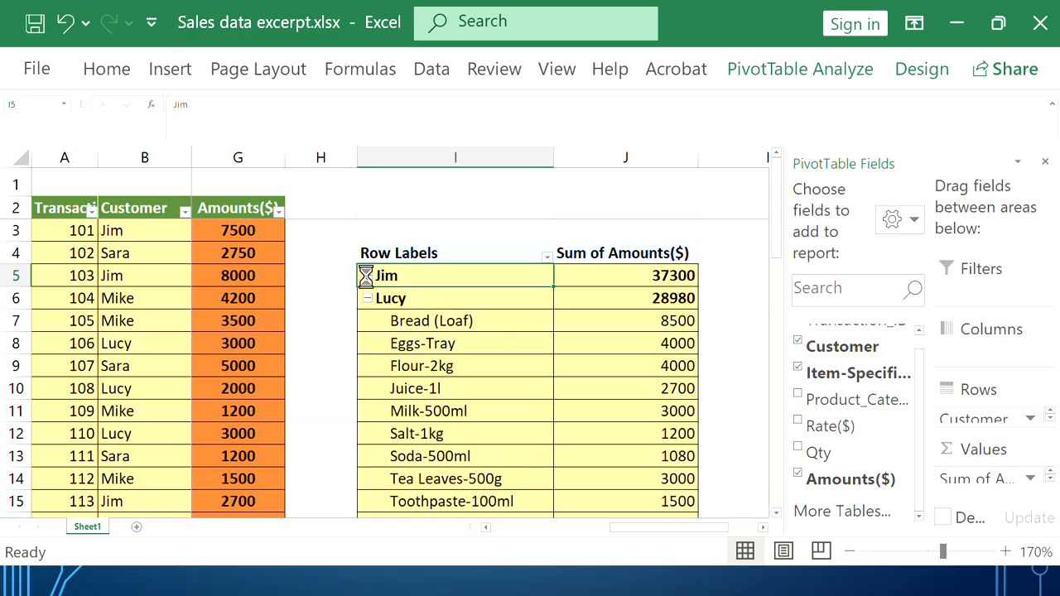
click(367, 276)
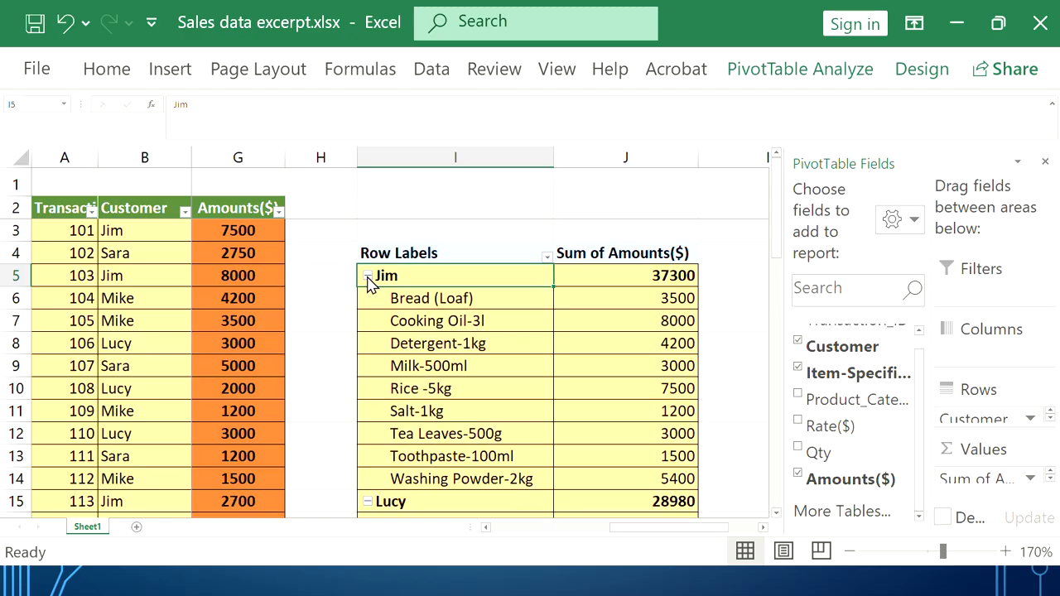
click(367, 276)
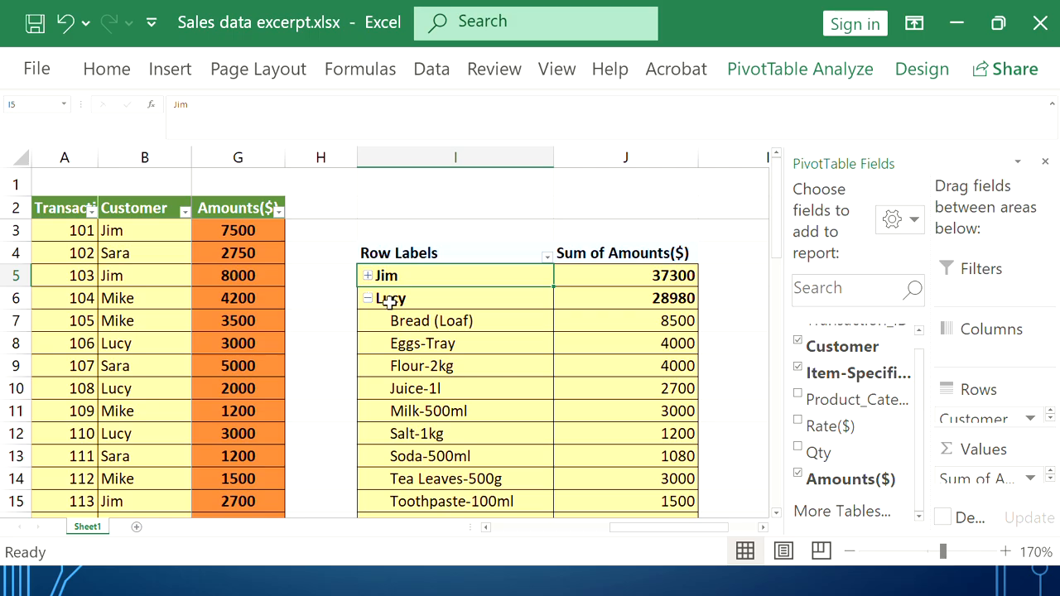
click(367, 276)
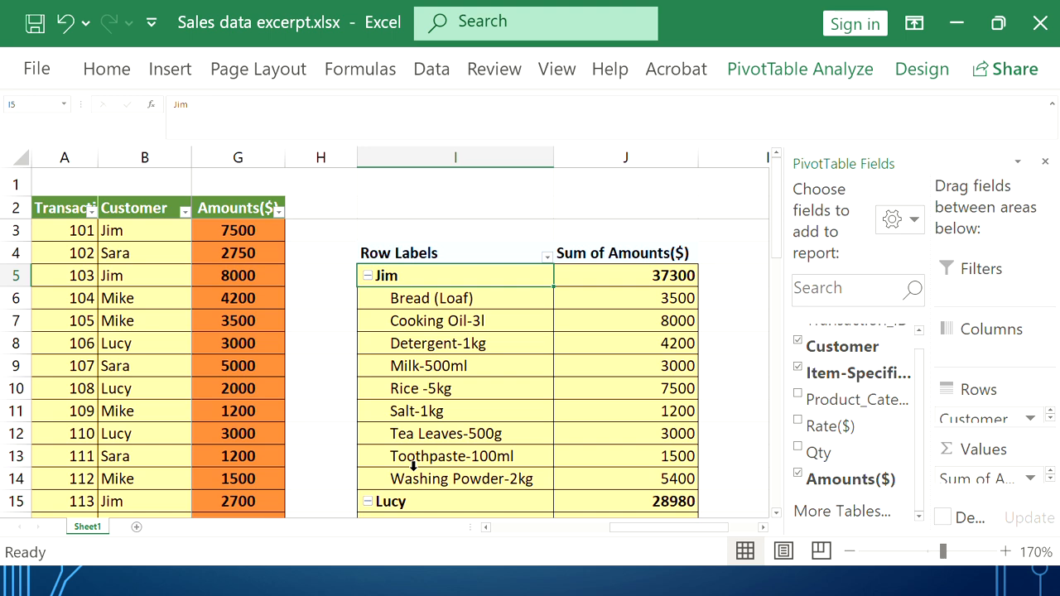
click(368, 278)
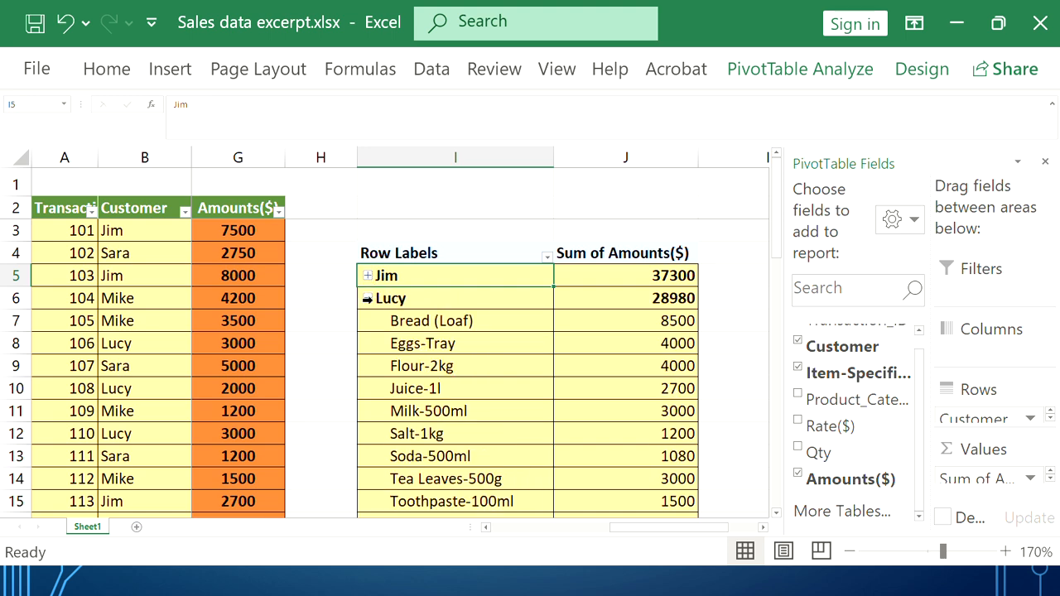
click(370, 301)
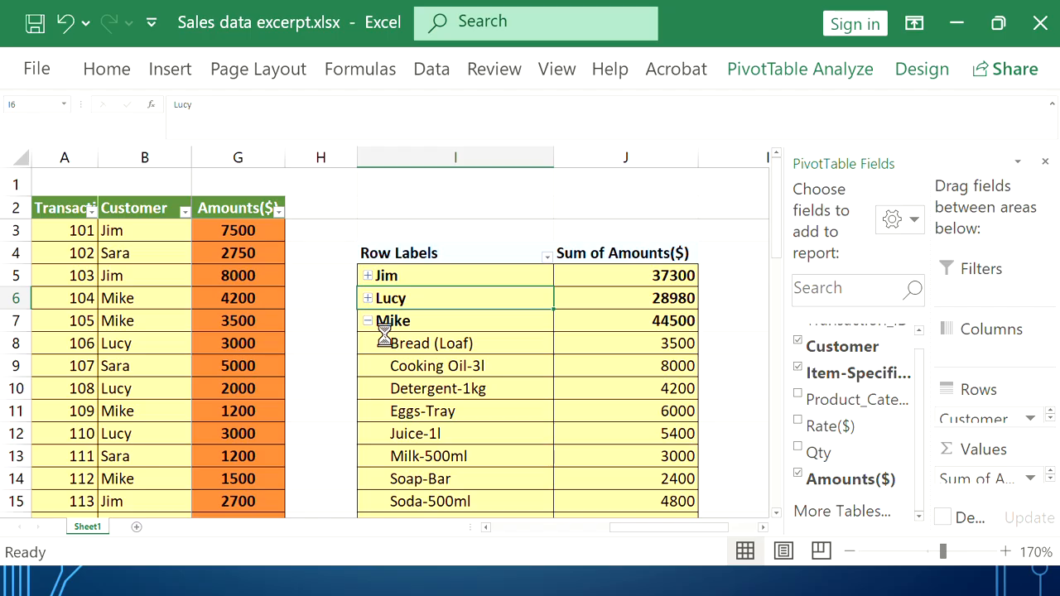
click(369, 322)
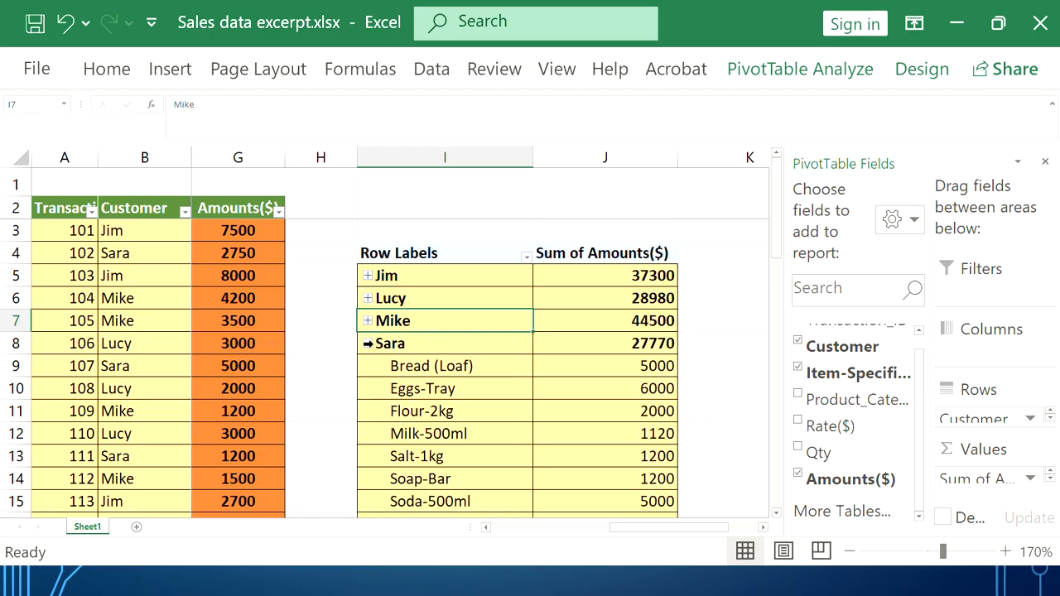
click(370, 344)
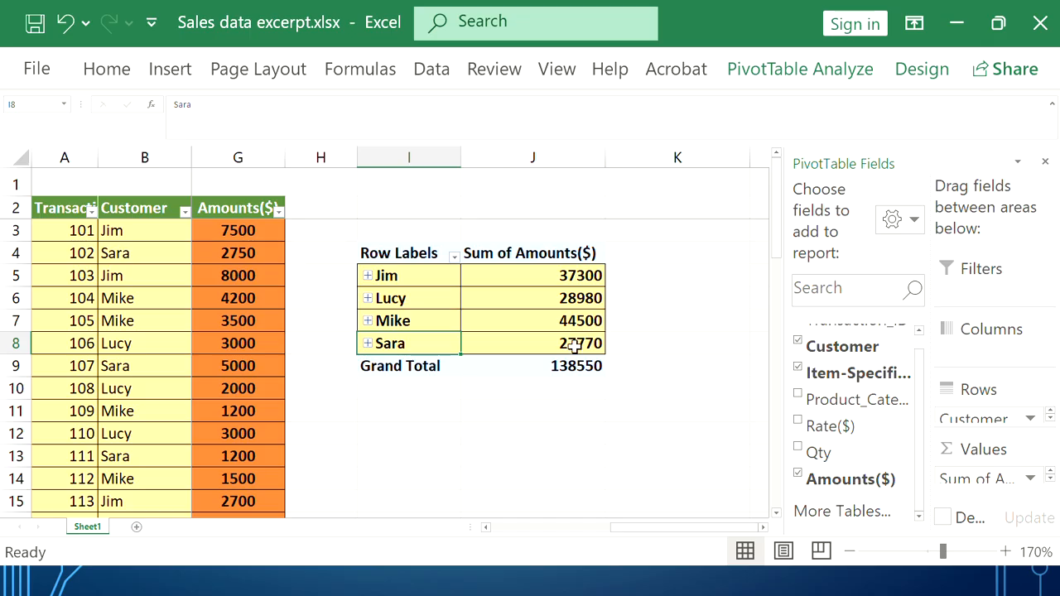
Re-expand Mike's items to review them, then collapse Jim (37300) and Mike (44500) to totals
mouse_move(574, 346)
mouse_move(395, 284)
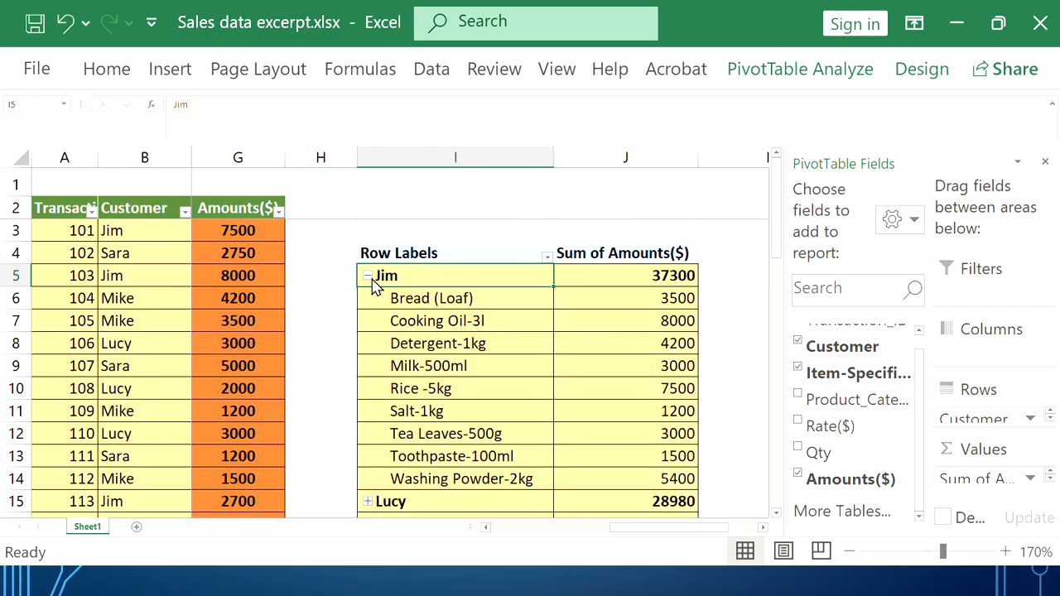
scroll(374, 282, down, 3)
scroll(385, 298, up, 2)
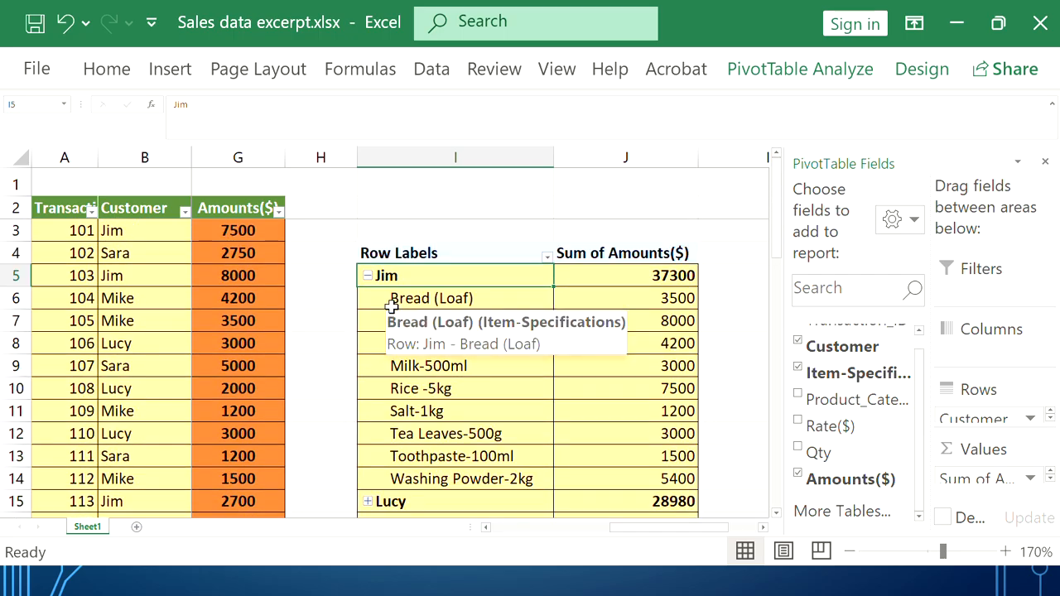
scroll(391, 305, down, 3)
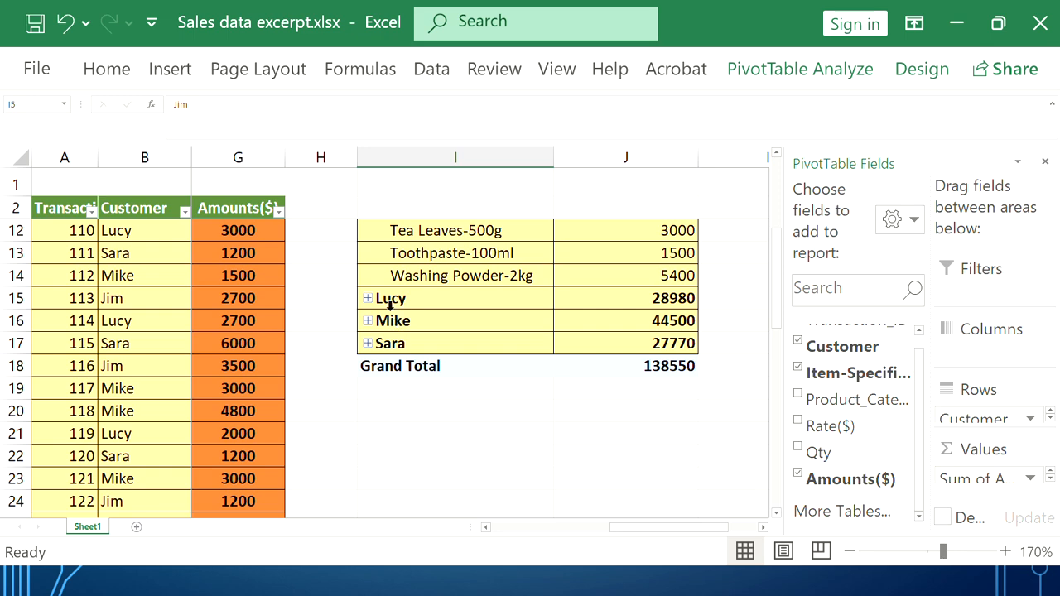
click(368, 321)
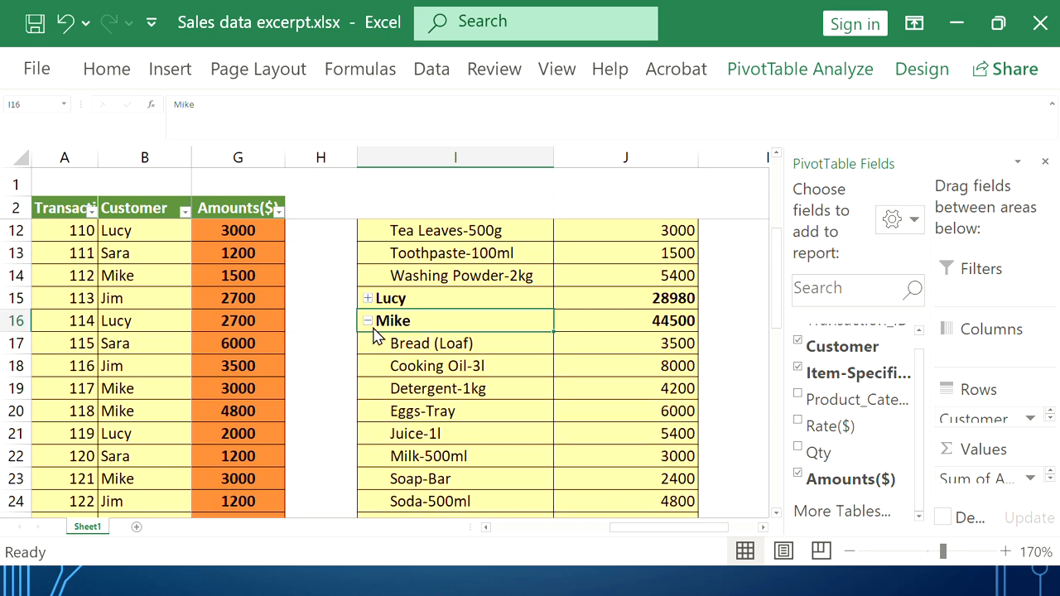
scroll(379, 323, down, 3)
scroll(447, 348, up, 4)
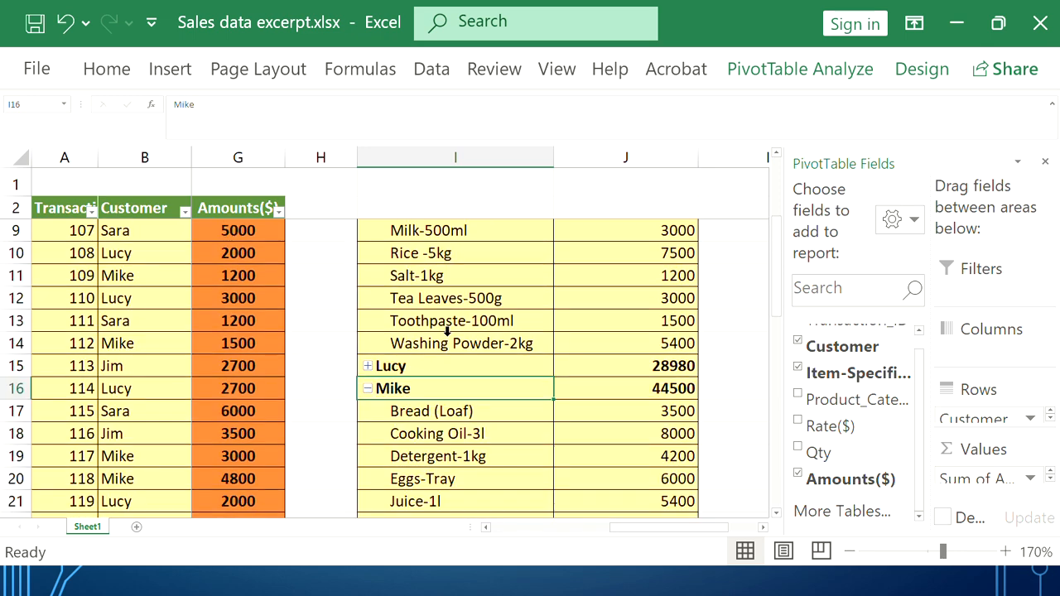
scroll(447, 335, up, 2)
scroll(447, 343, down, 2)
scroll(432, 355, down, 1)
scroll(398, 340, down, 1)
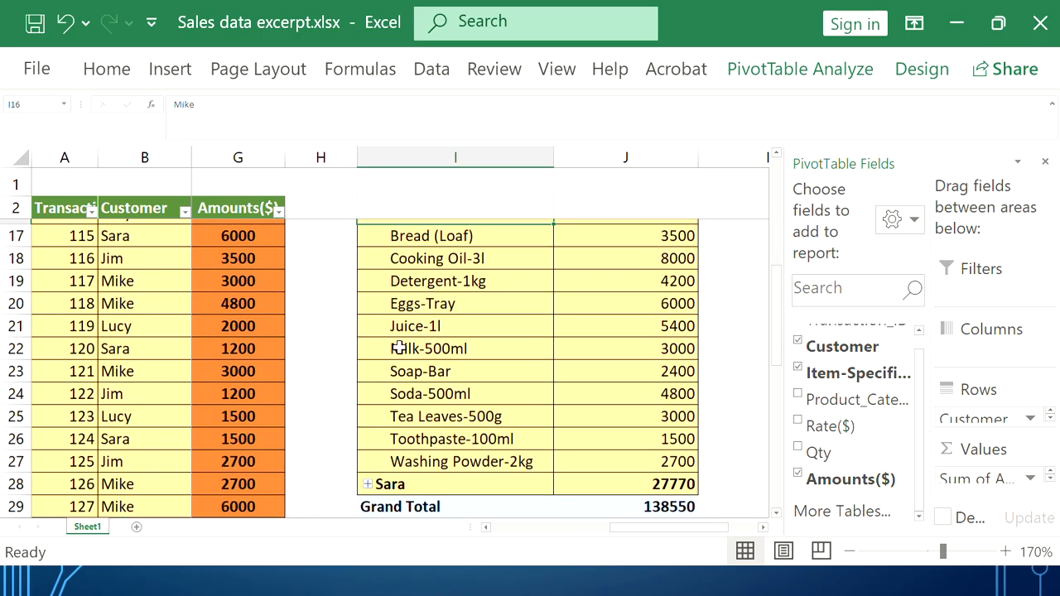
scroll(398, 336, up, 1)
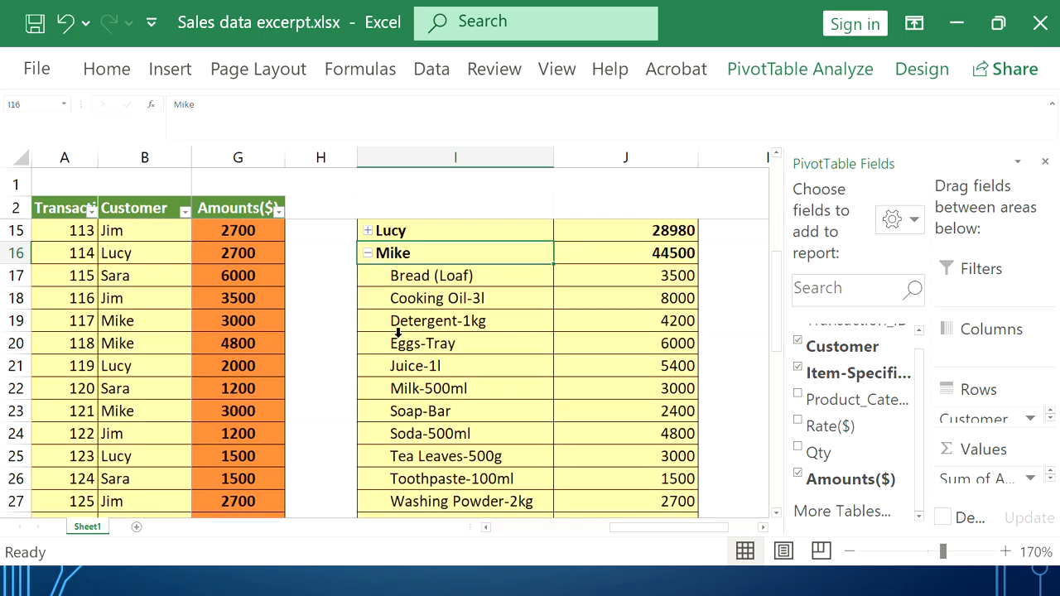
scroll(463, 344, up, 4)
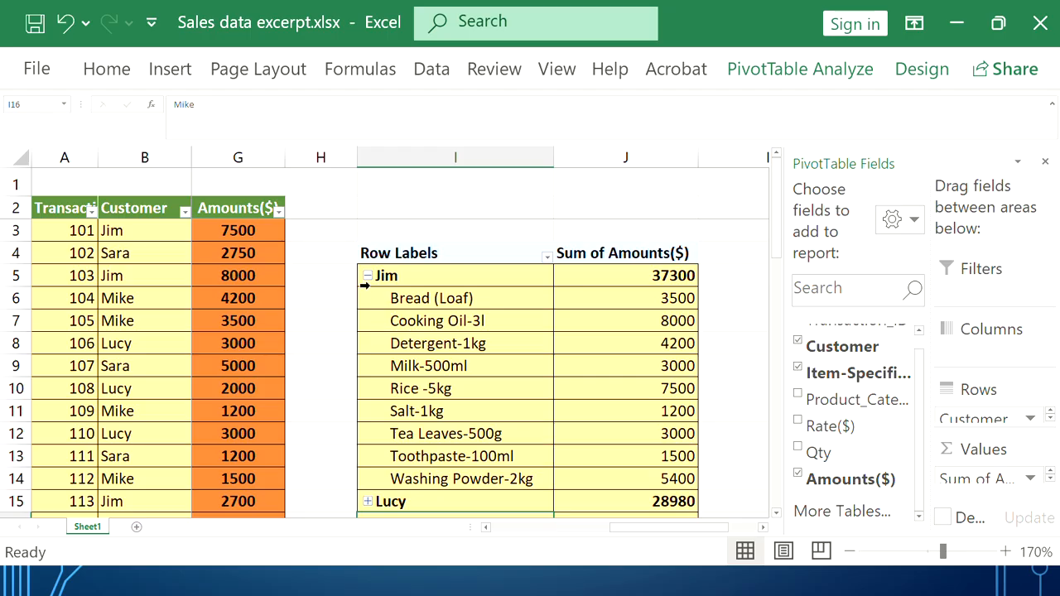
click(367, 276)
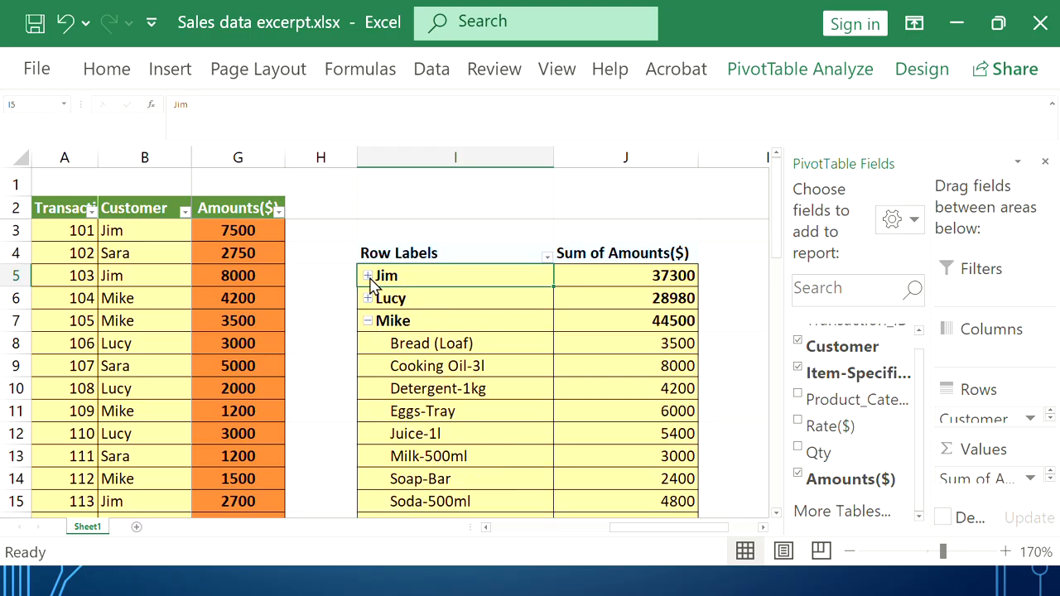
click(367, 321)
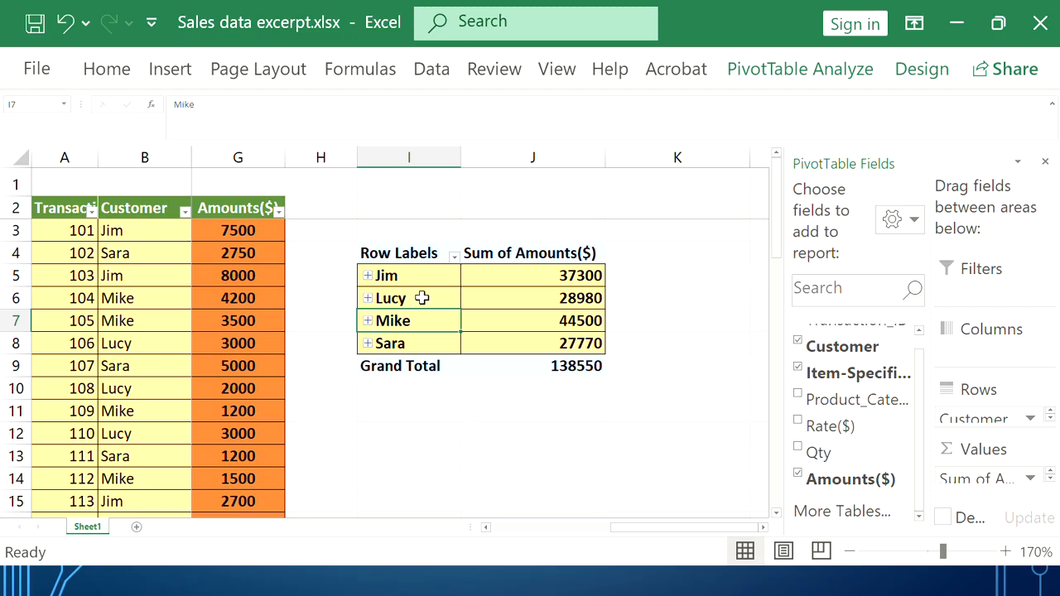
click(455, 257)
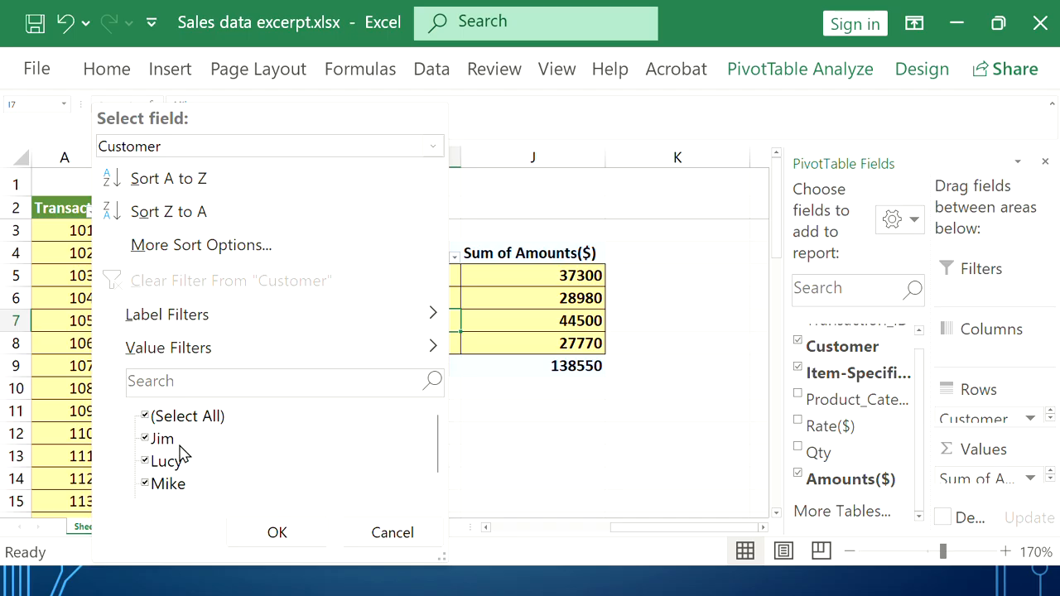
click(146, 440)
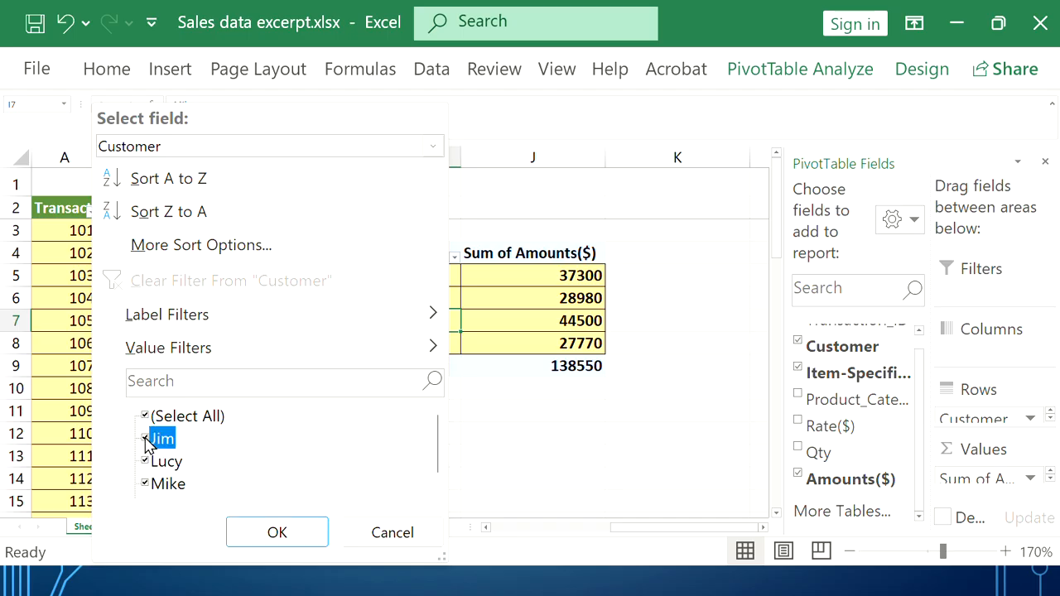
click(146, 461)
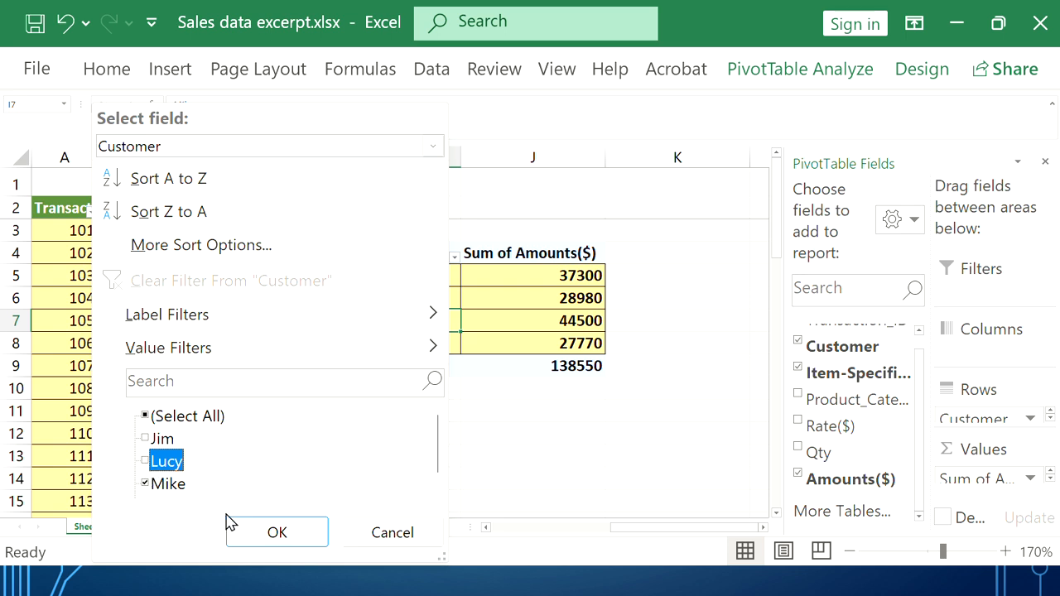
click(274, 532)
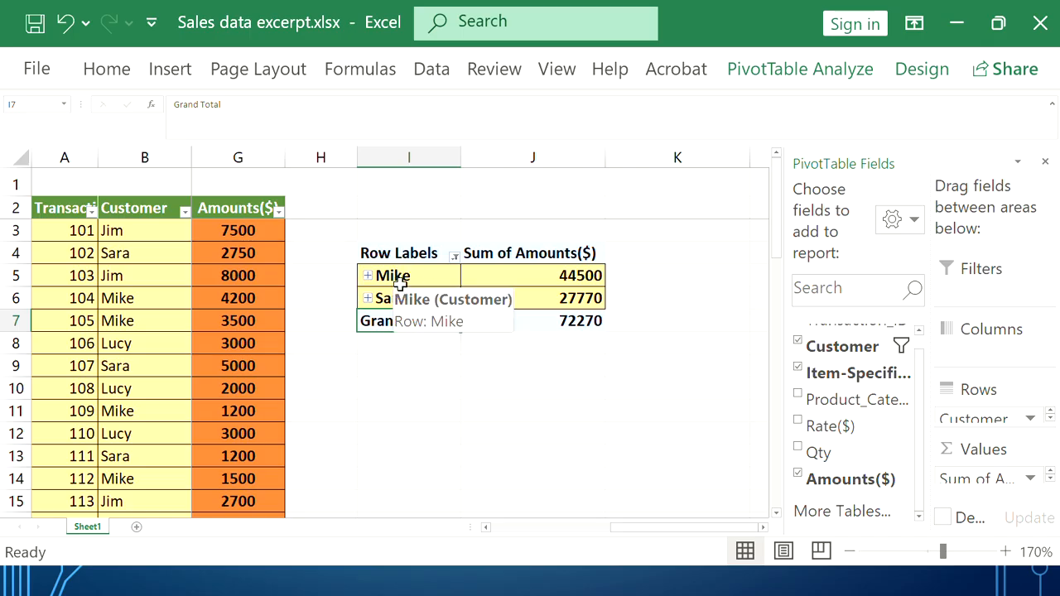
click(455, 258)
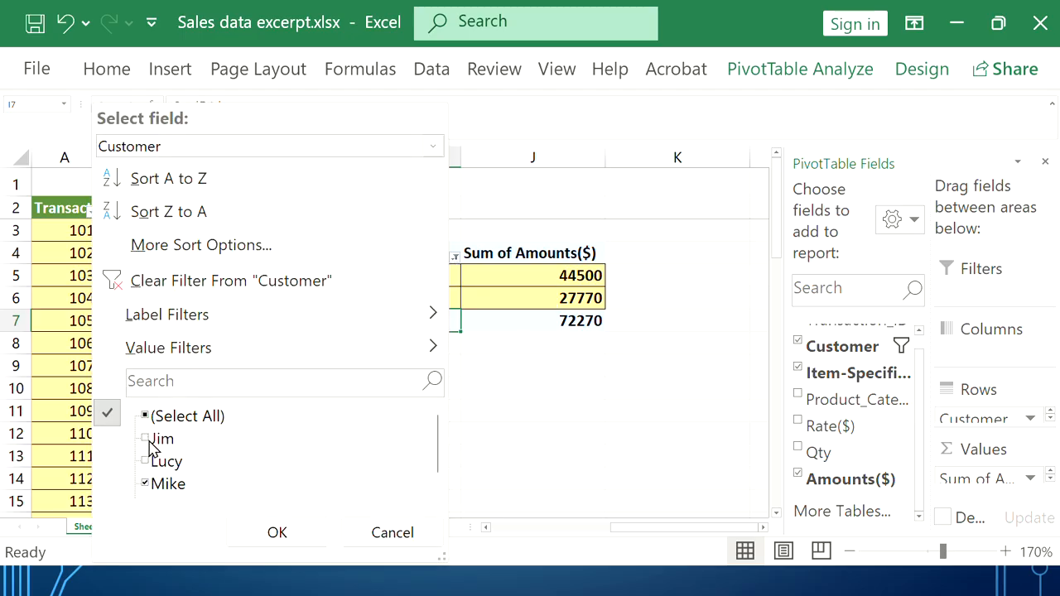
scroll(153, 451, down, 1)
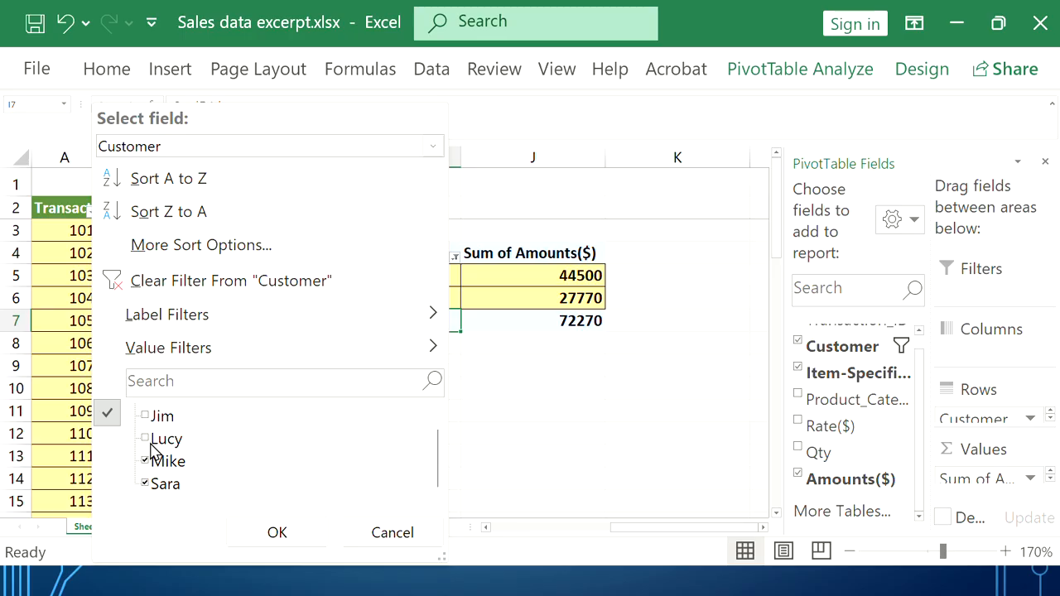
click(146, 416)
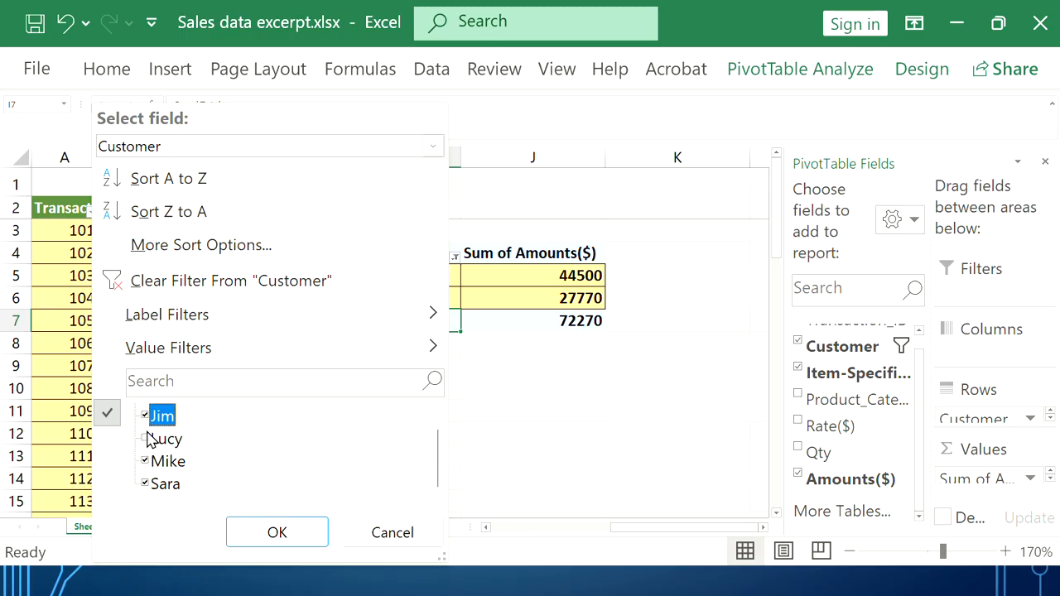
click(146, 439)
click(262, 532)
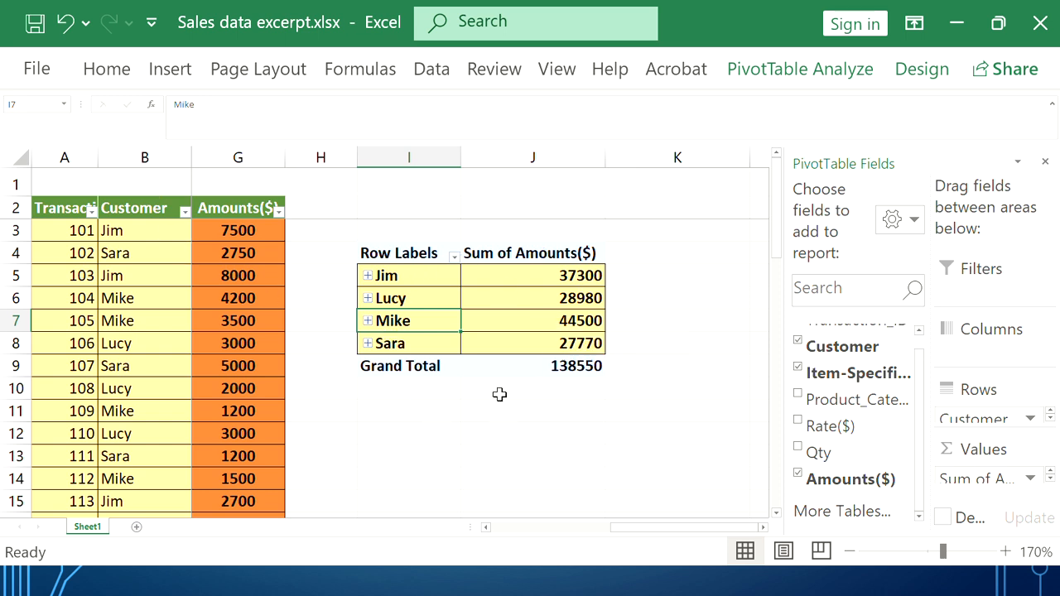
Select the pivot table range I4:J9 and delete it, leaving cell K10 selected
click(386, 253)
drag(386, 253, 550, 362)
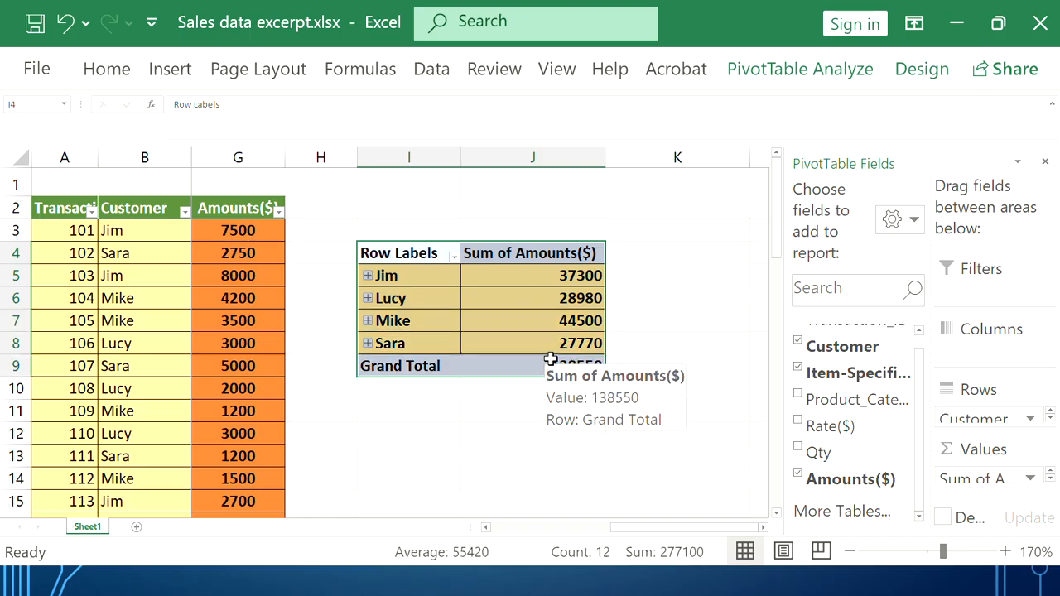
drag(380, 253, 528, 368)
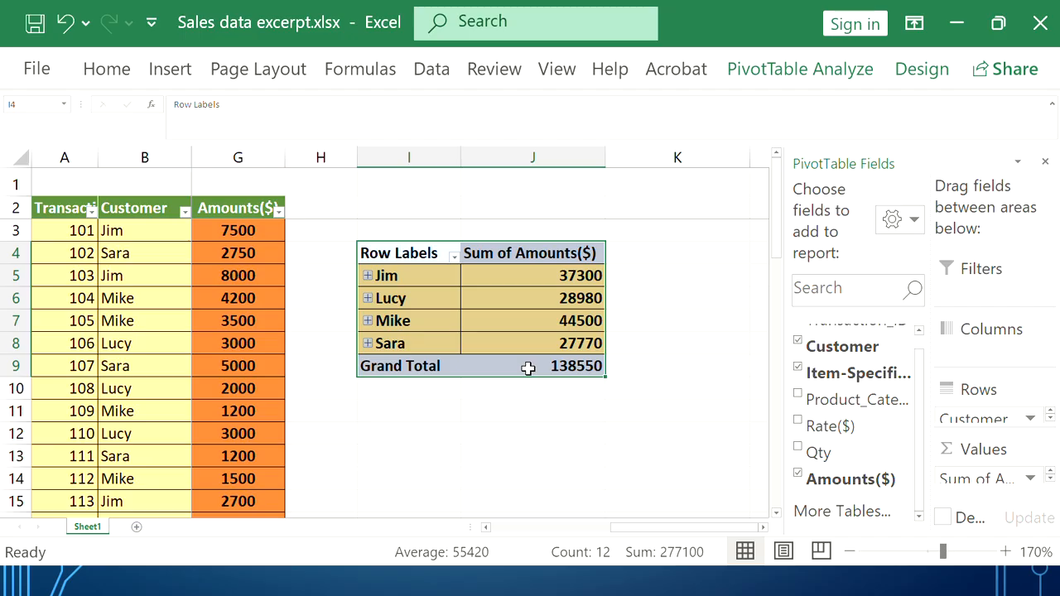
key(Delete)
click(618, 393)
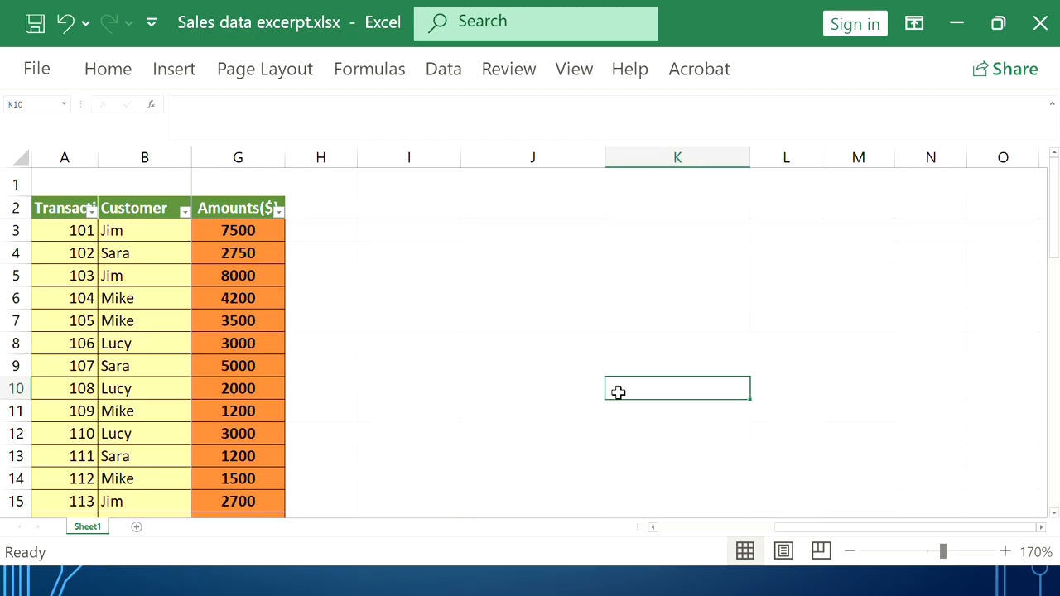
Open Create PivotChart from the Insert > PivotChart dropdown to place a chart at Sheet1!$K$10
click(176, 73)
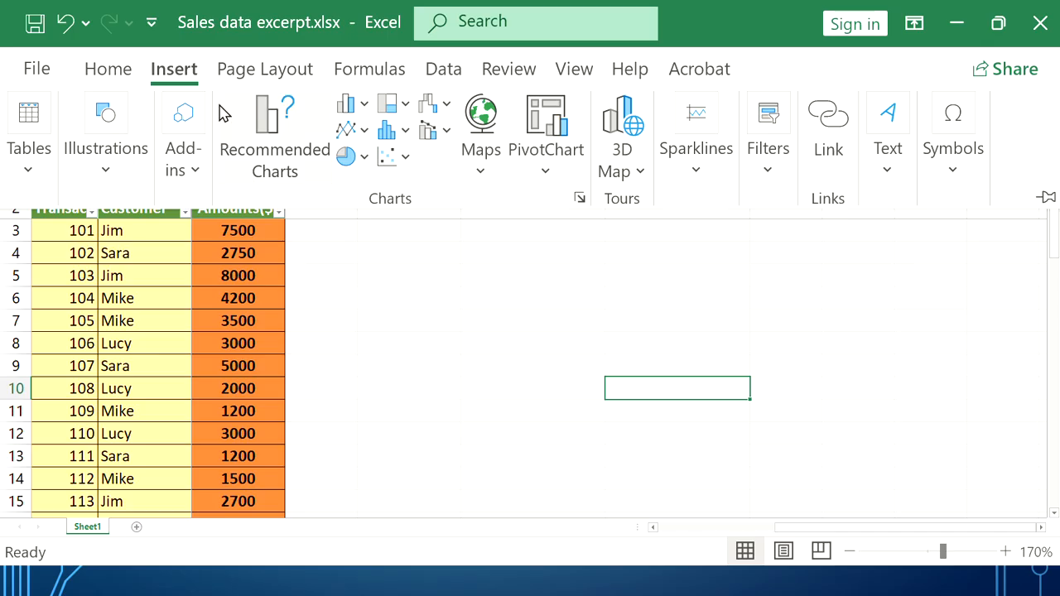
click(545, 175)
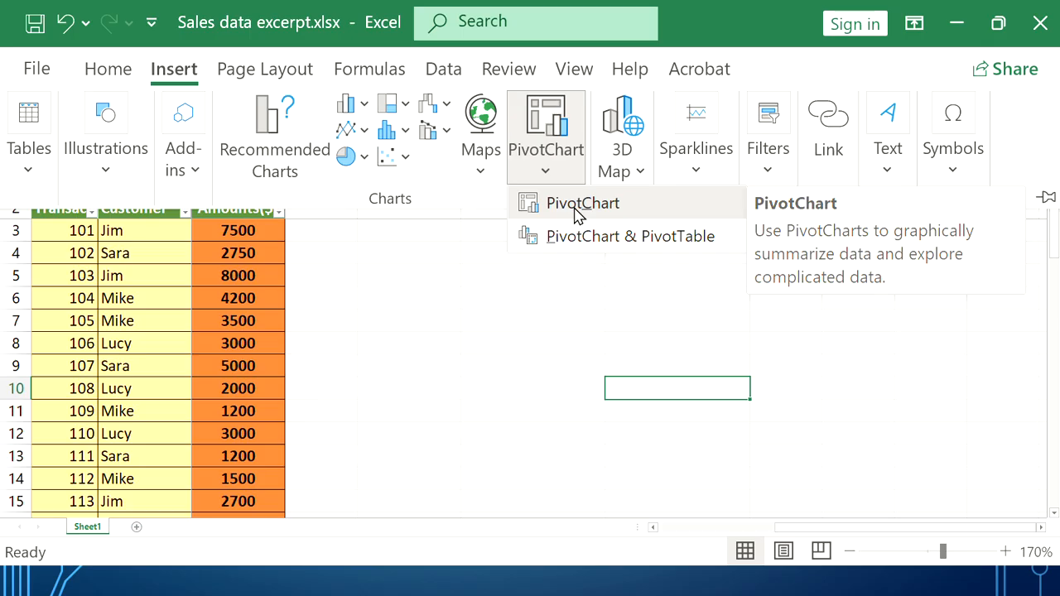
click(24, 174)
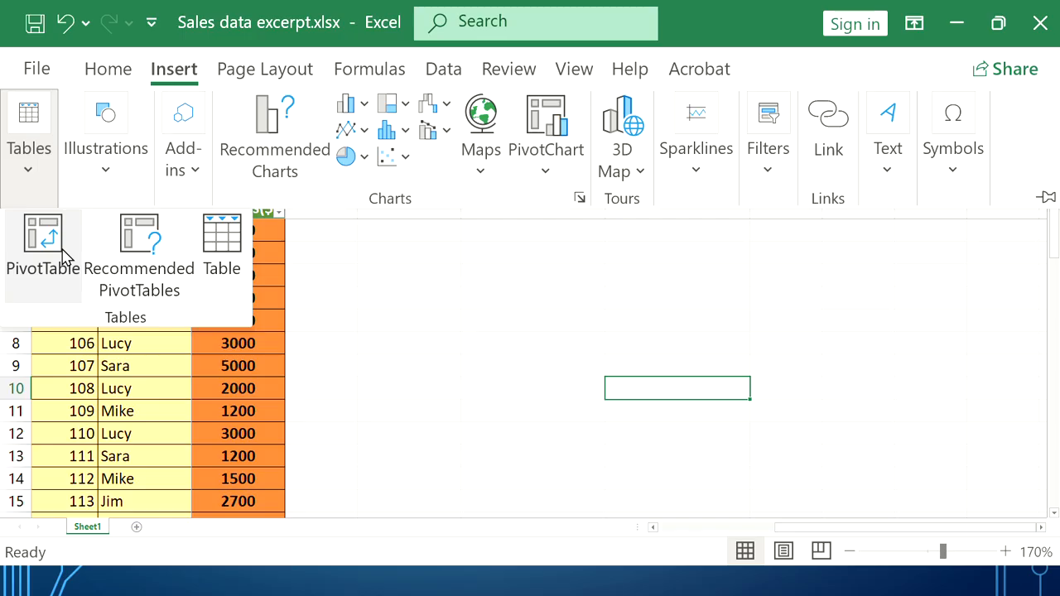
click(550, 173)
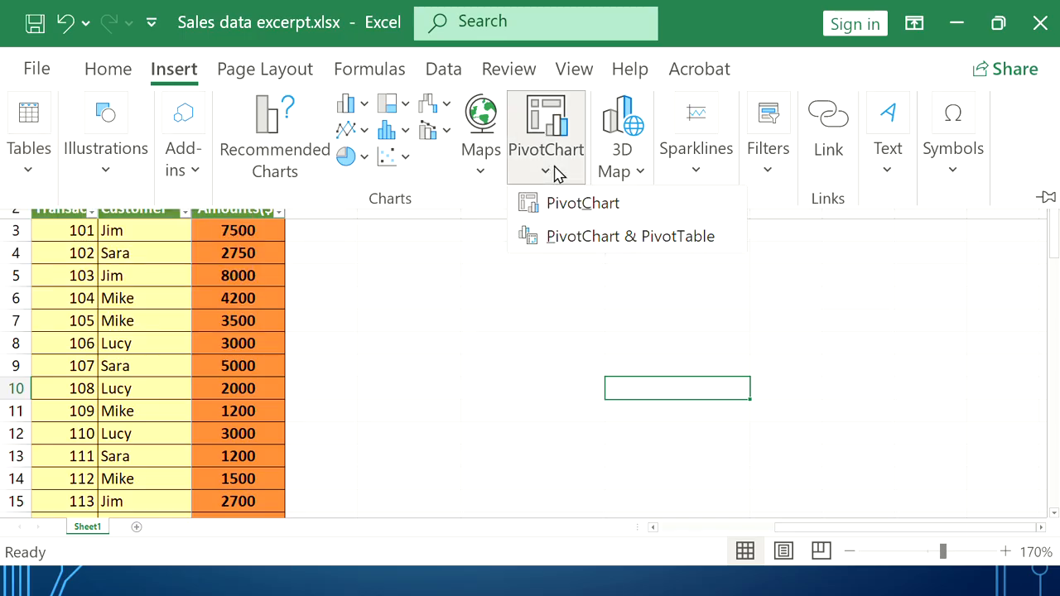
click(576, 209)
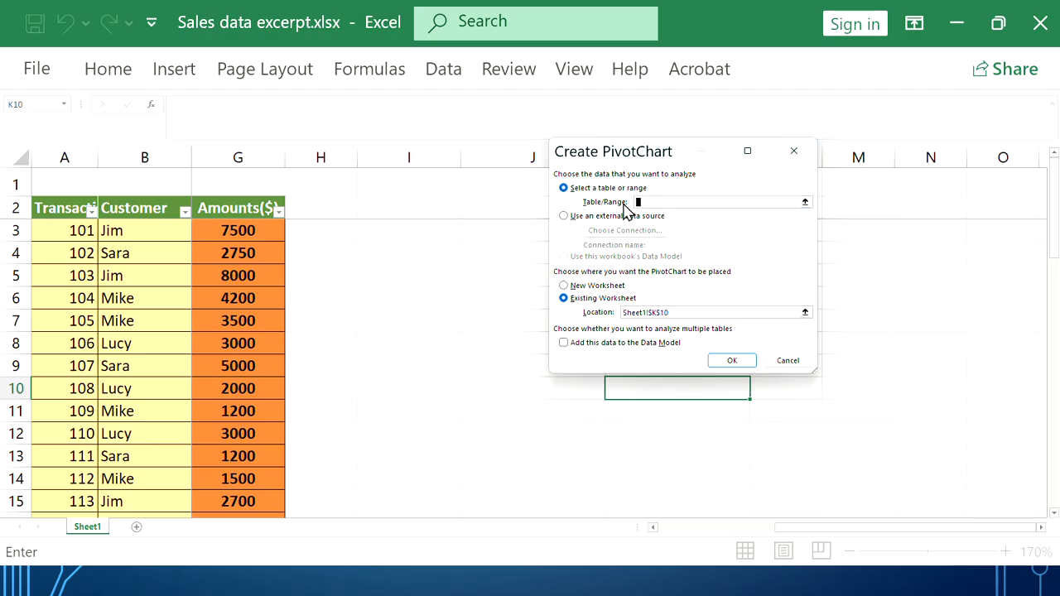
Use the data table from A3 as the source and create a PivotChart on a new worksheet
click(59, 232)
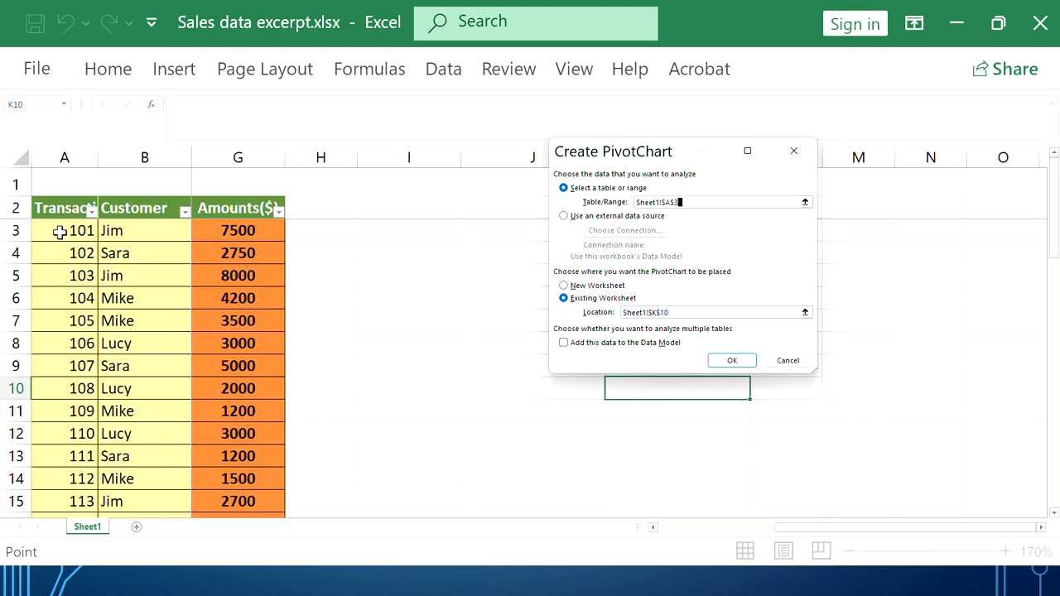
drag(60, 233, 693, 461)
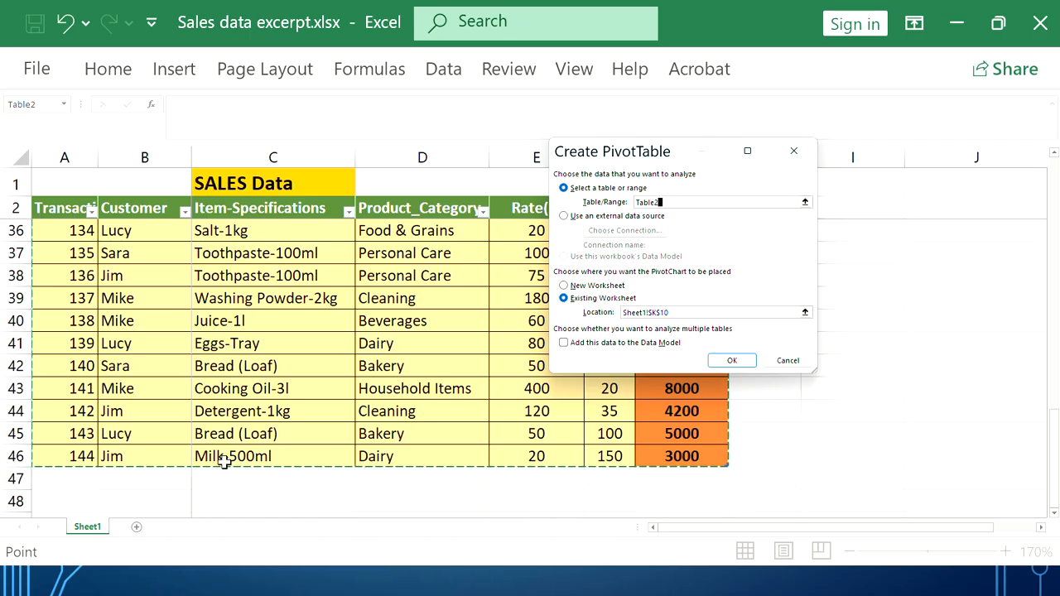
click(590, 287)
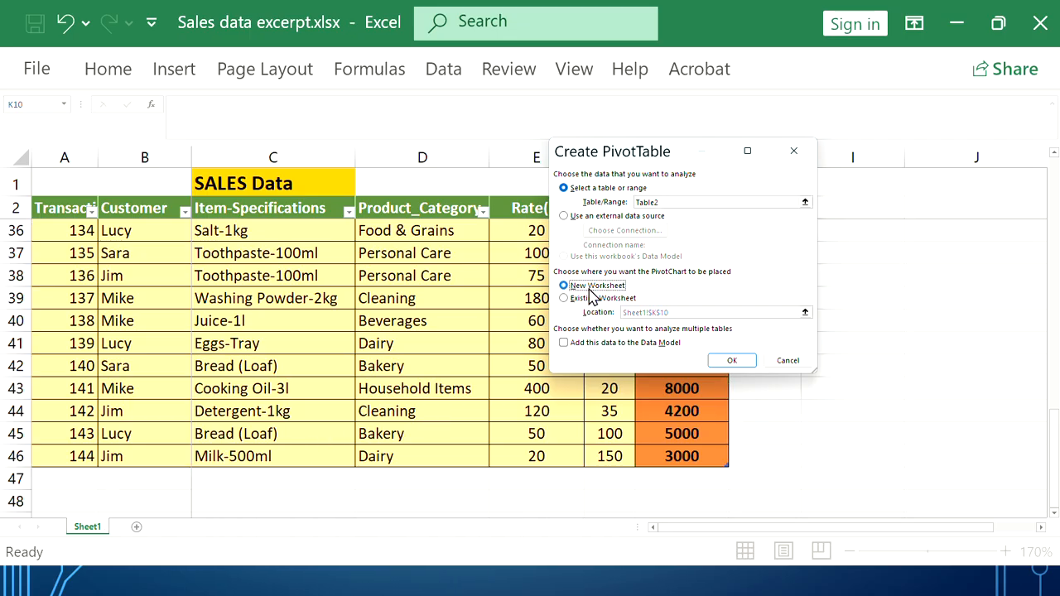
click(733, 361)
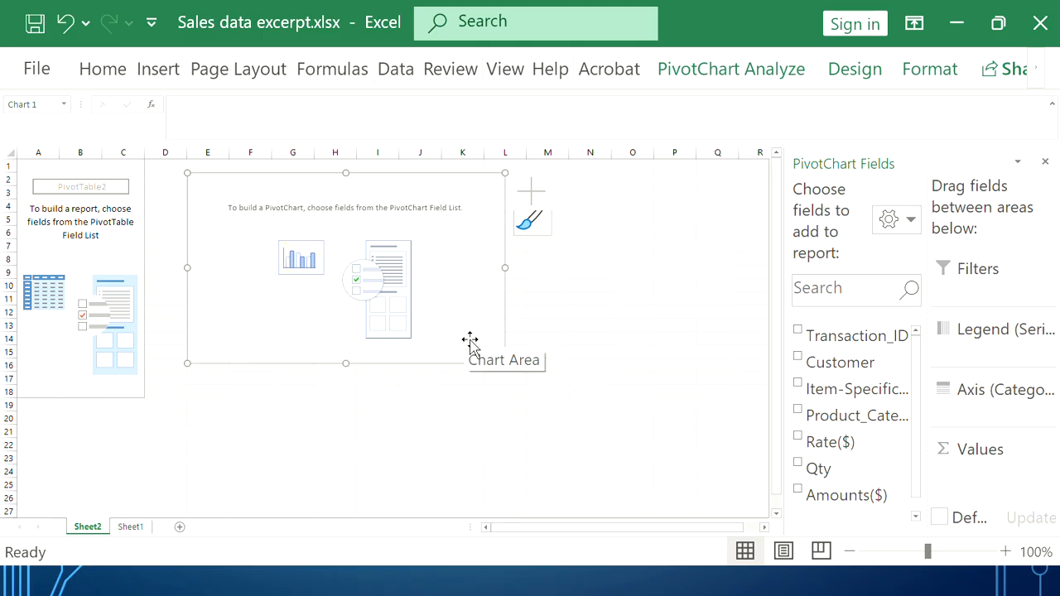
Enlarge the chart placeholder, widen the fields pane, and add Customer as the axis field
drag(504, 362, 693, 462)
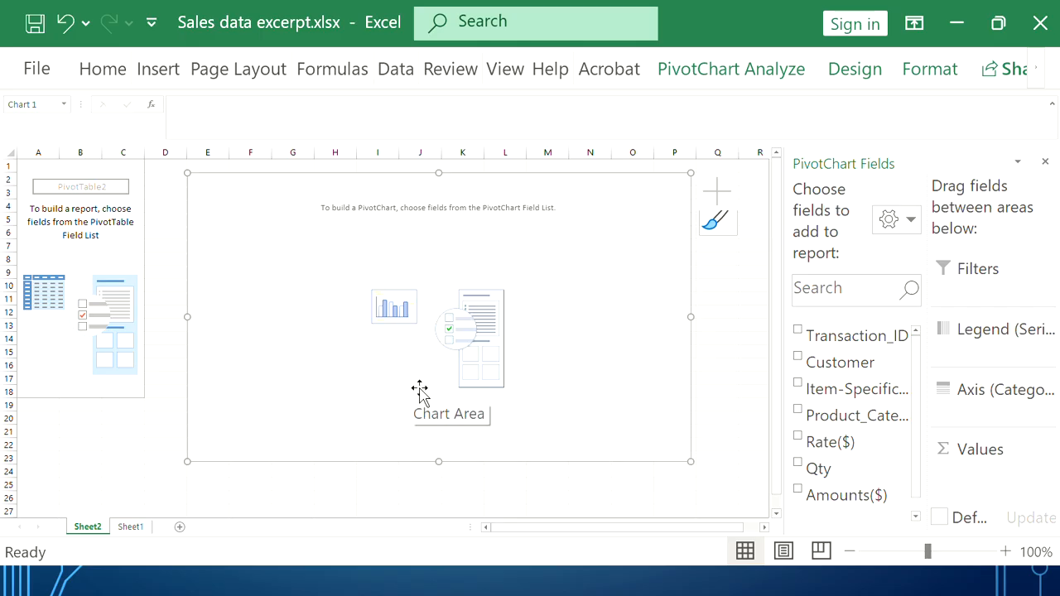
drag(932, 370, 943, 372)
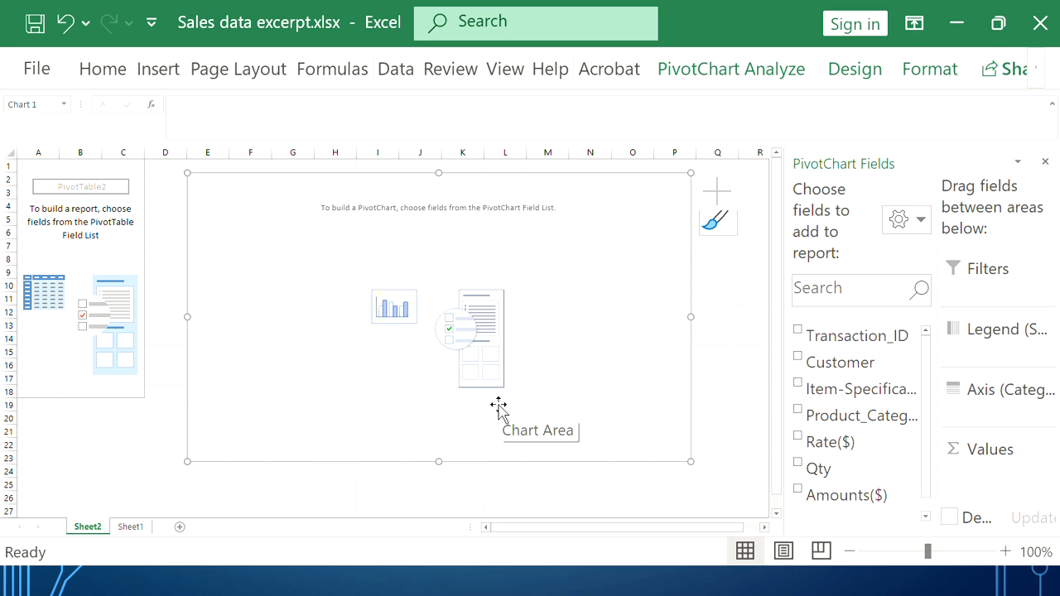
click(798, 357)
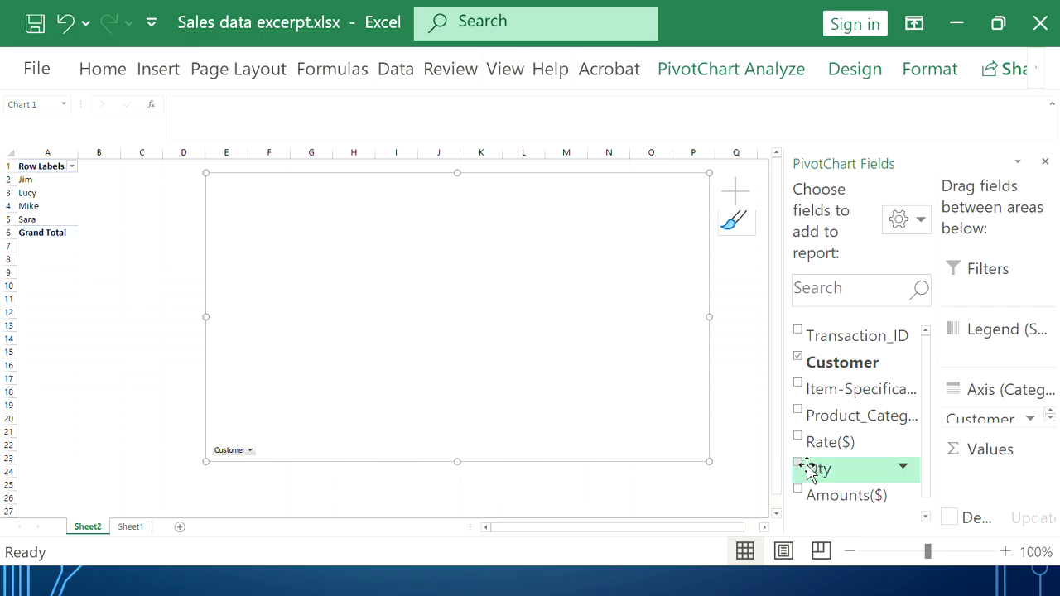
Add Item-Specifications and Amounts($) to the PivotChart and enlarge the chart downward
click(799, 384)
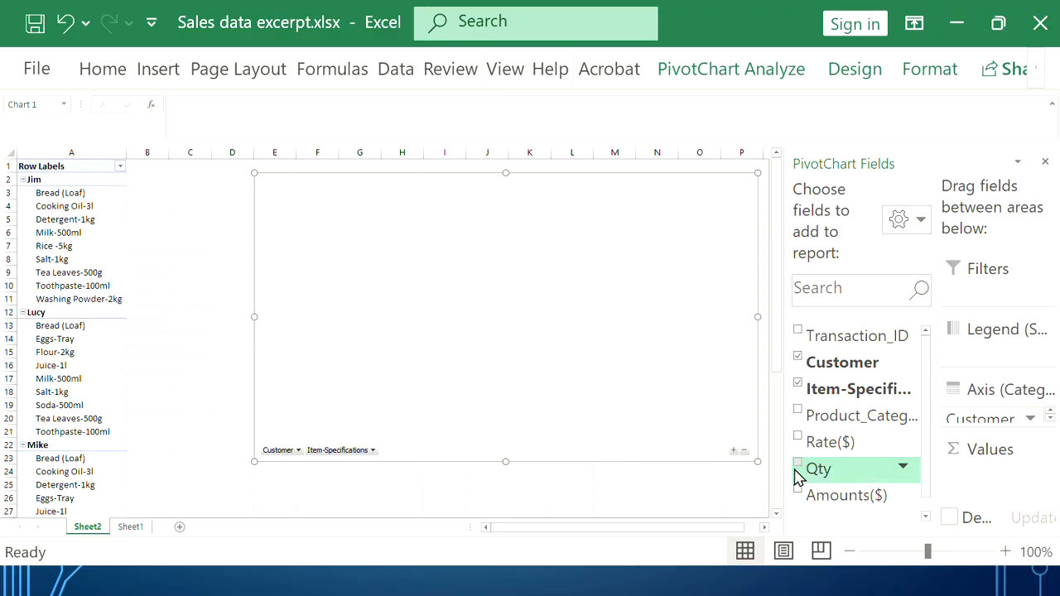
click(798, 495)
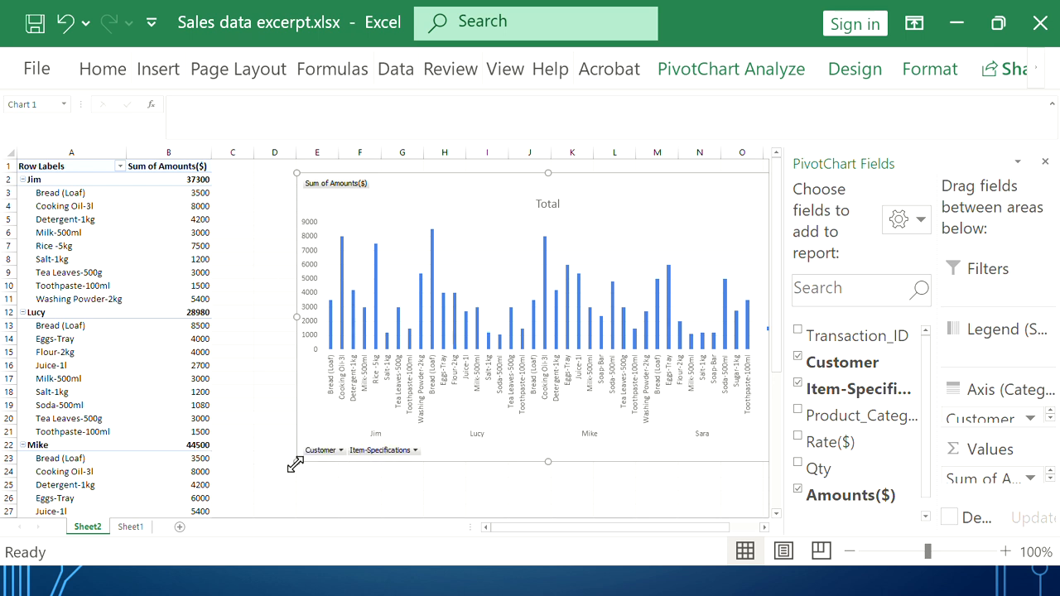
drag(296, 462, 284, 485)
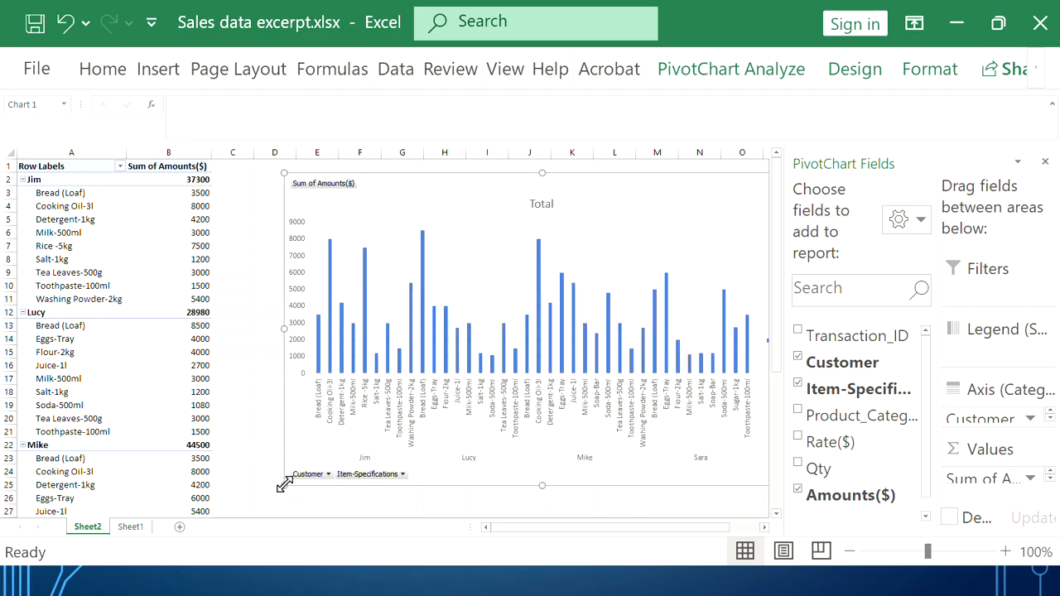
Replace the chart title 'Total' with 'Sales Data'
click(543, 204)
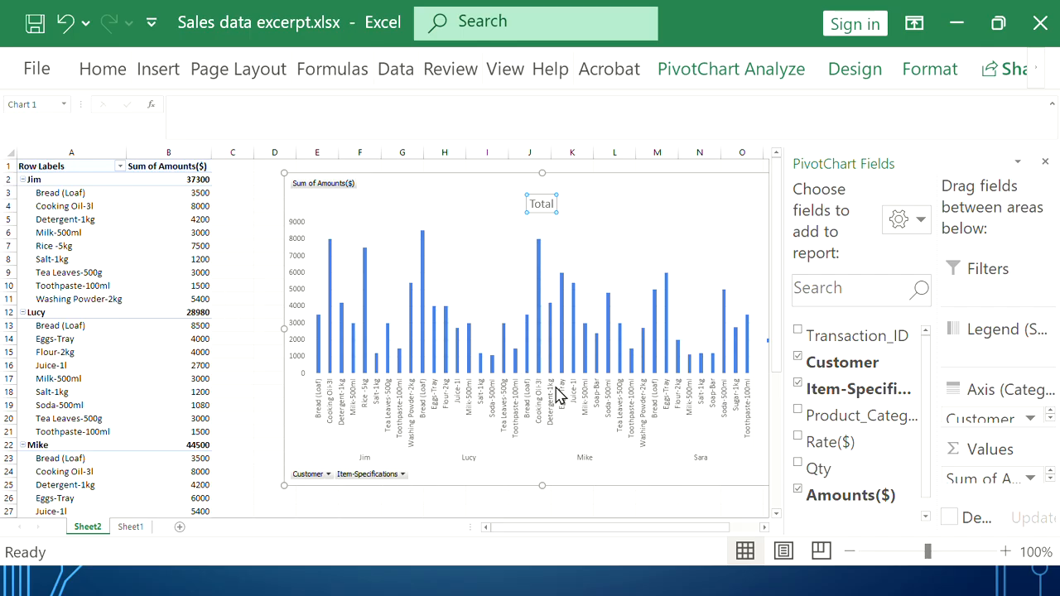
double_click(542, 205)
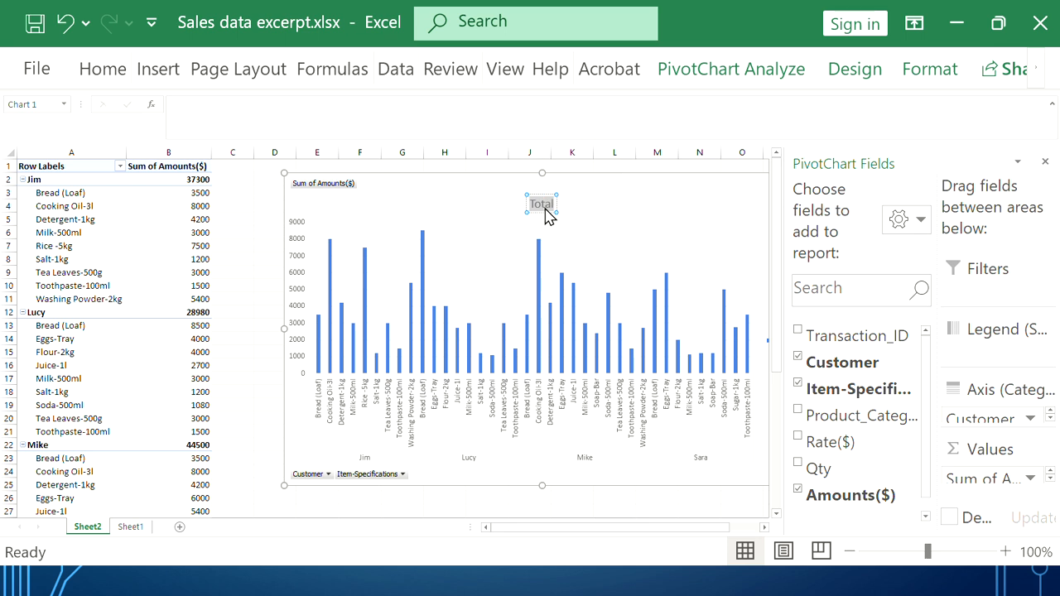
key(Delete)
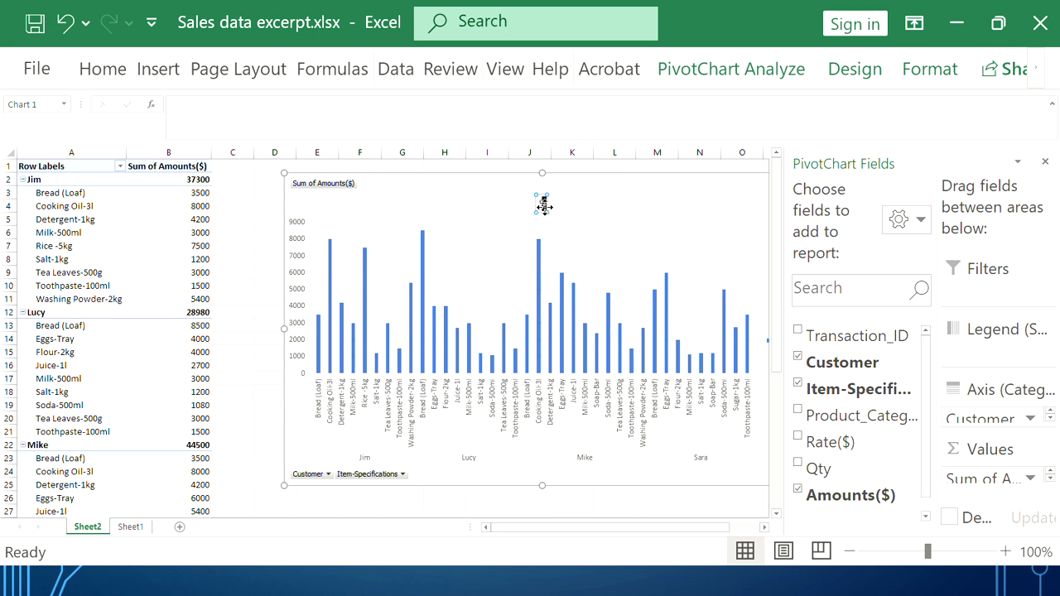
text(Sales Da)
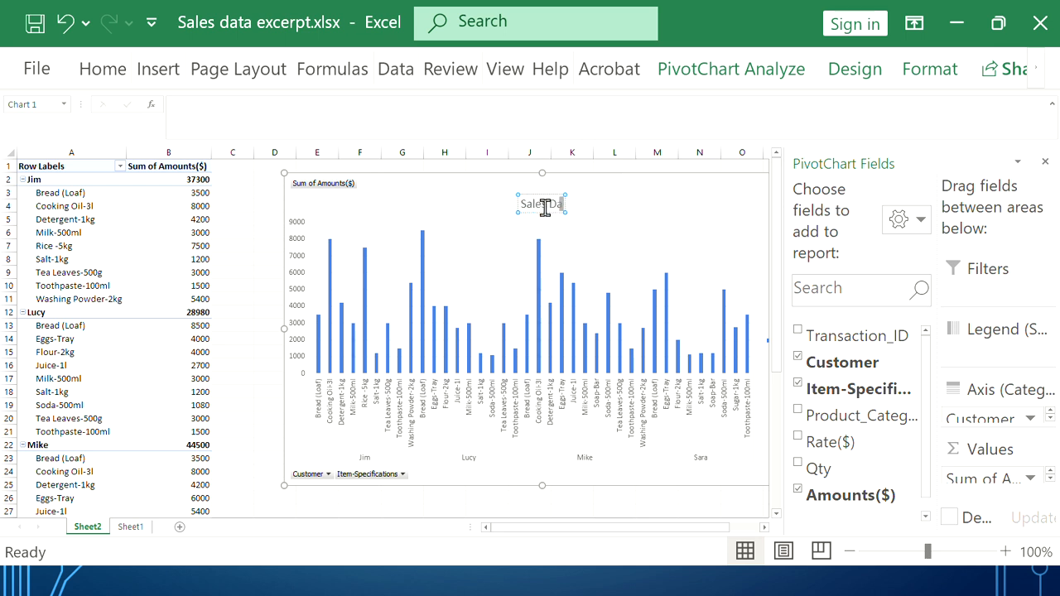
text(ta)
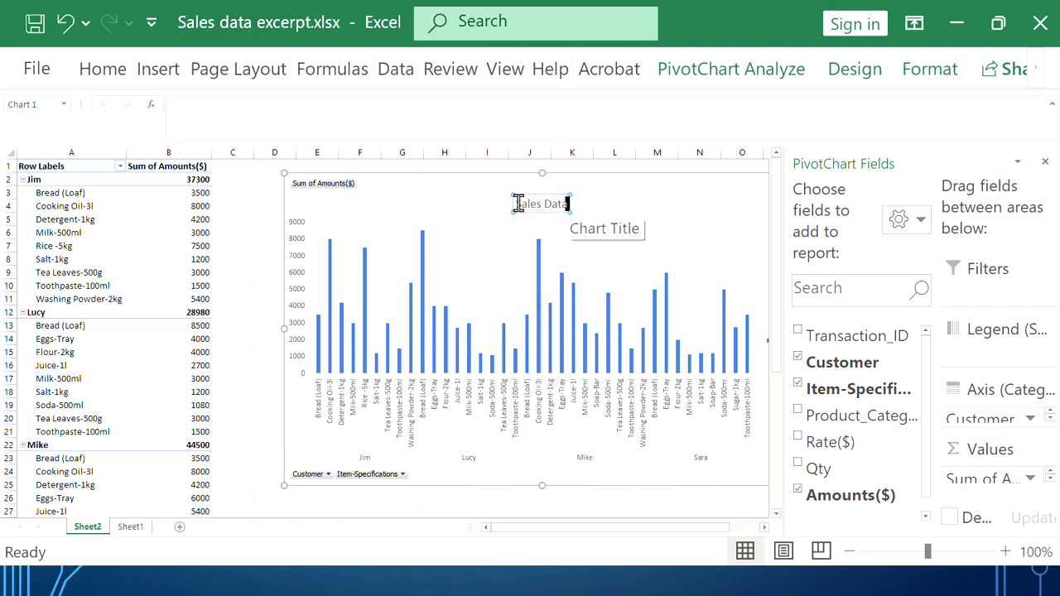
Make the Sales Data title bold at 24 pt
drag(517, 203, 572, 204)
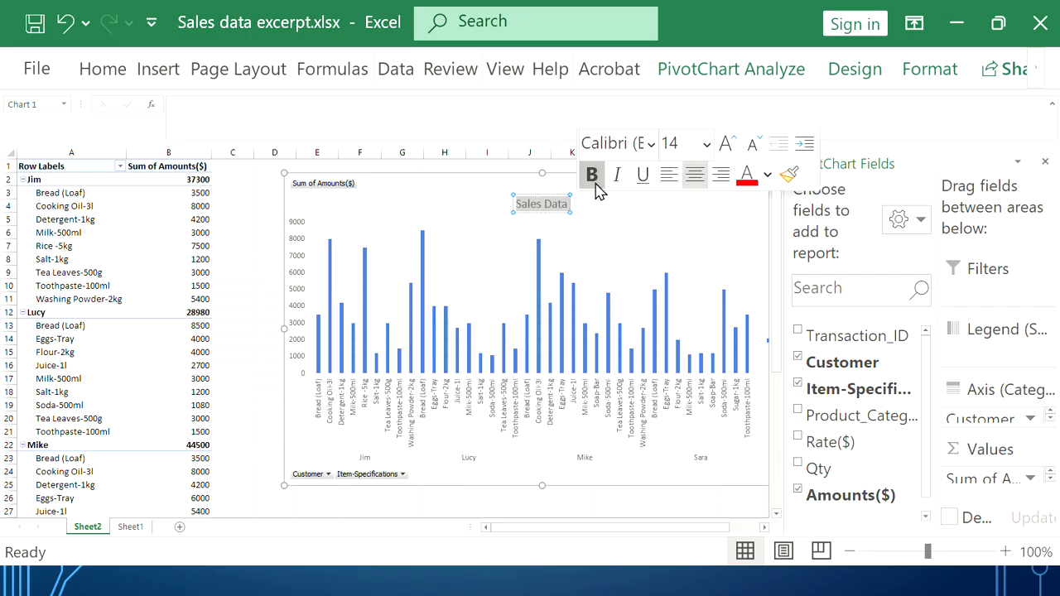
click(591, 174)
click(707, 146)
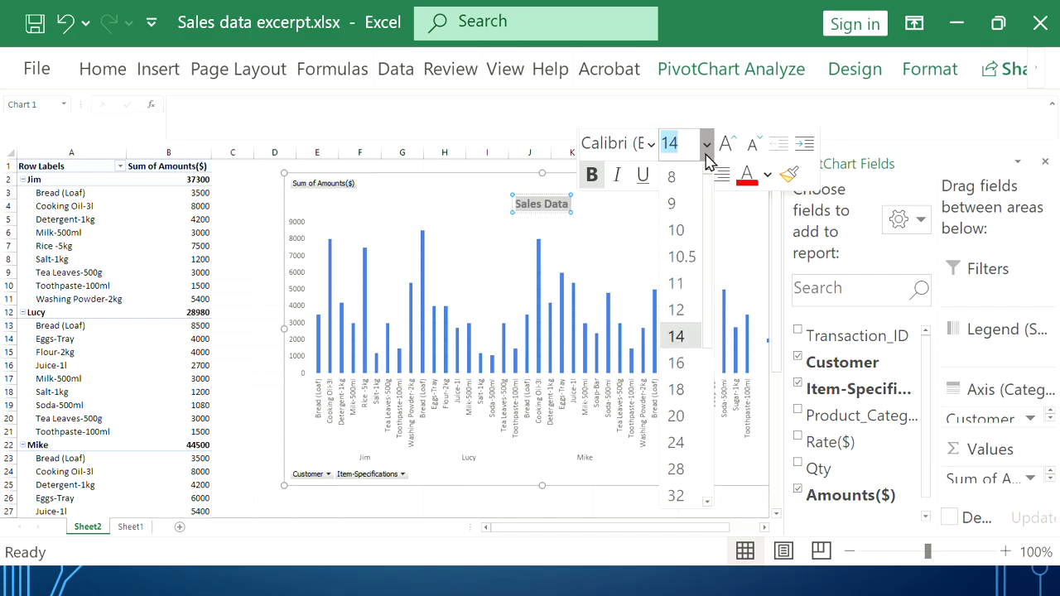
click(684, 445)
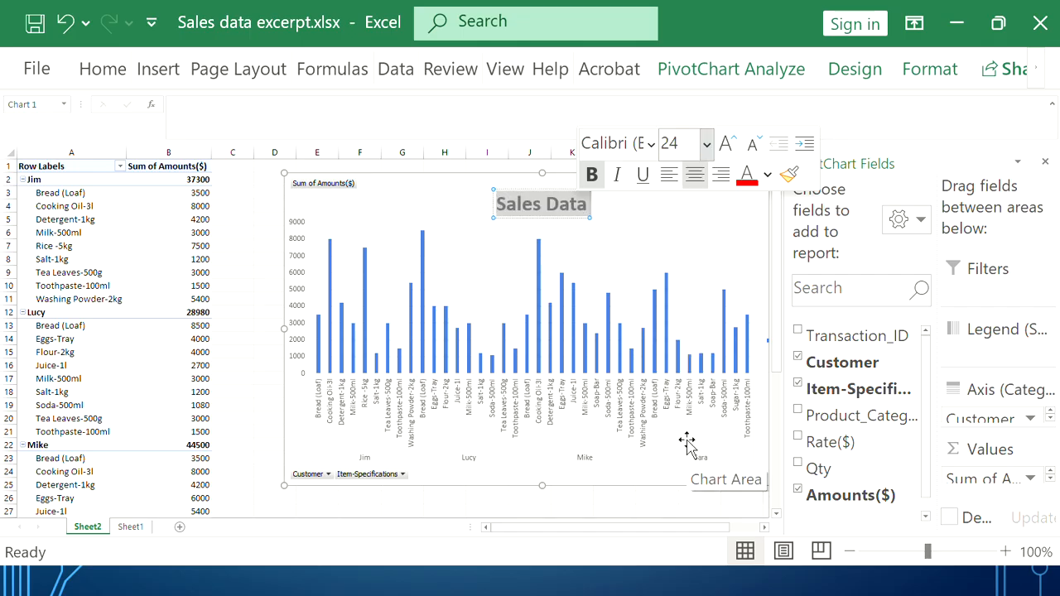
click(622, 455)
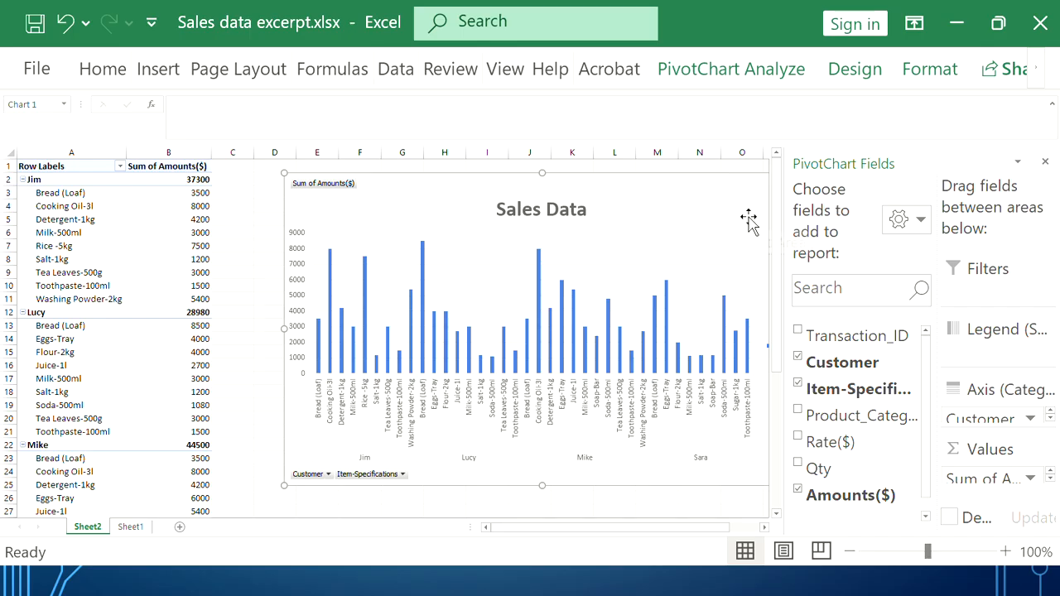
Close the fields list and add a horizontal axis title to the chart
click(1047, 162)
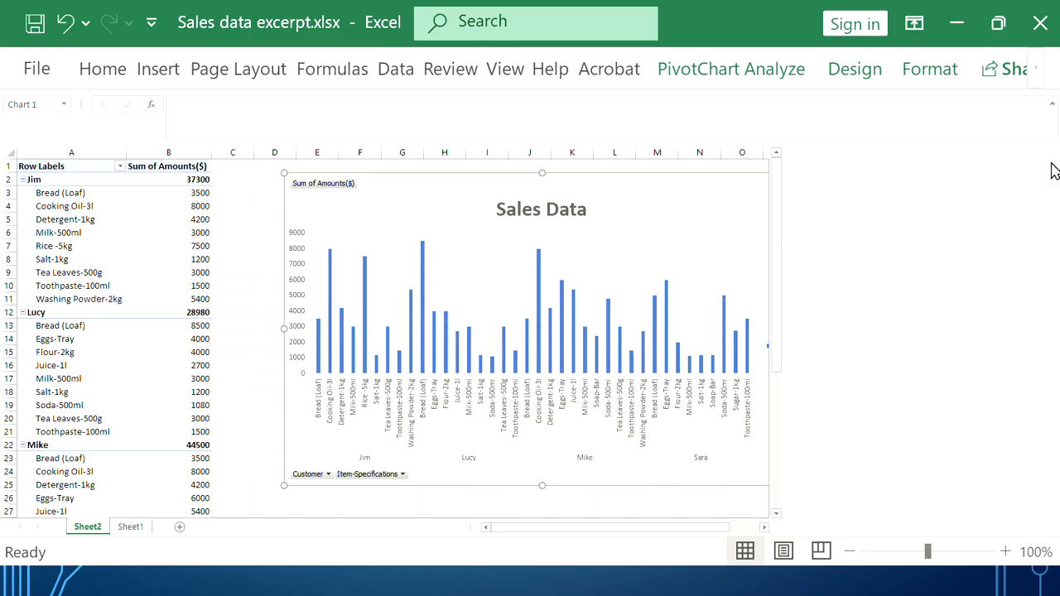
click(824, 195)
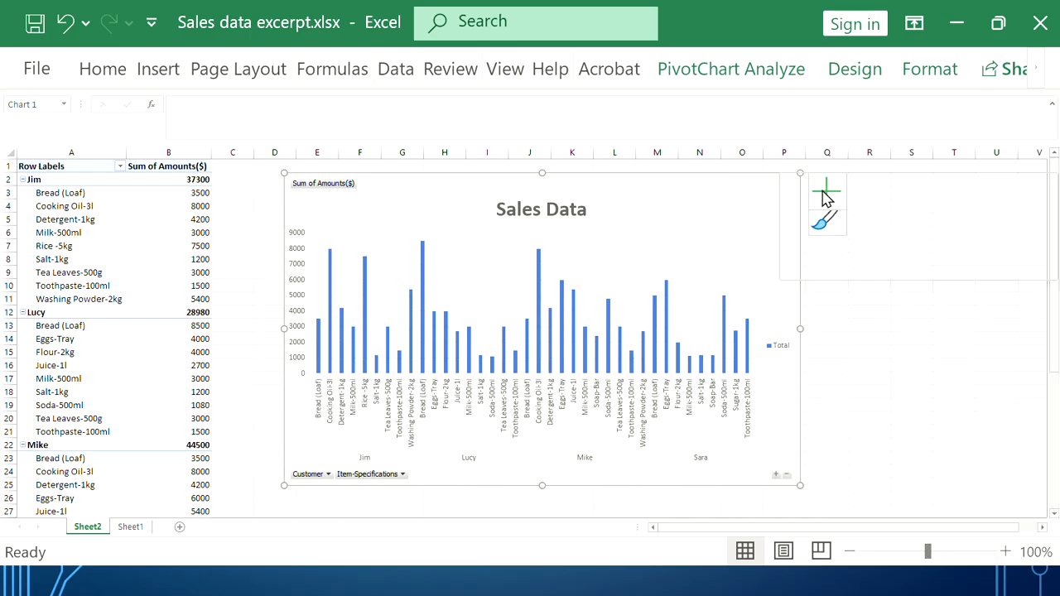
click(878, 335)
click(764, 209)
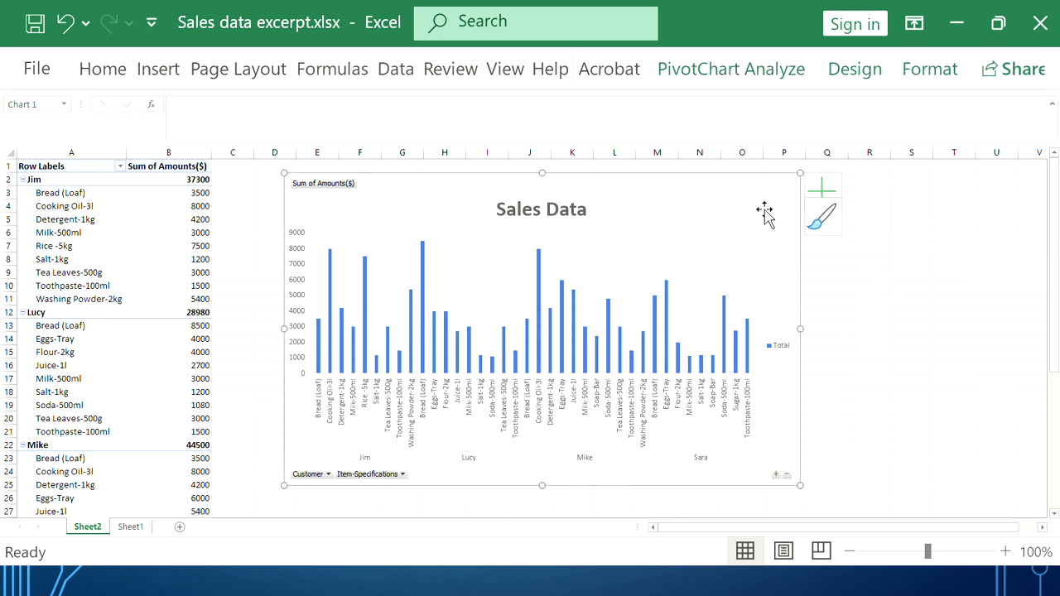
click(824, 192)
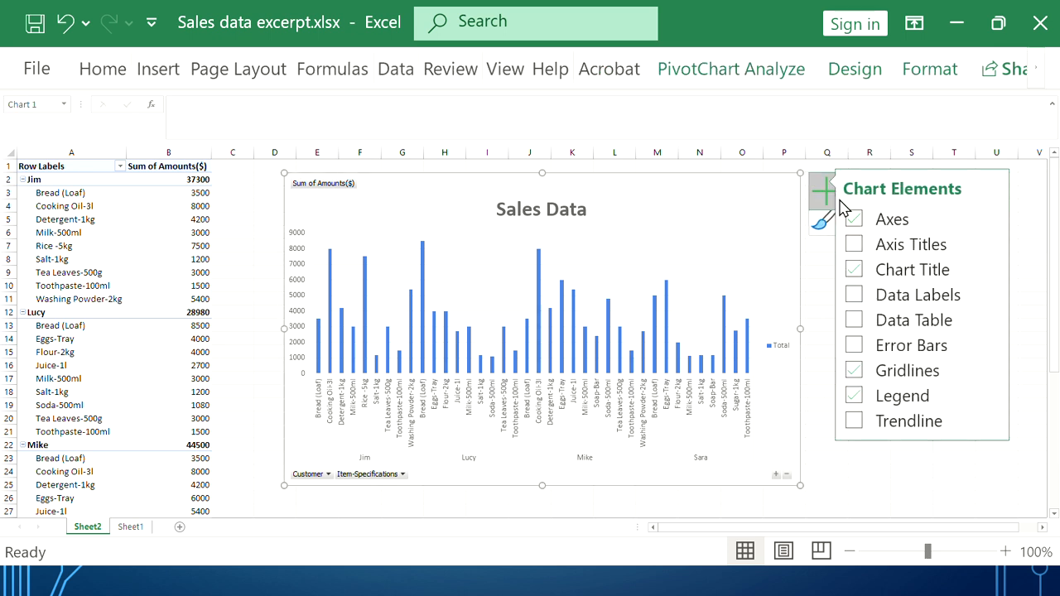
click(991, 242)
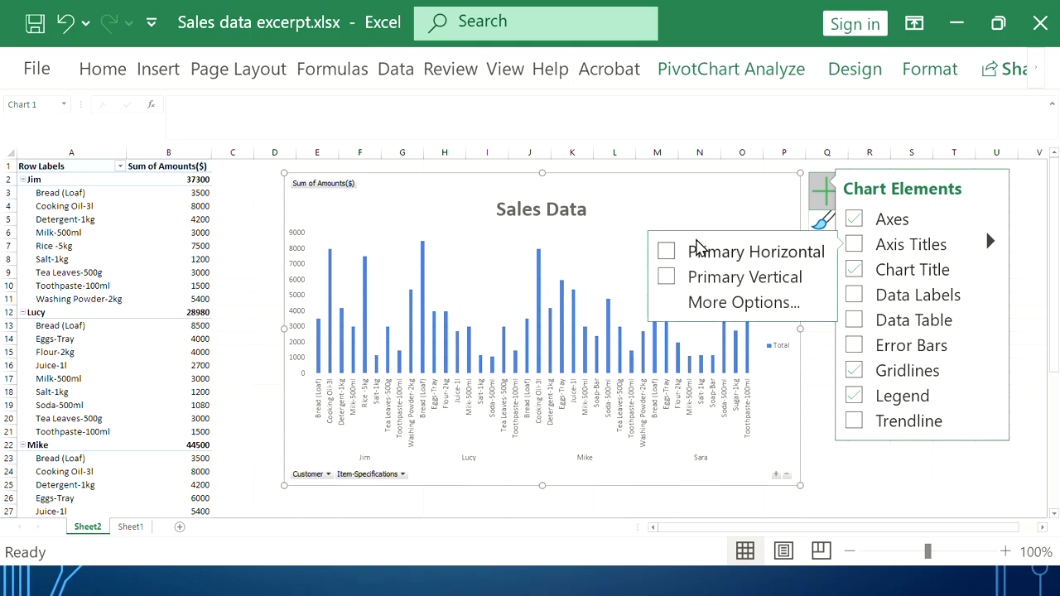
click(666, 252)
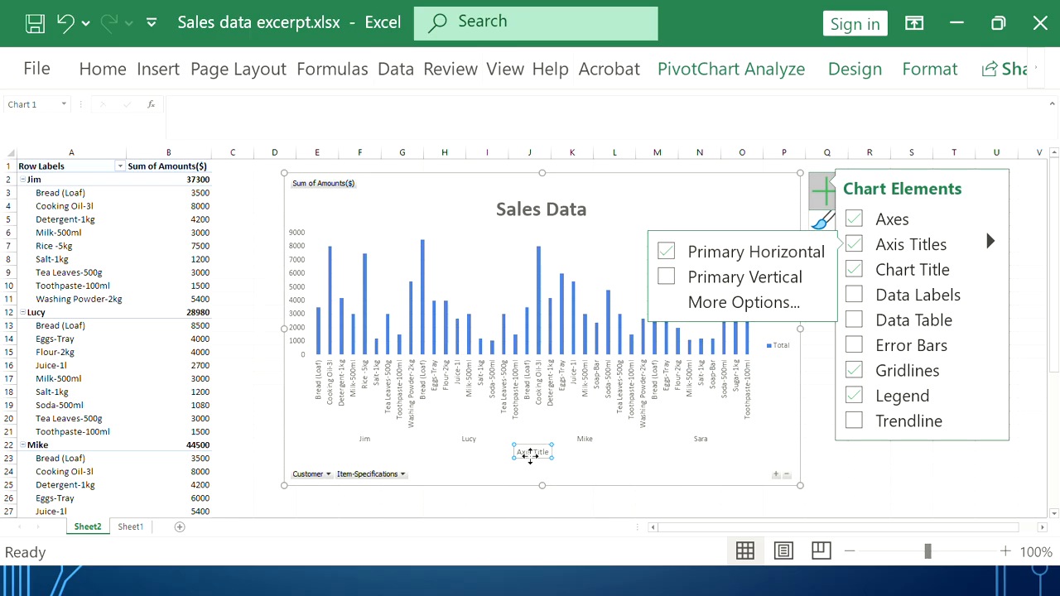
click(530, 453)
Title the horizontal axis 'Customer Names' in bold 12 pt
triple_click(530, 454)
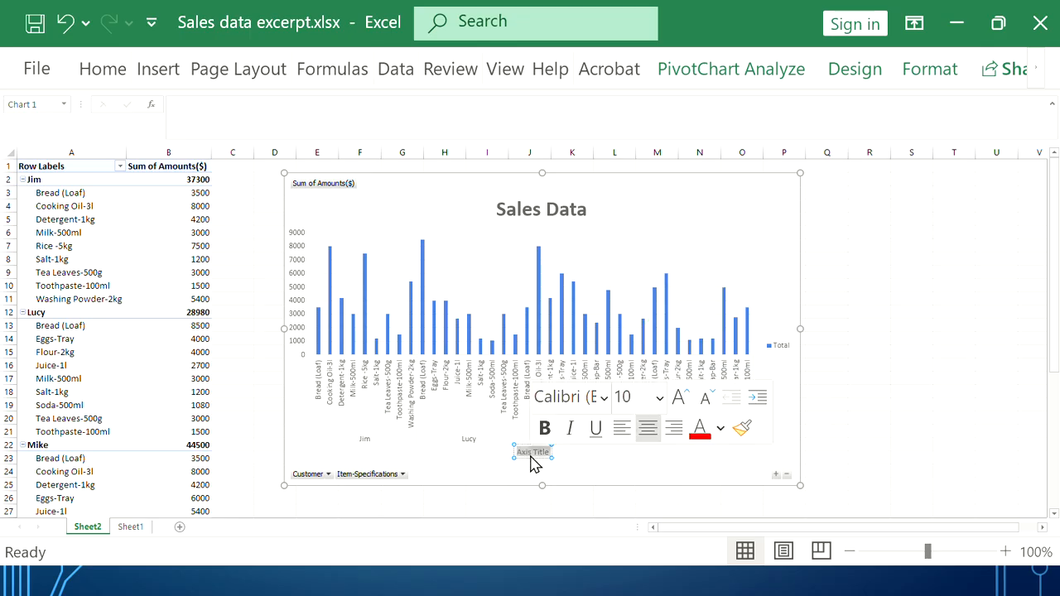
text(Customer)
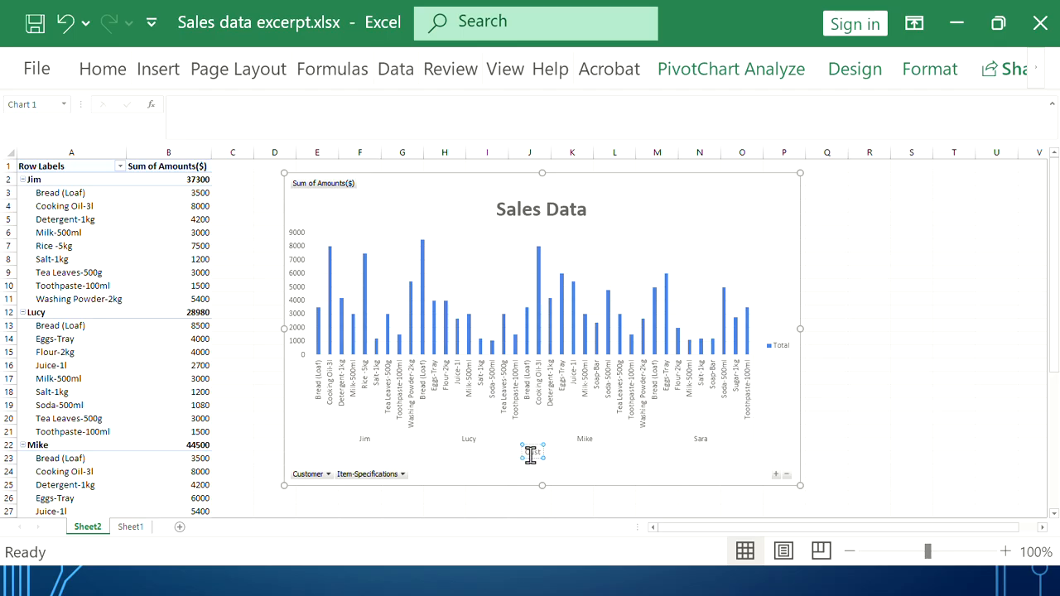
text( Names)
triple_click(530, 454)
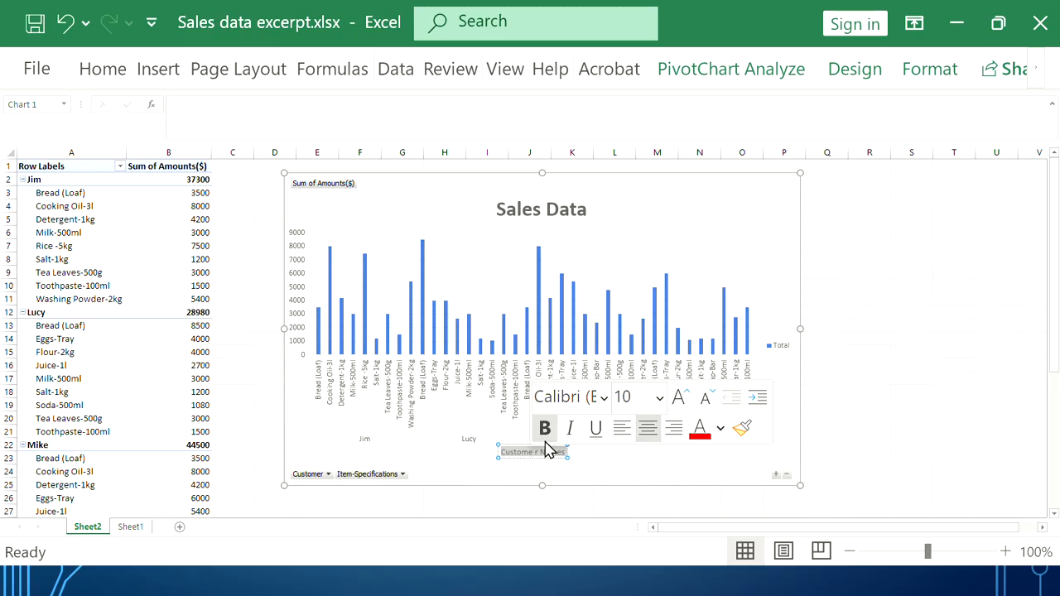
triple_click(527, 454)
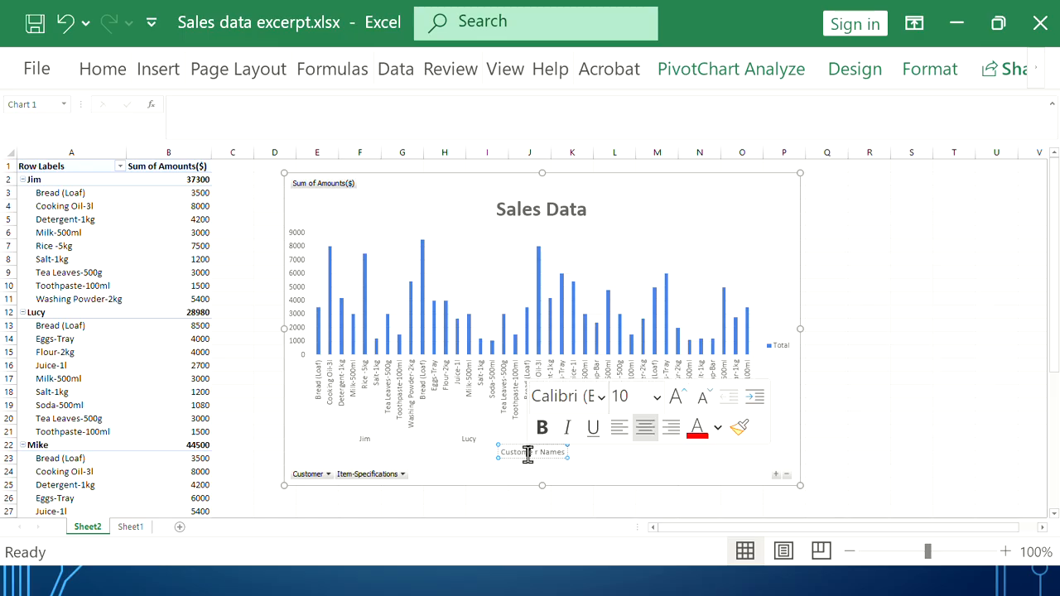
click(542, 426)
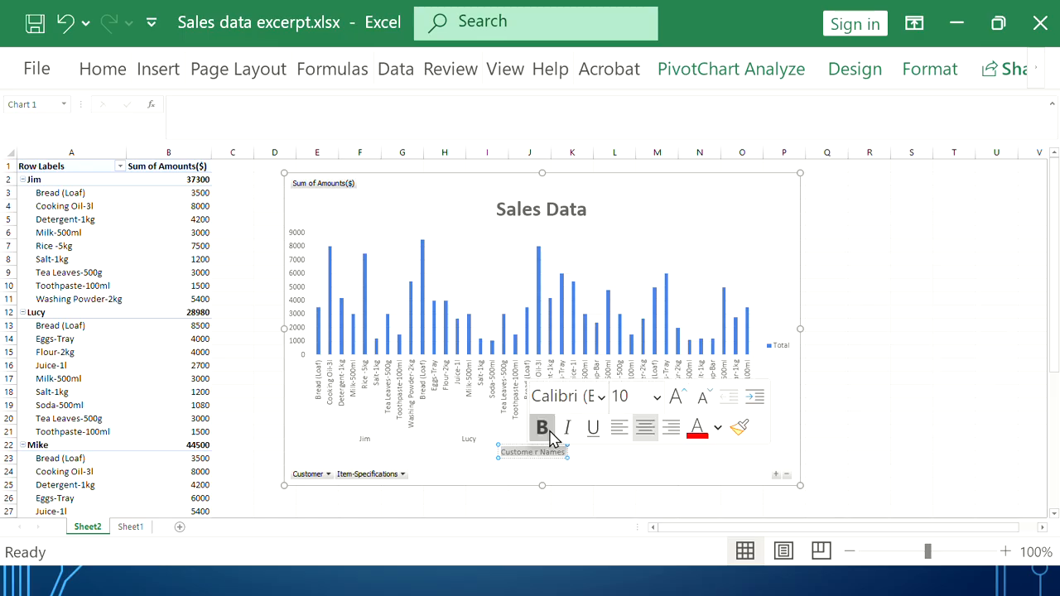
click(656, 399)
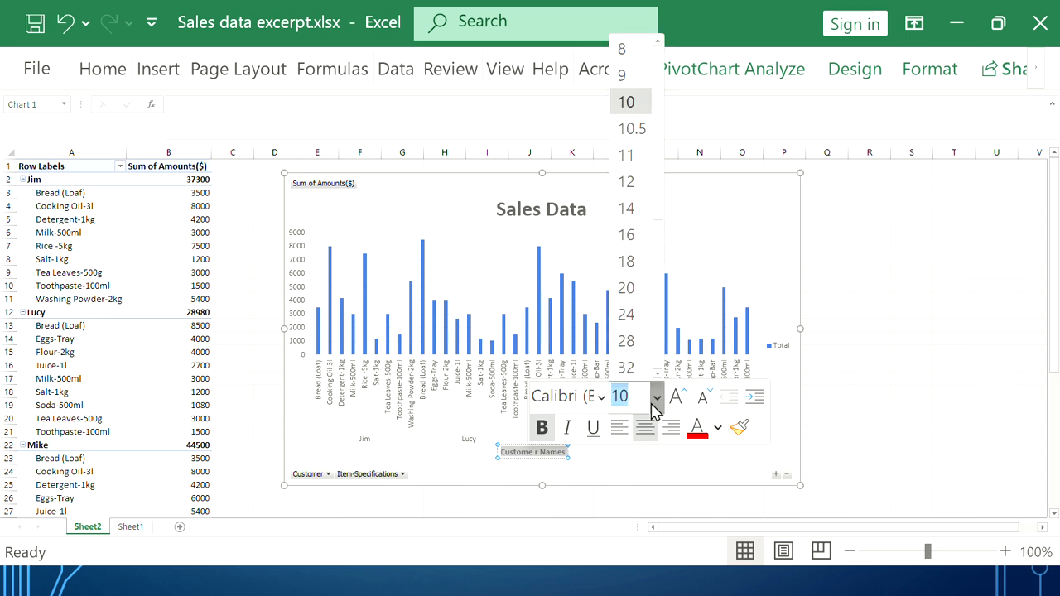
click(627, 181)
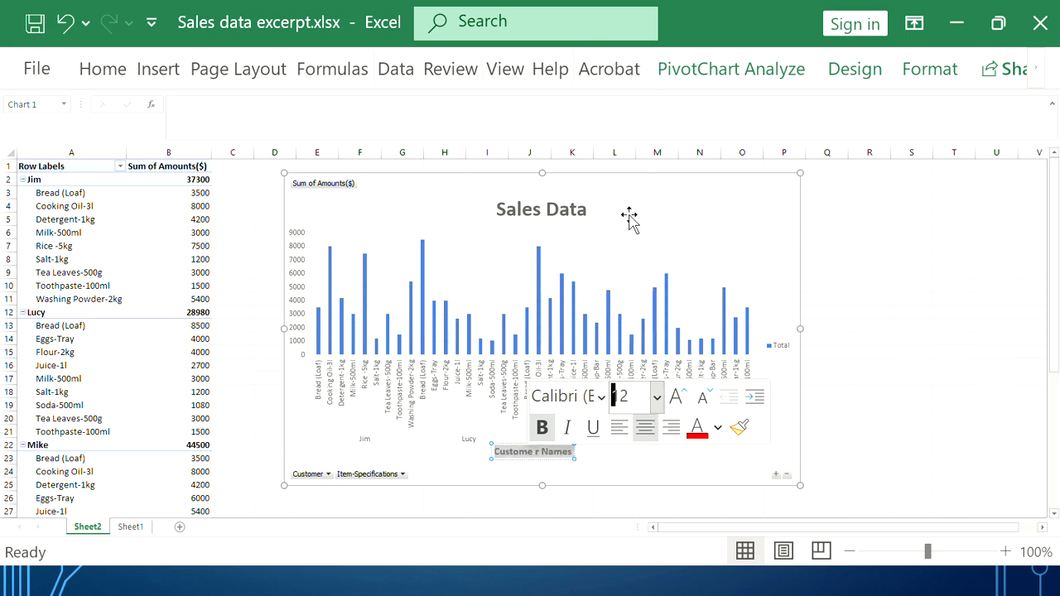
click(607, 468)
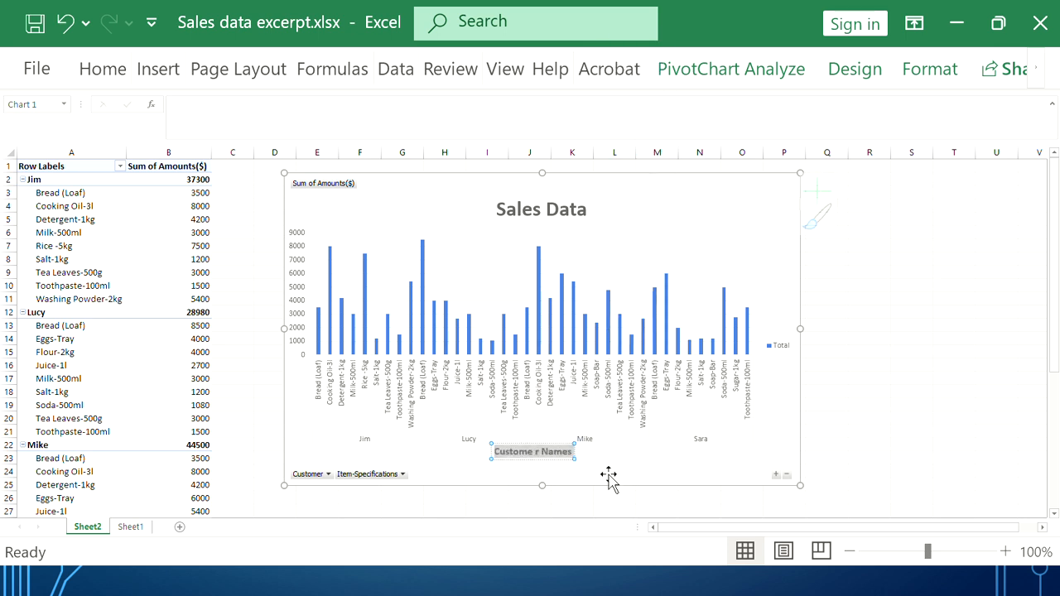
Remove the stray space inside 'Customer' in the axis title
click(531, 449)
click(533, 450)
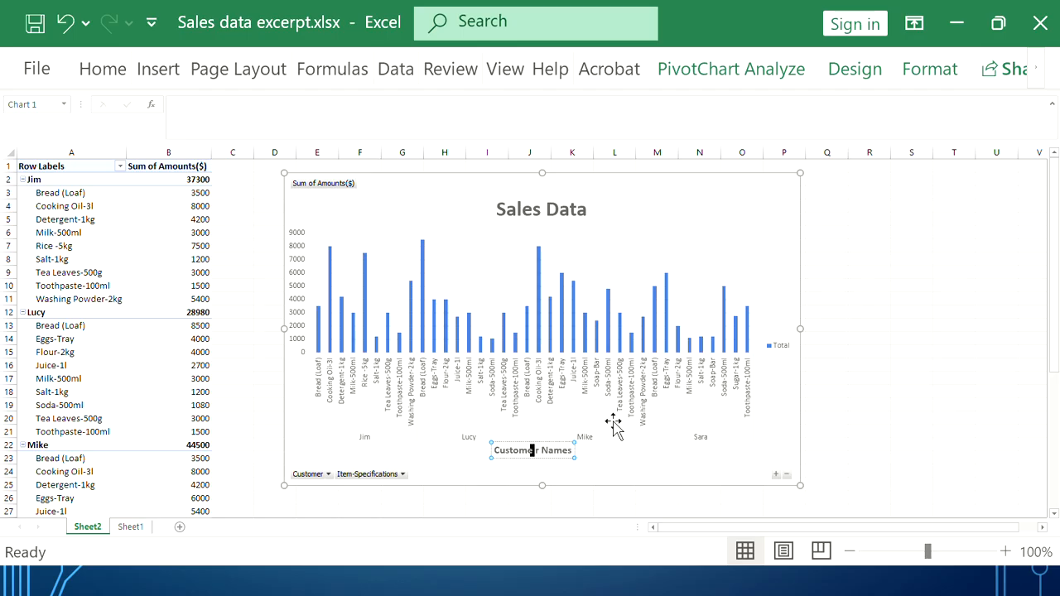
key(BackSpace)
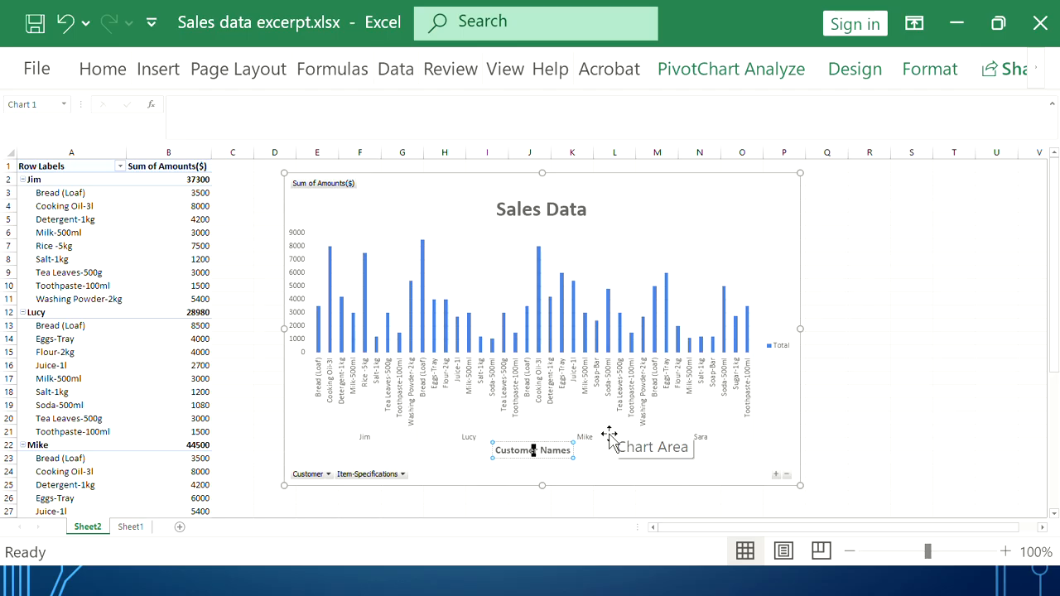
click(596, 479)
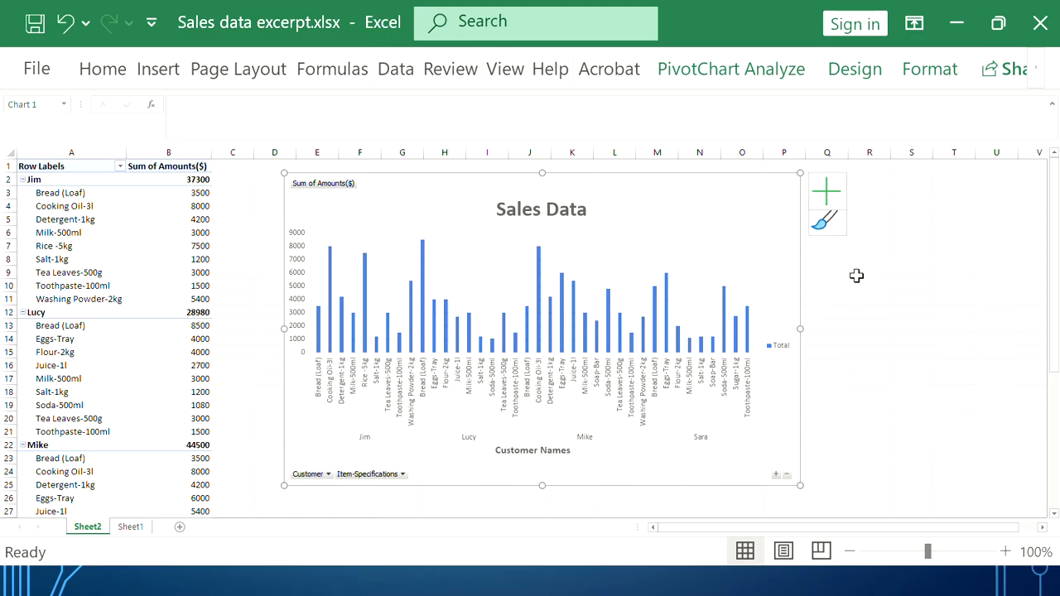
Turn on axis titles and replace the horizontal axis title with a fresh placeholder
click(839, 201)
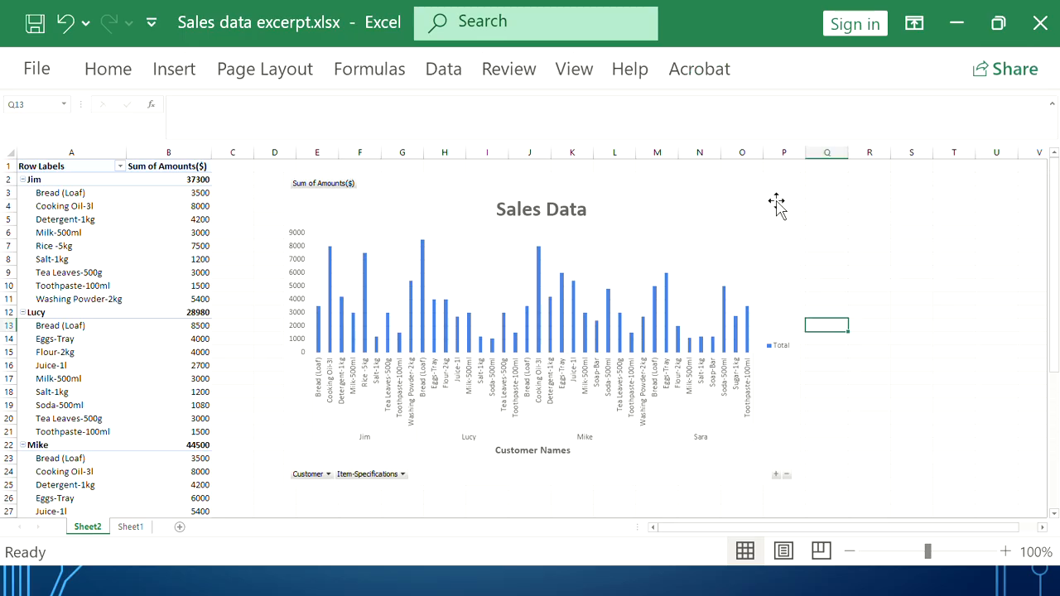
click(778, 201)
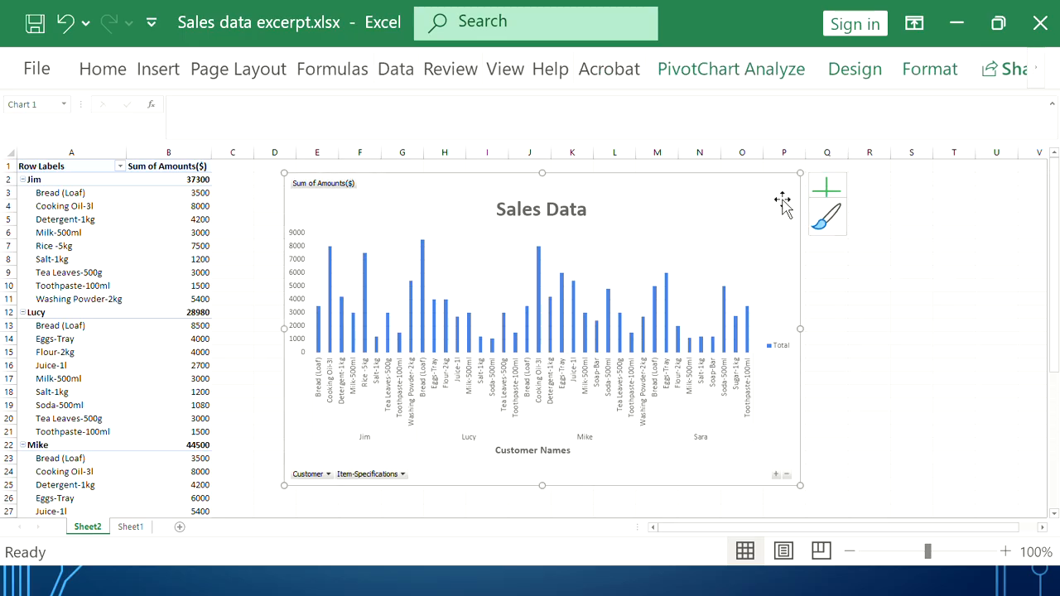
click(826, 199)
click(831, 203)
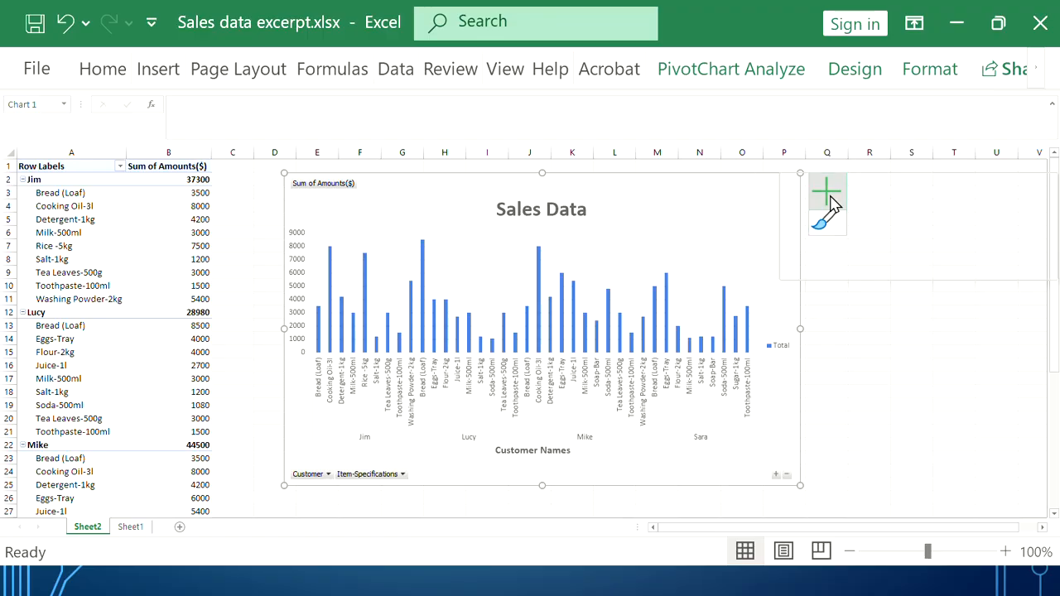
click(831, 203)
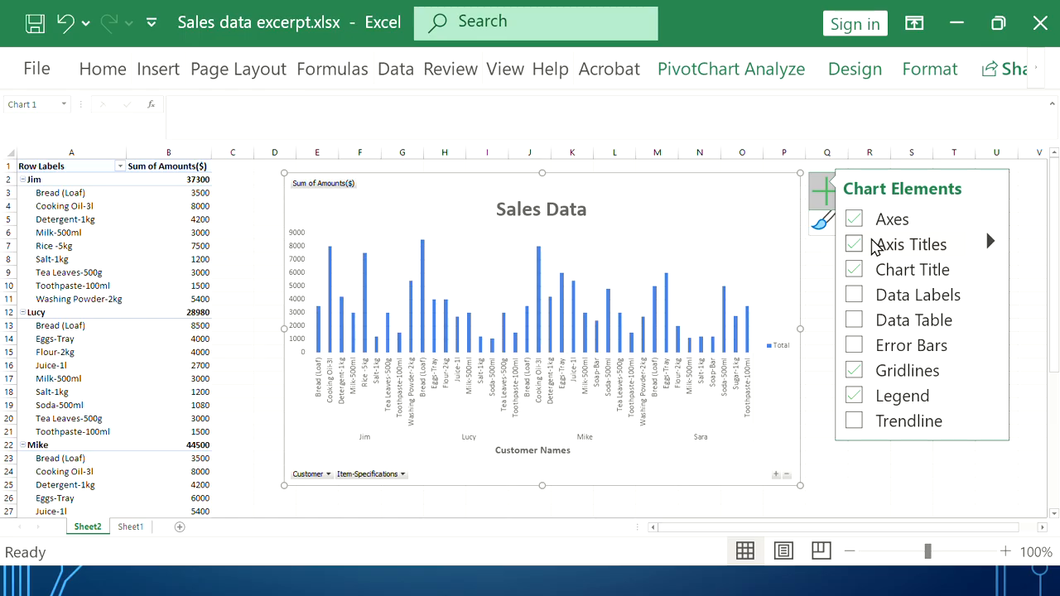
click(879, 246)
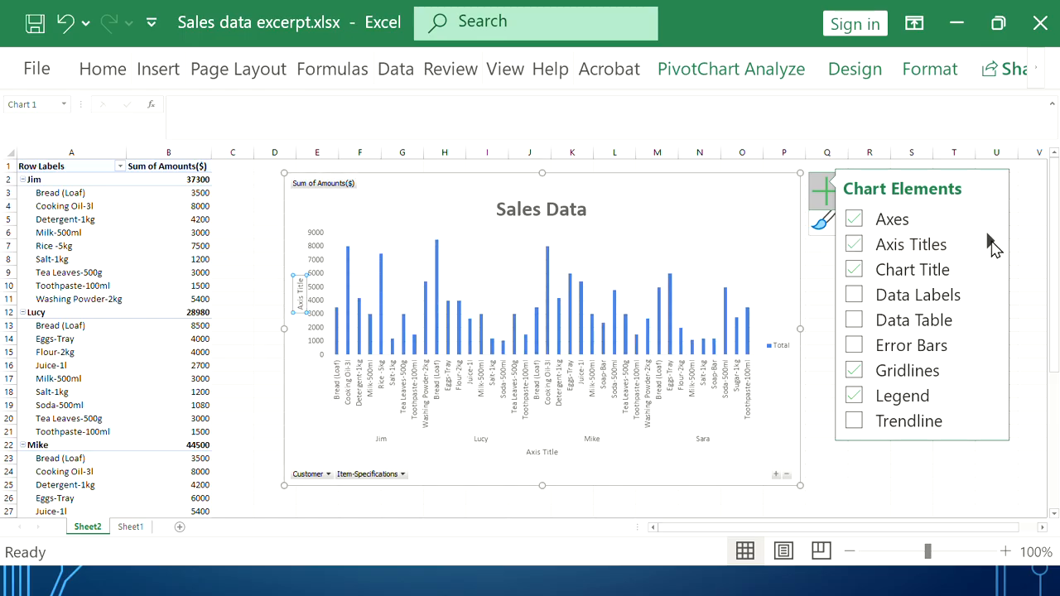
click(991, 243)
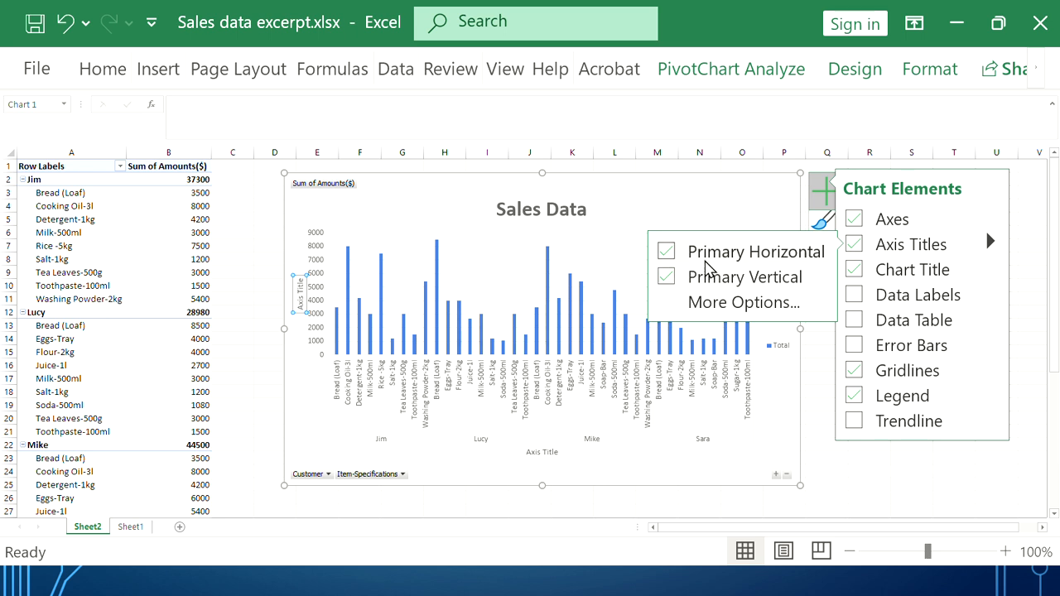
click(707, 266)
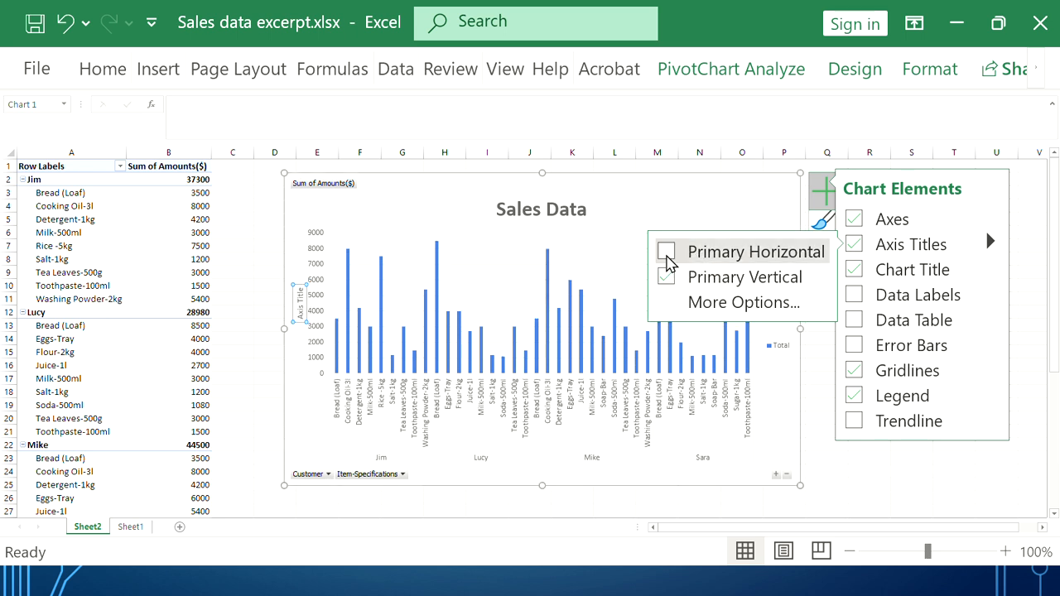
click(666, 258)
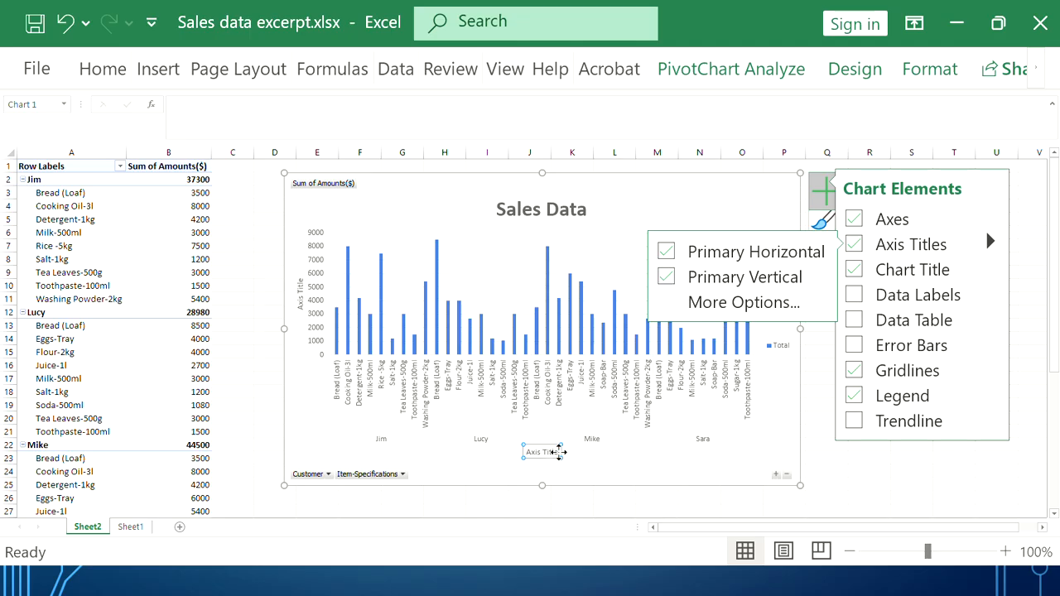
click(551, 450)
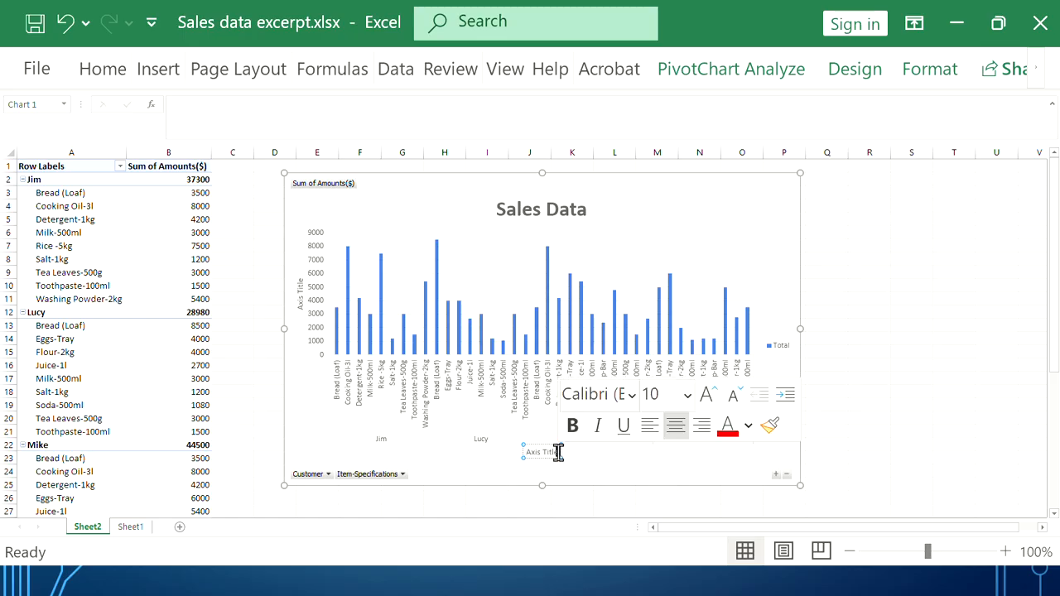
Retype the horizontal axis title as 'Customer Names' in bold 14 pt
click(559, 453)
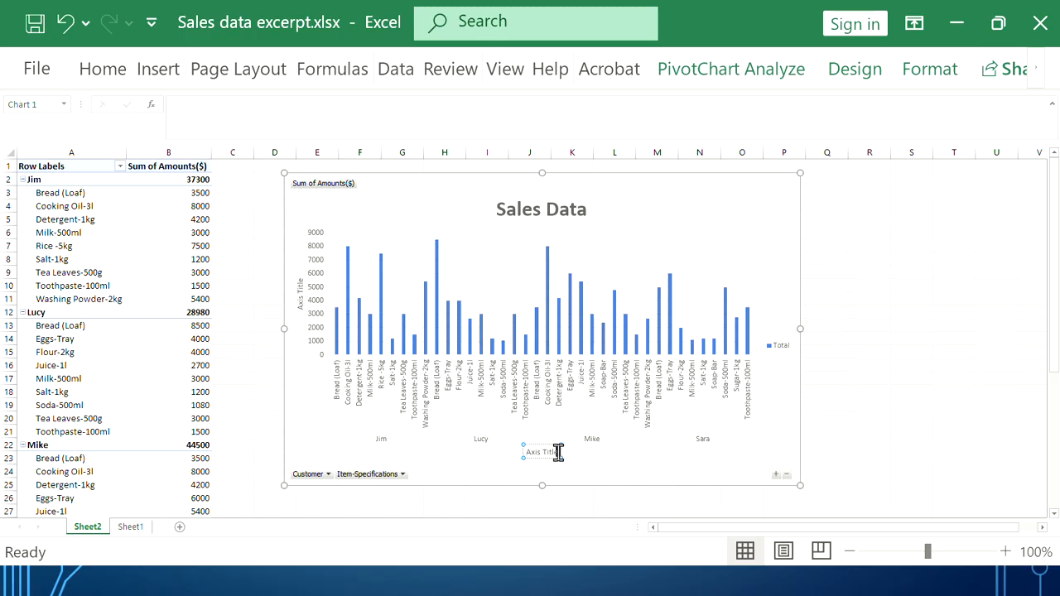
drag(558, 452, 490, 462)
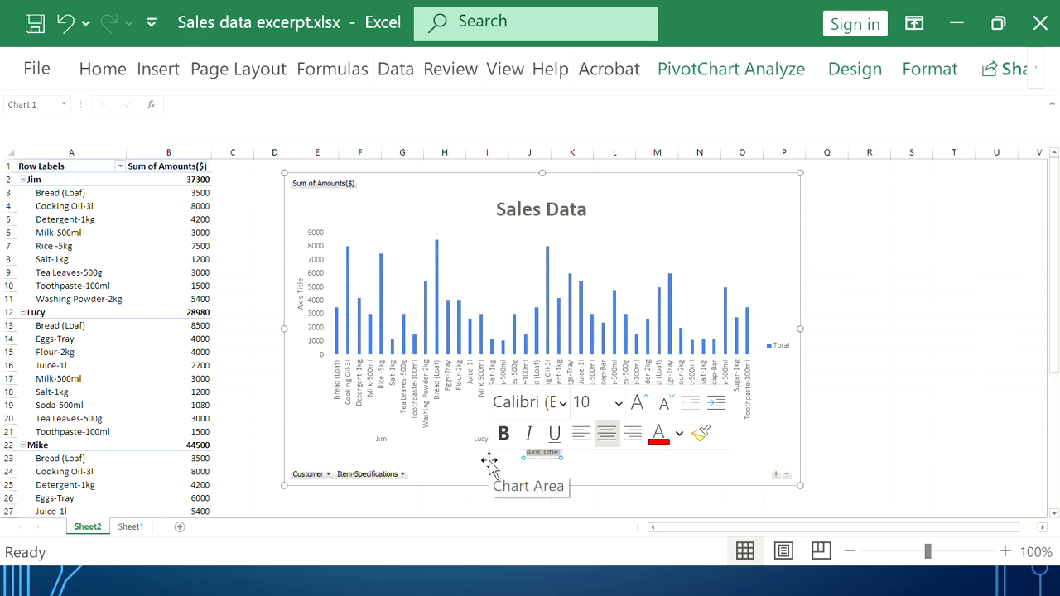
text(Customer N)
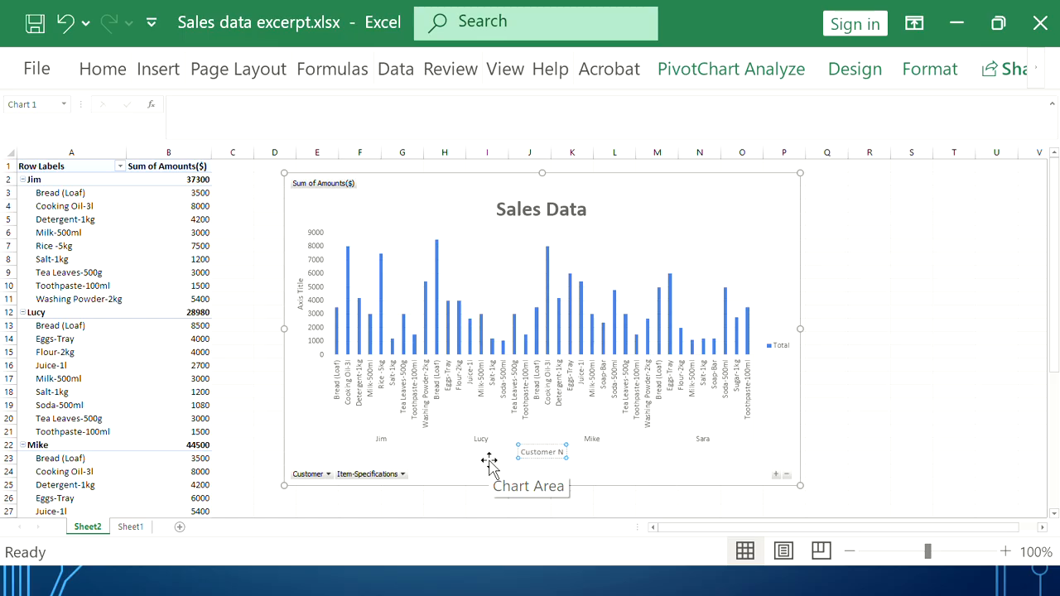
text(ames)
key(ctrl+a)
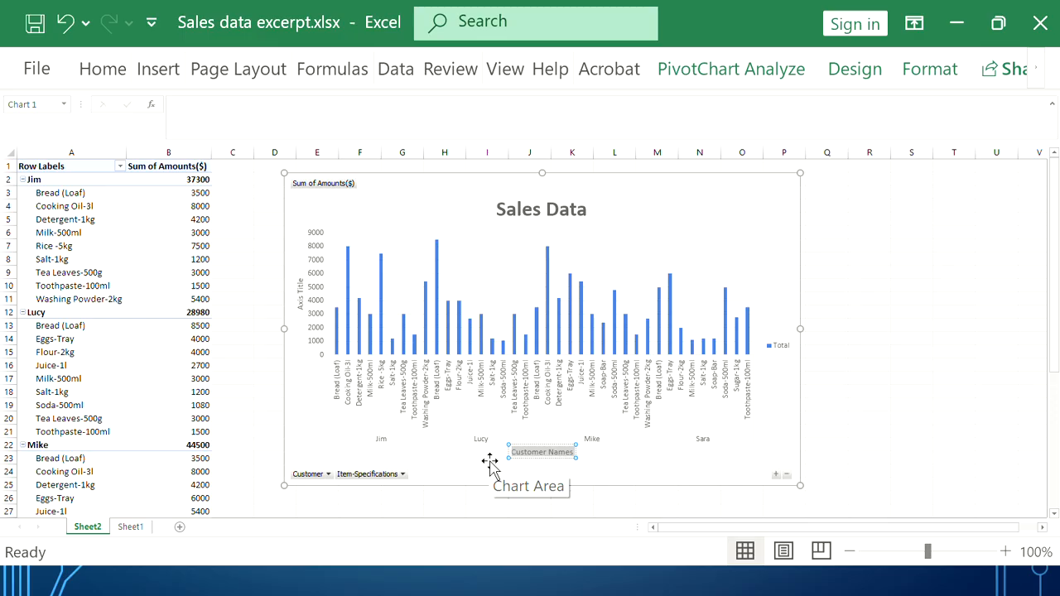
triple_click(545, 451)
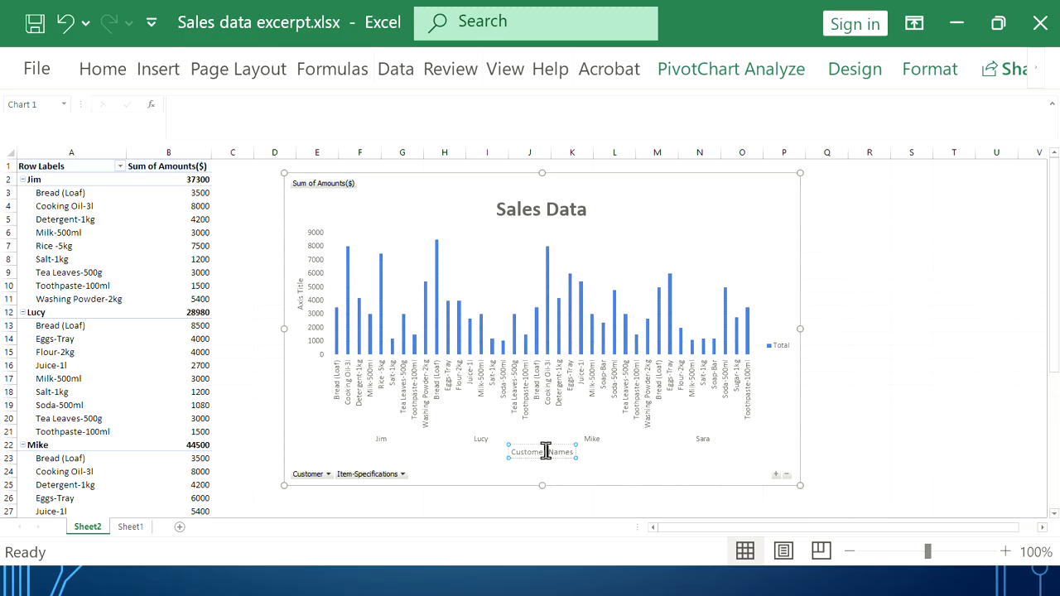
click(560, 423)
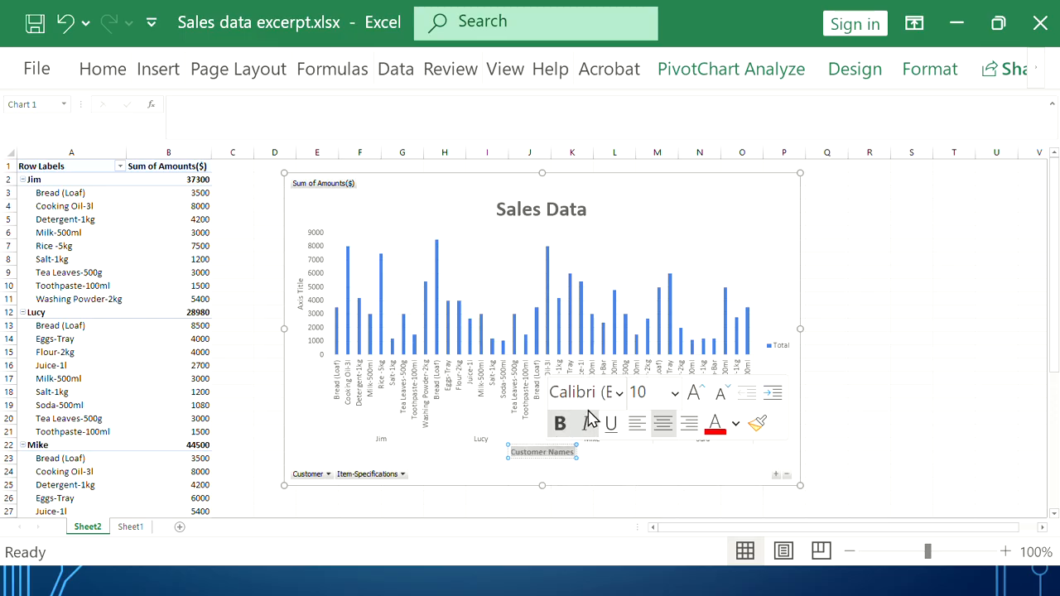
click(677, 392)
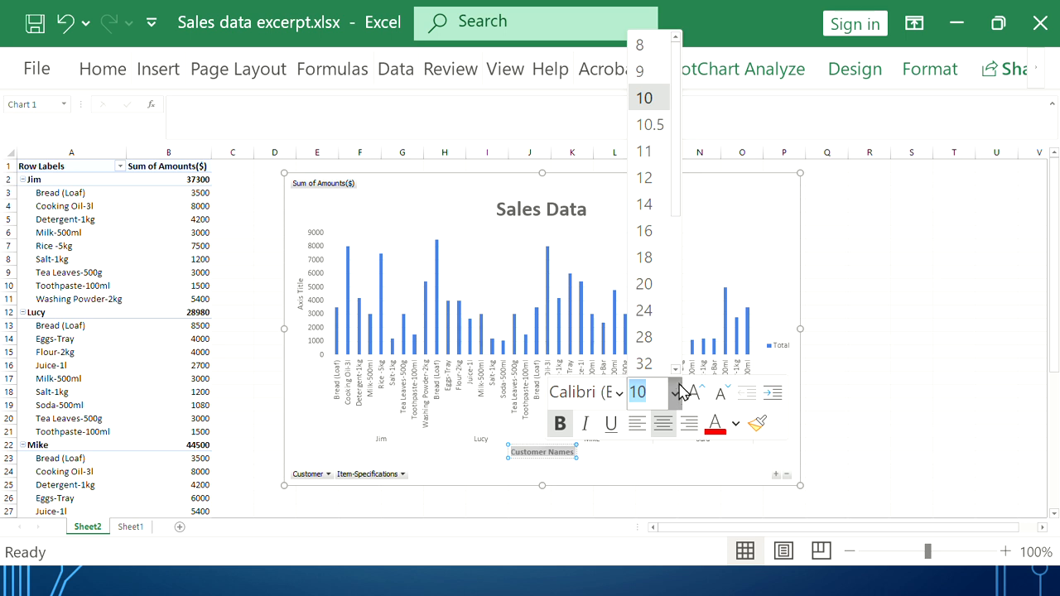
click(653, 213)
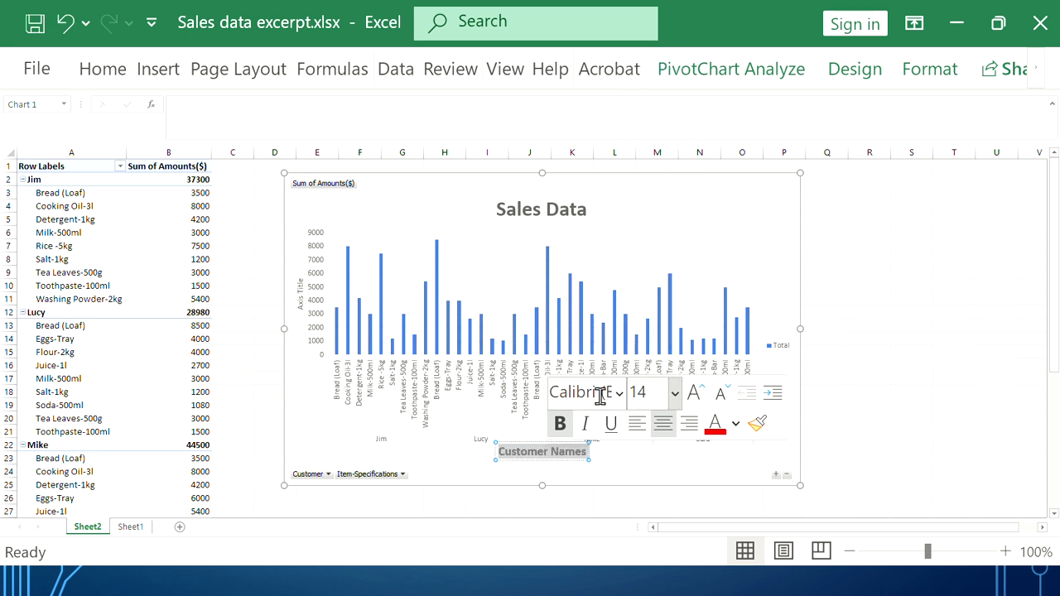
Add a title to the chart's vertical axis
click(644, 464)
click(828, 197)
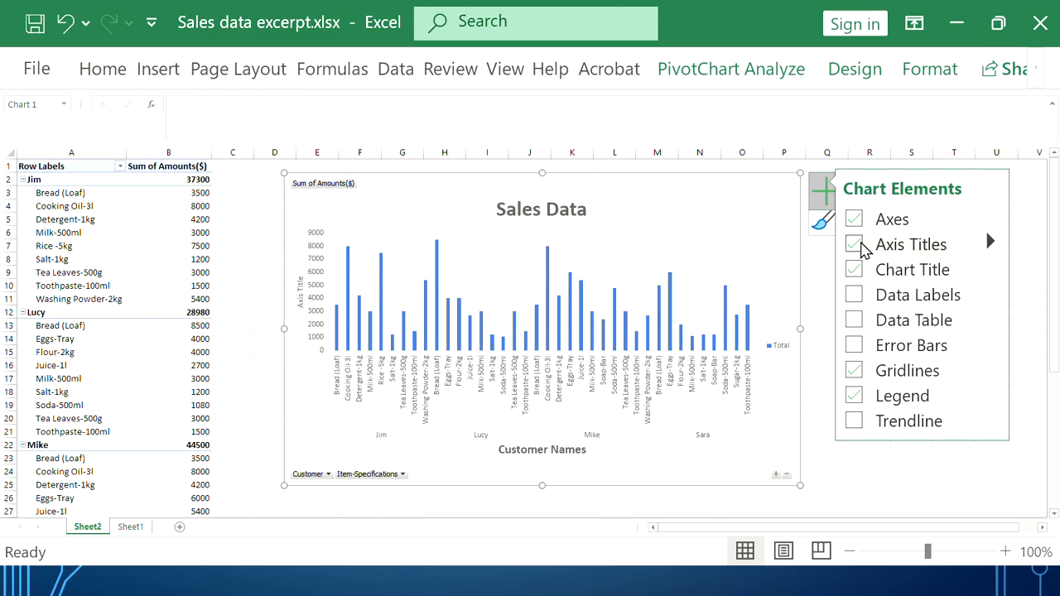
click(991, 241)
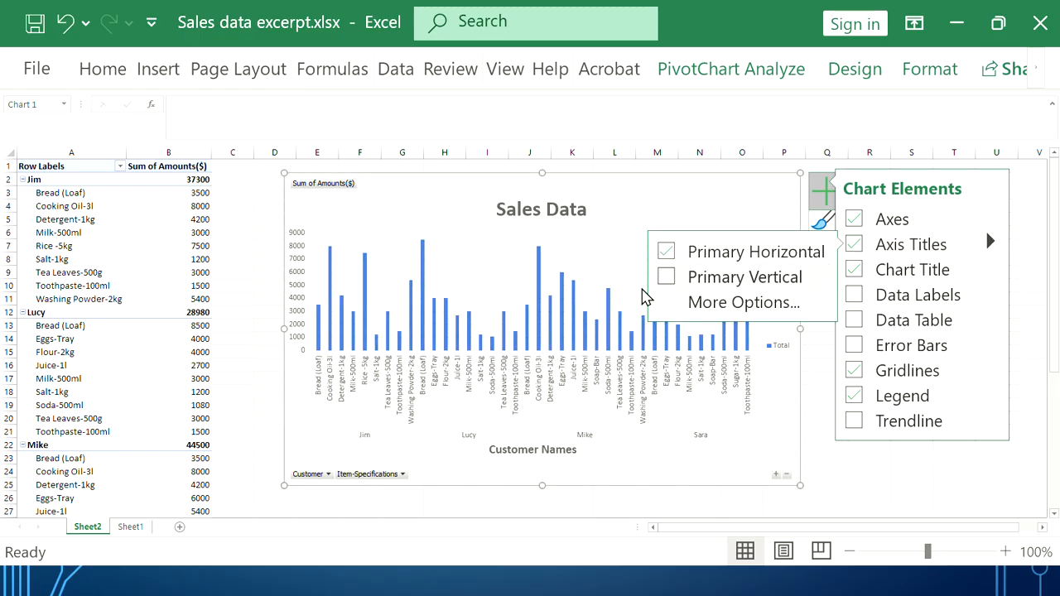
click(668, 277)
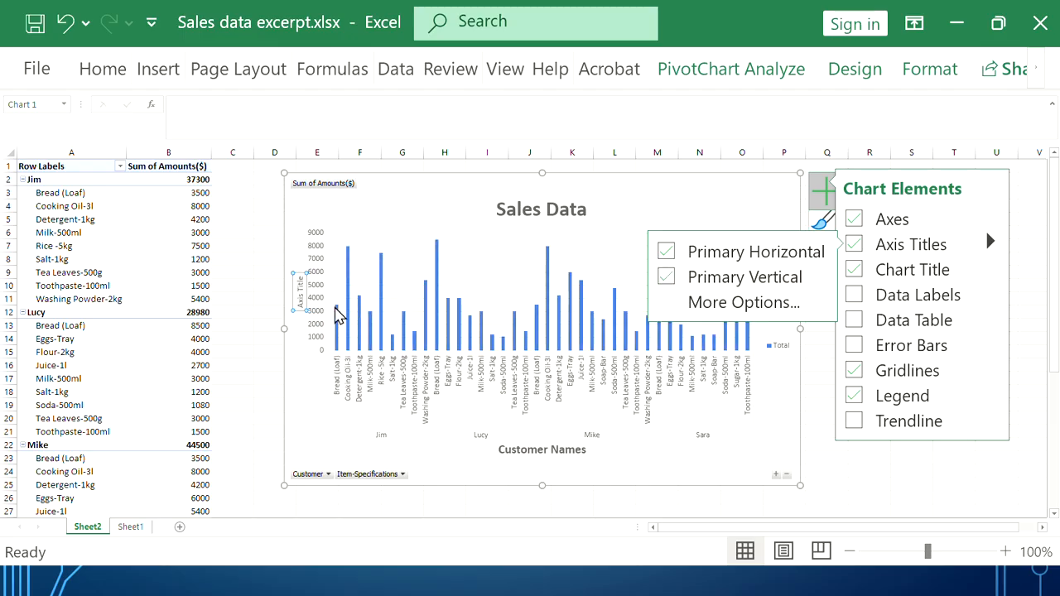
Name the vertical axis title 'Amounts' and size it 14 pt
click(303, 292)
triple_click(303, 293)
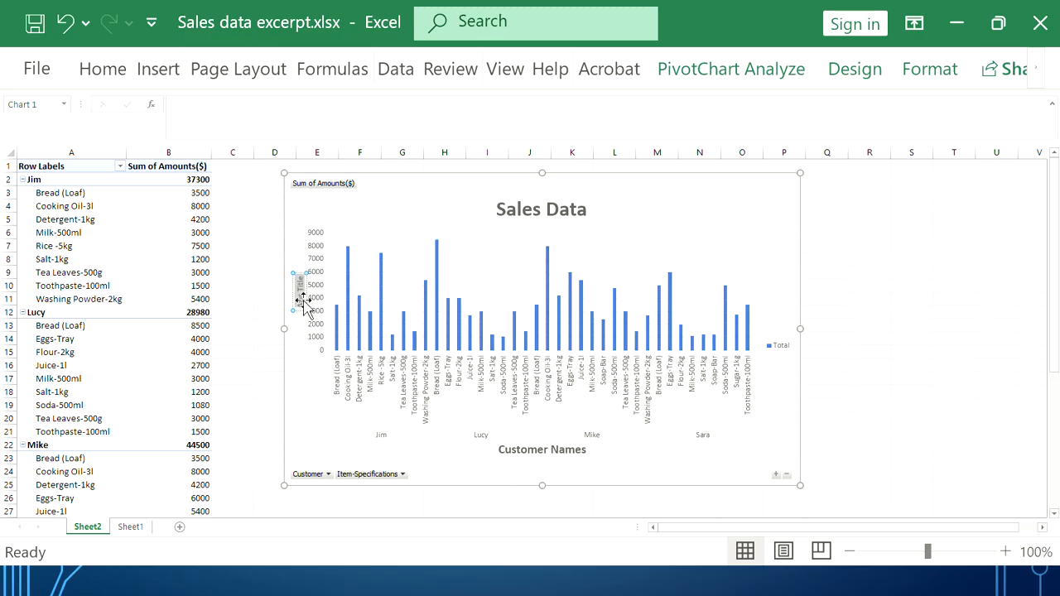
text(Amounts)
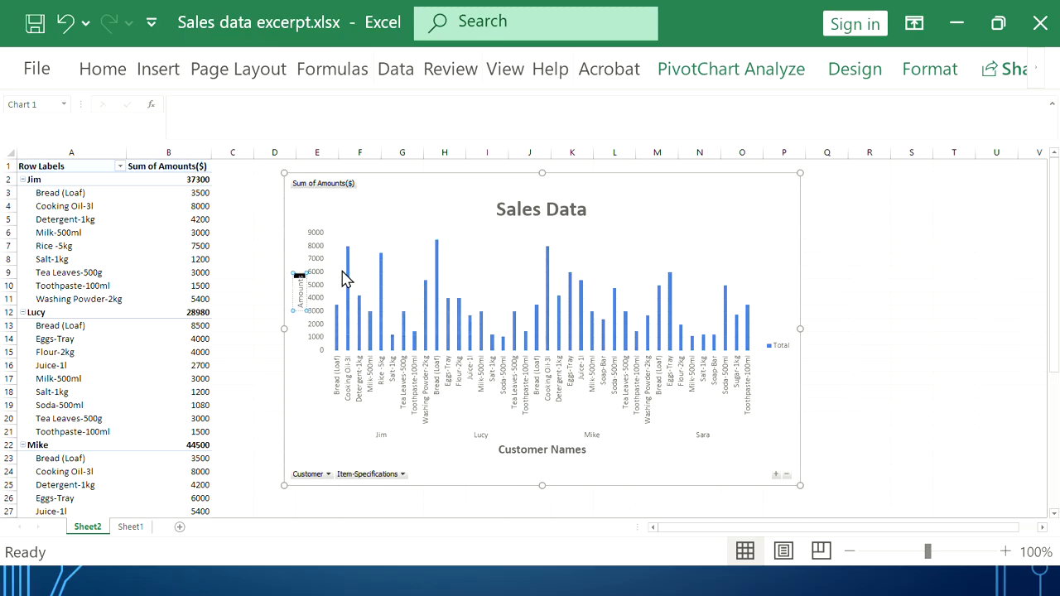
double_click(300, 286)
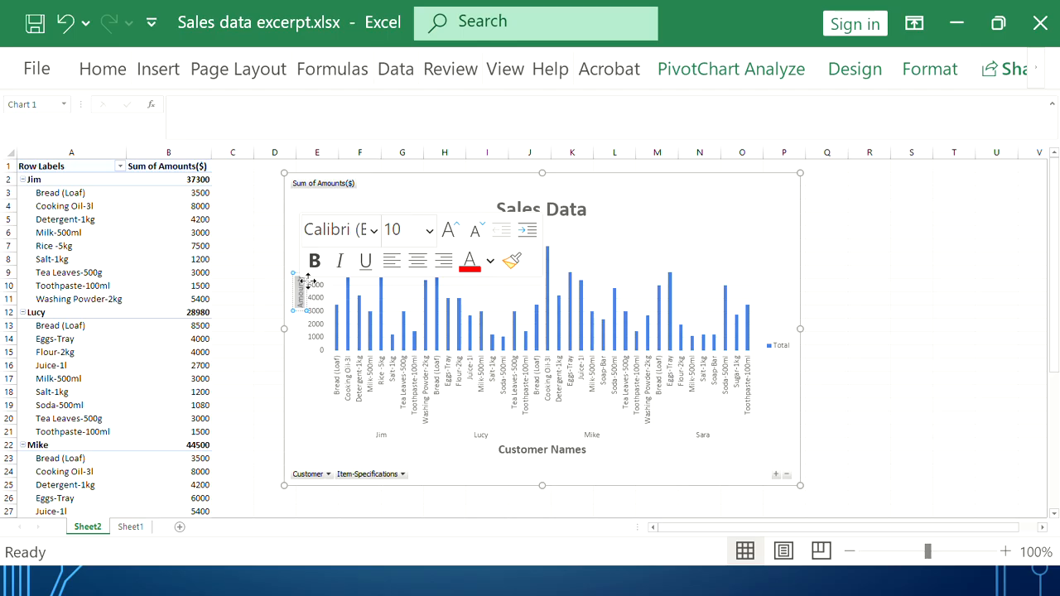
click(429, 232)
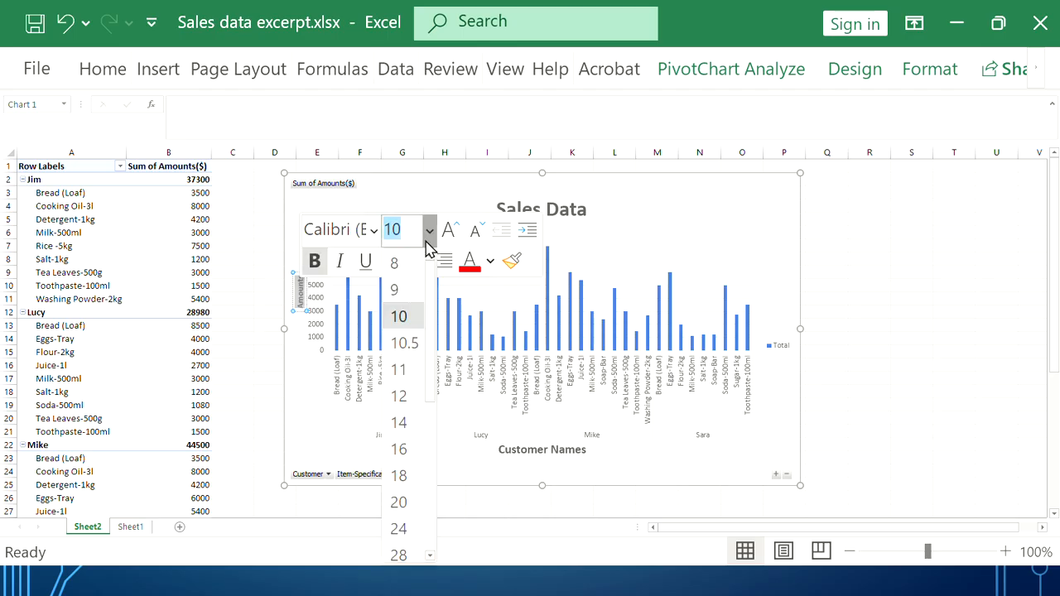
click(399, 423)
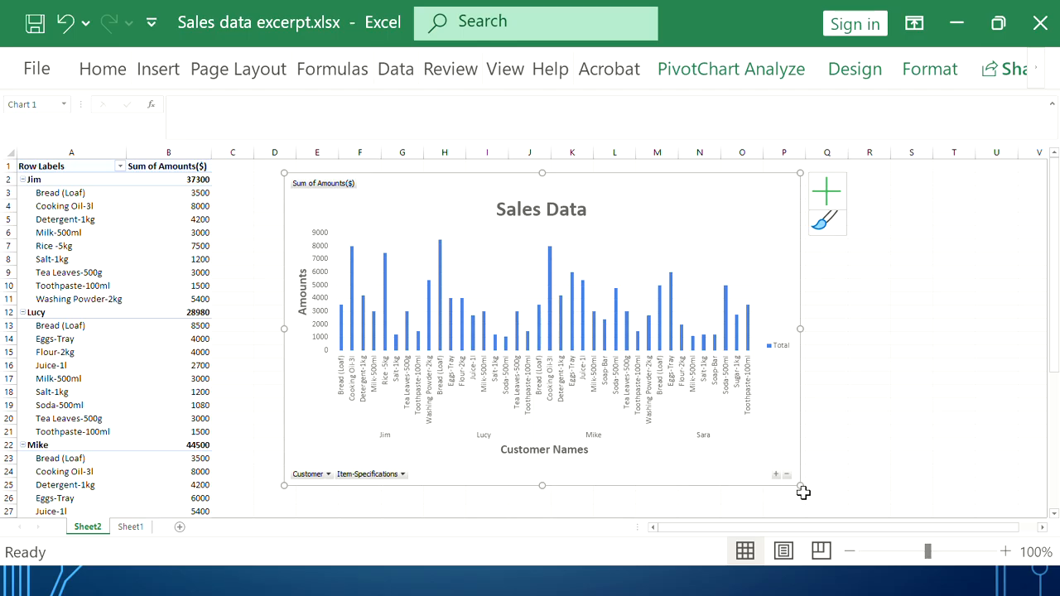
Stretch the Sales Data chart wider and taller to spread out its bars
drag(801, 489, 884, 509)
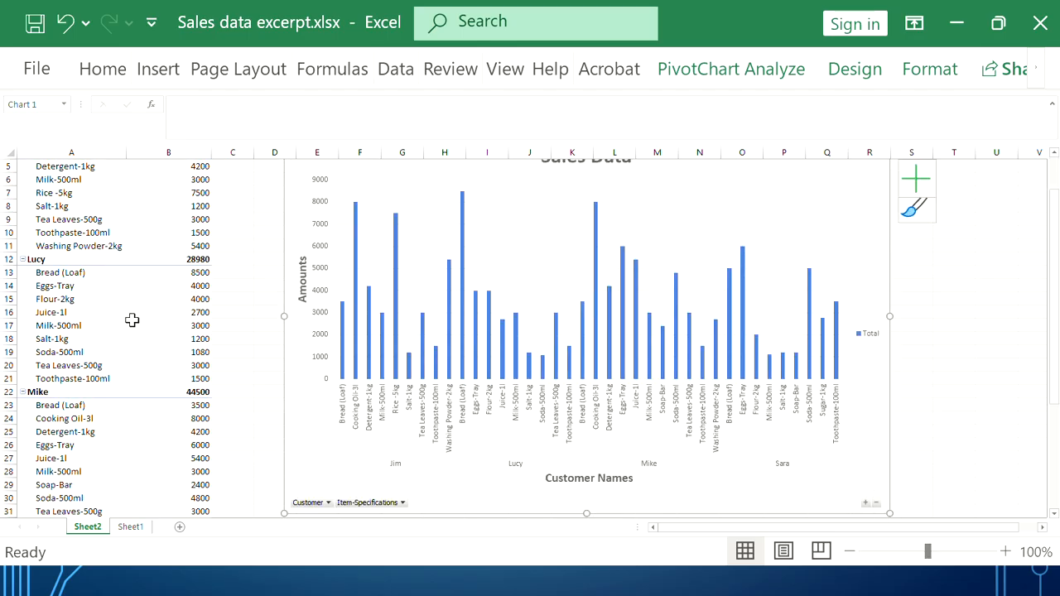
scroll(132, 318, up, 2)
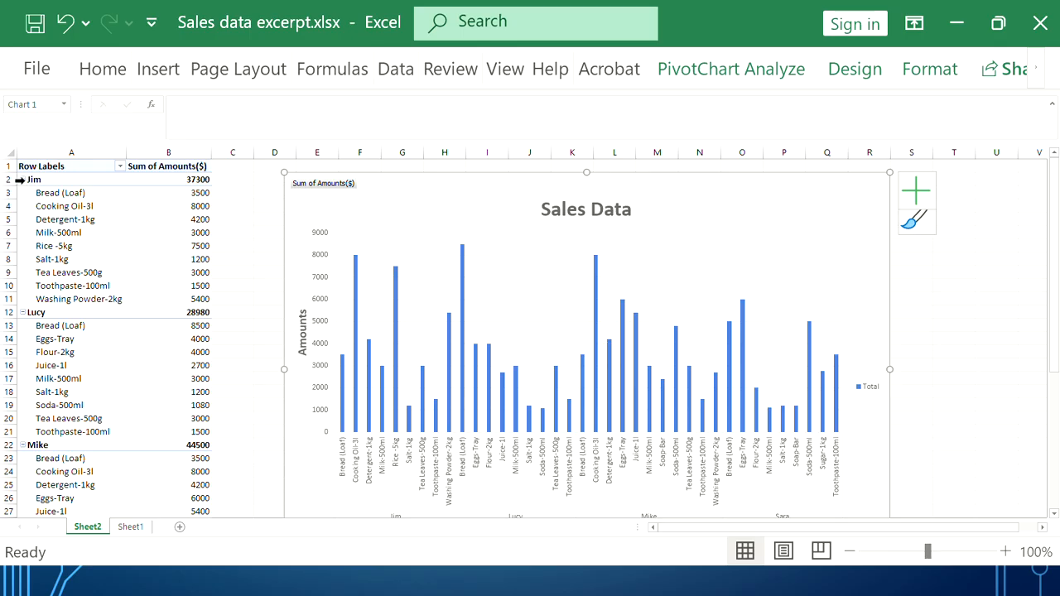
click(22, 179)
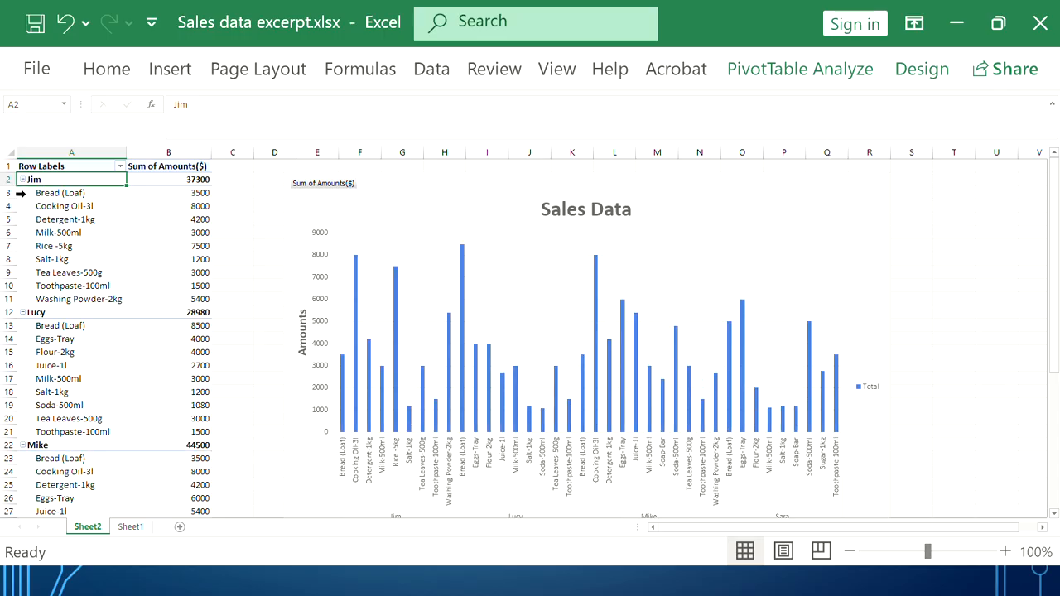
click(22, 180)
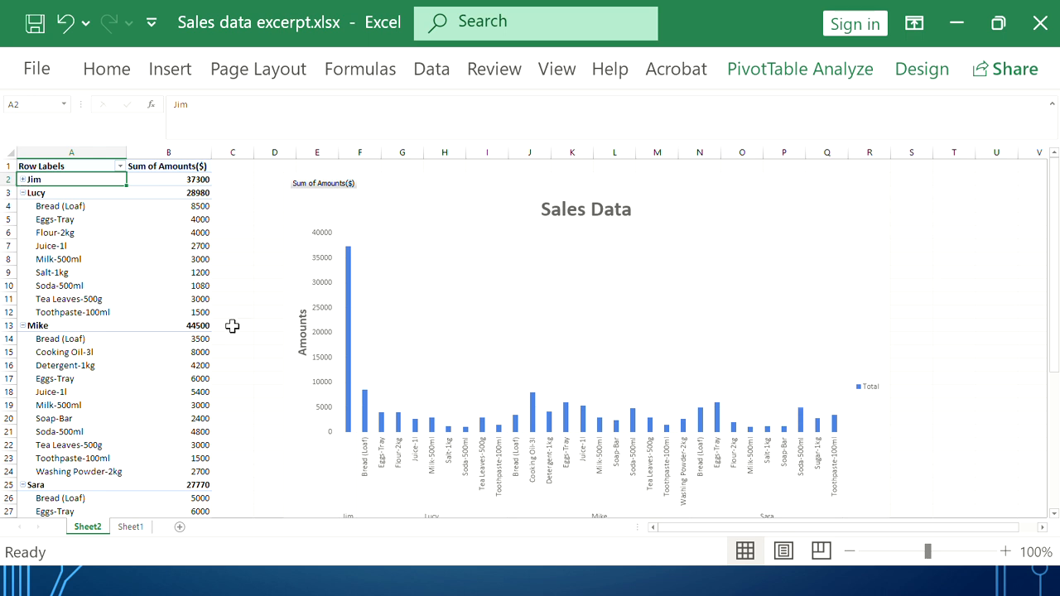
mouse_move(349, 346)
click(20, 179)
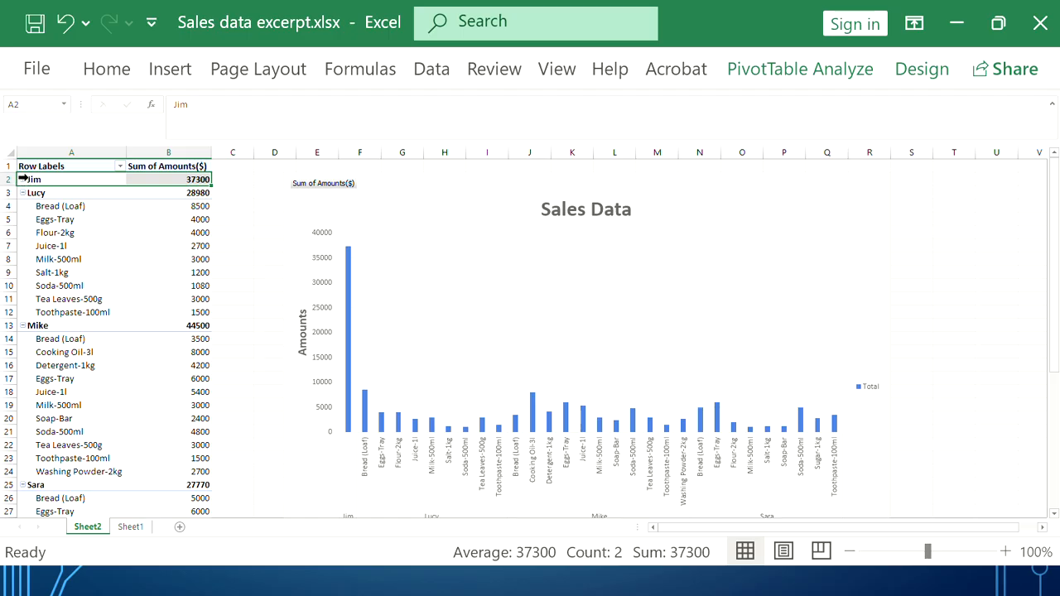
click(22, 180)
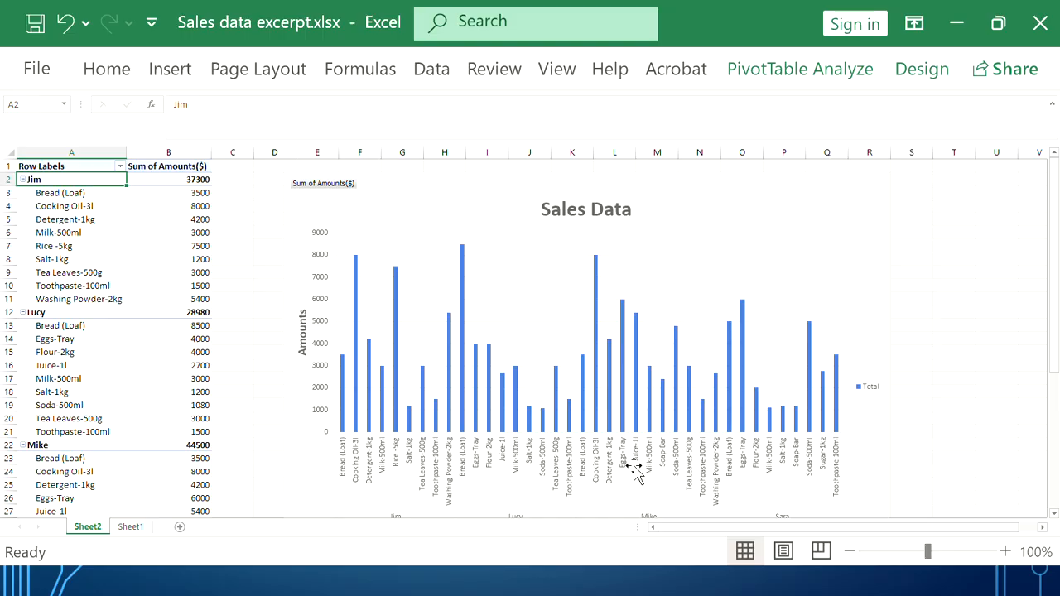
scroll(632, 464, down, 3)
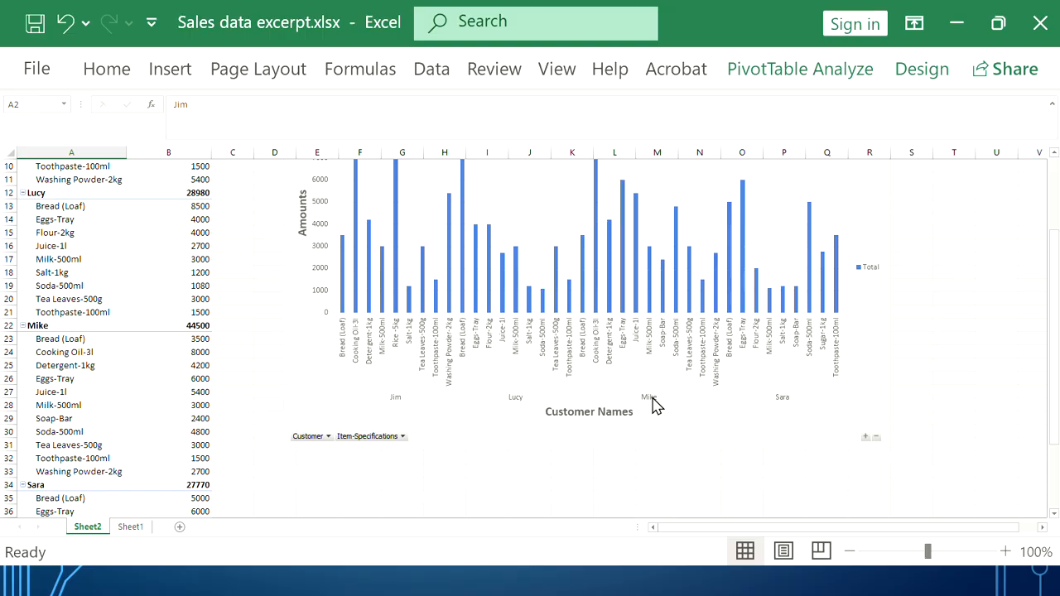
scroll(296, 343, up, 3)
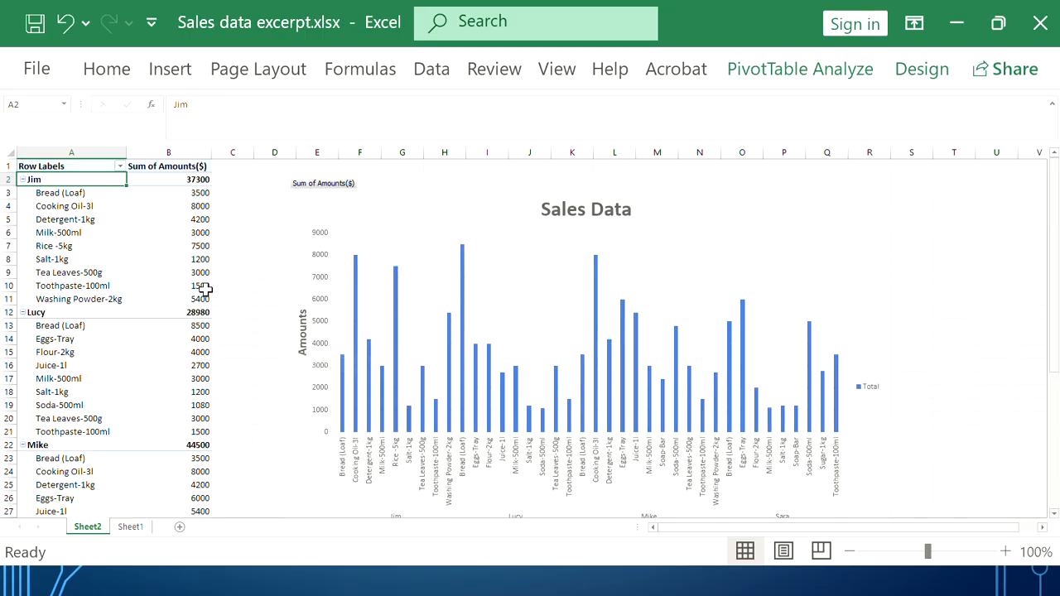
Collapse each of the four customer groups in the pivot table to its subtotal row
click(23, 180)
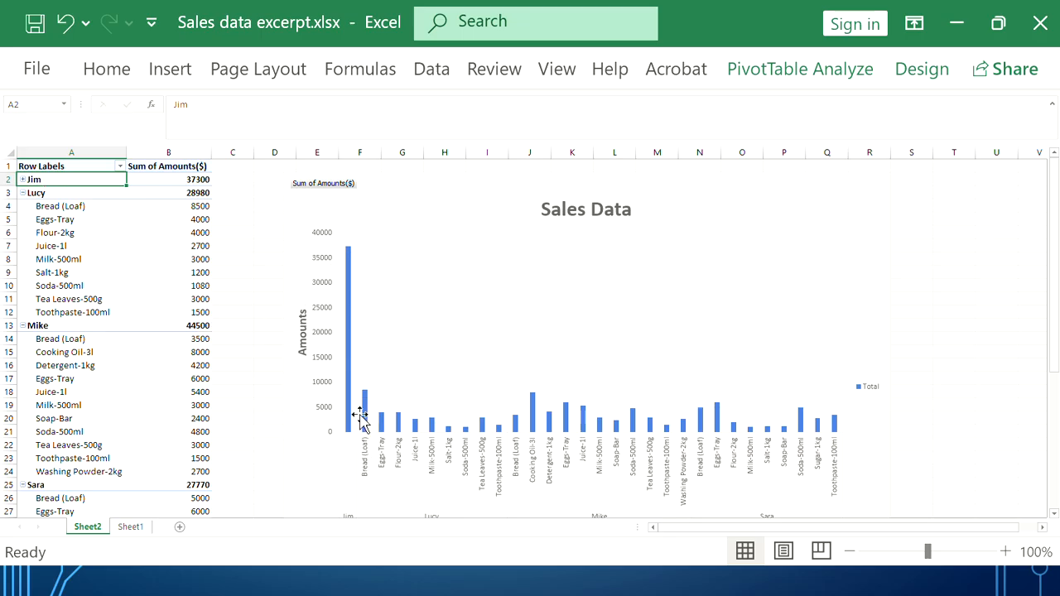
mouse_move(201, 180)
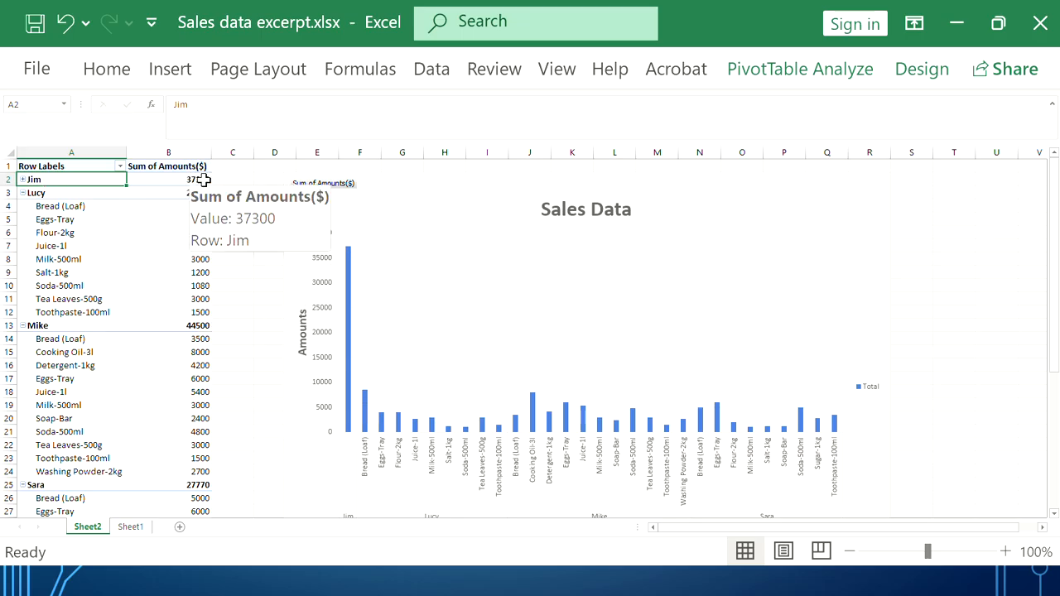
click(22, 193)
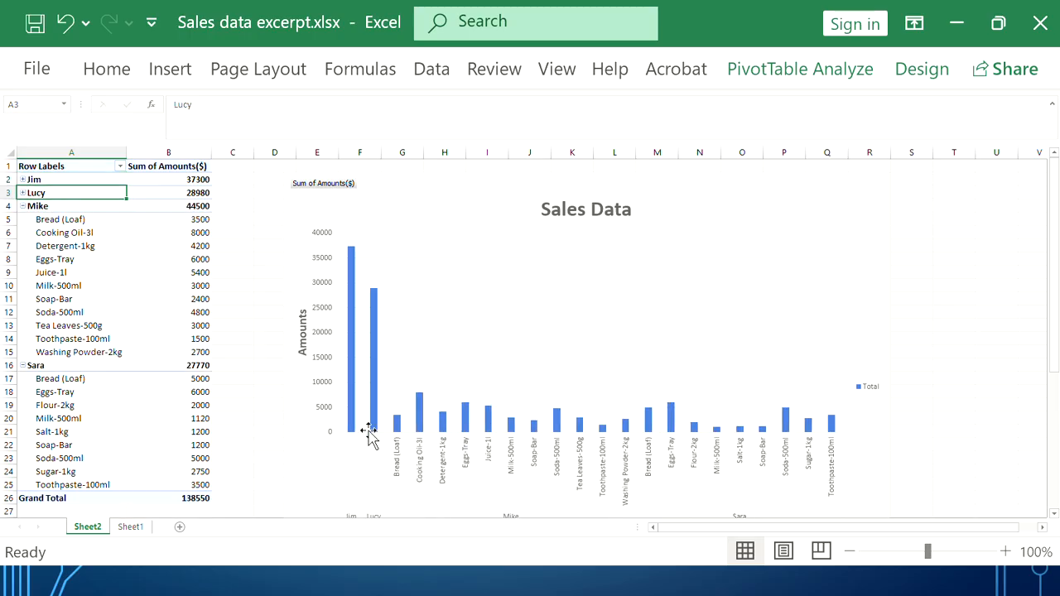
scroll(370, 439, down, 2)
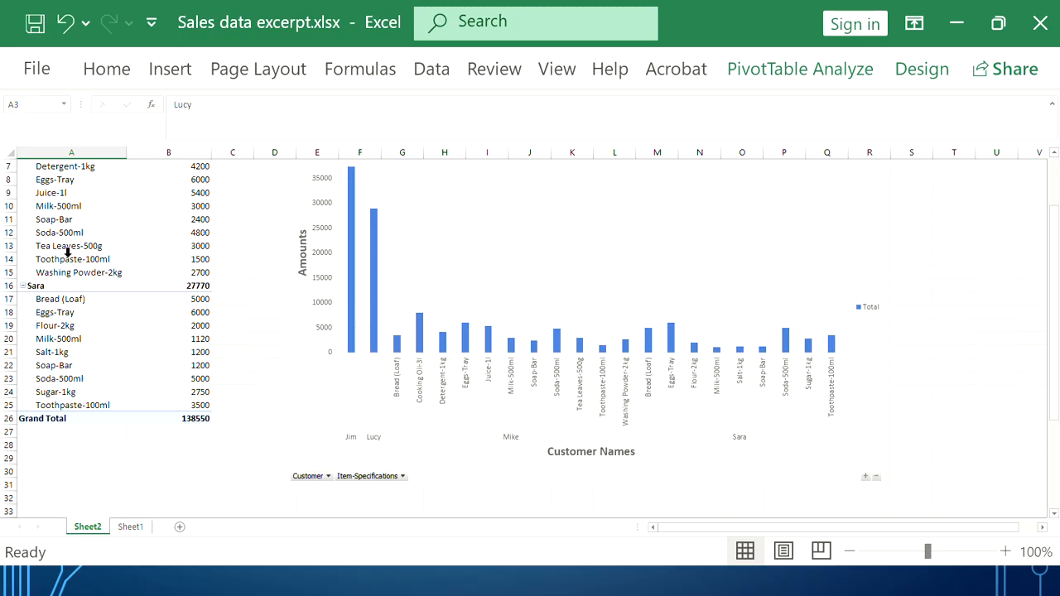
scroll(68, 252, up, 1)
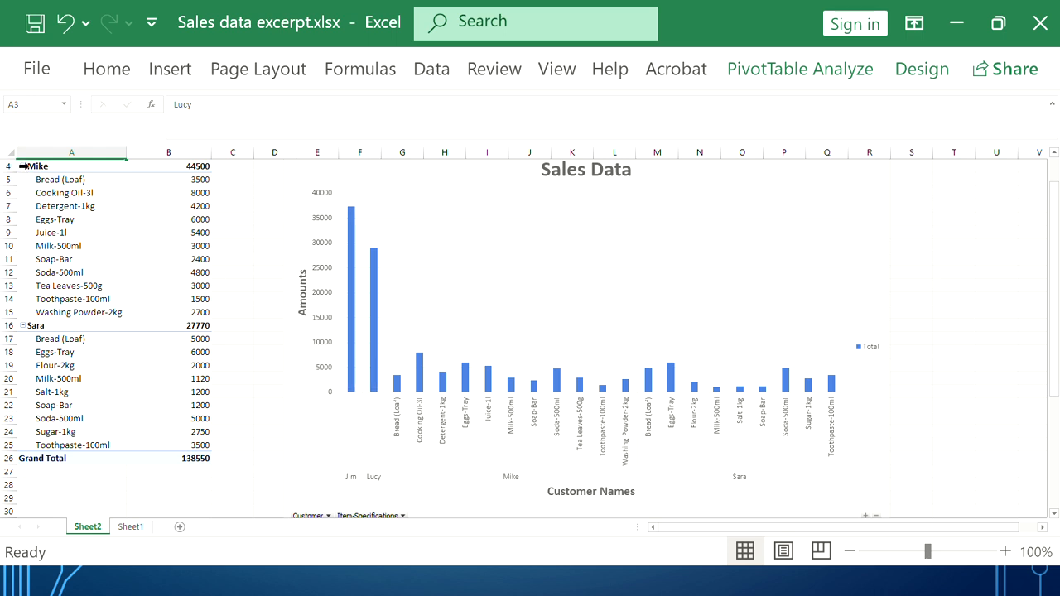
click(23, 165)
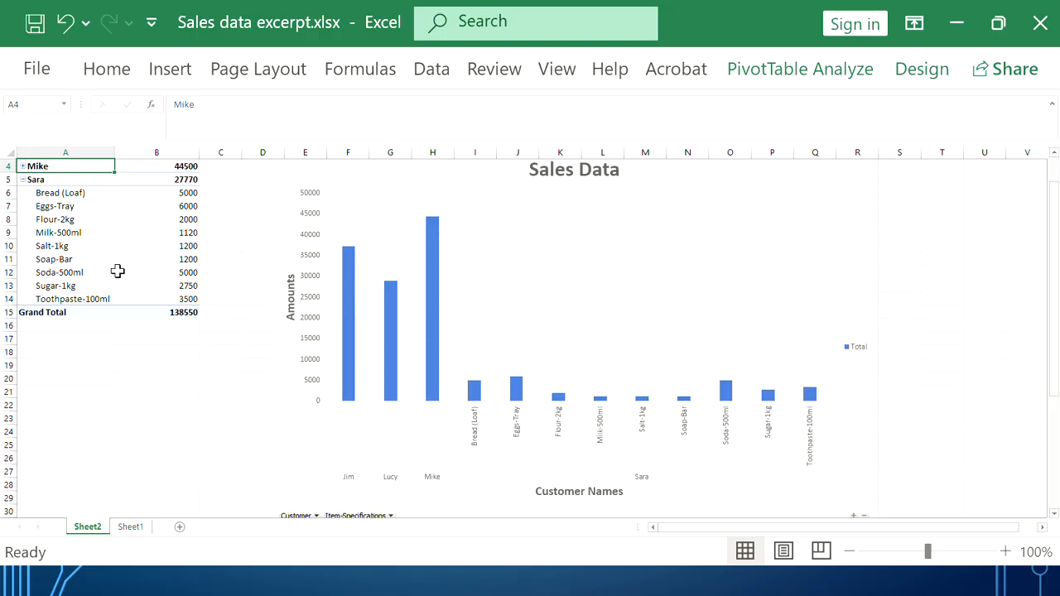
scroll(157, 199, up, 1)
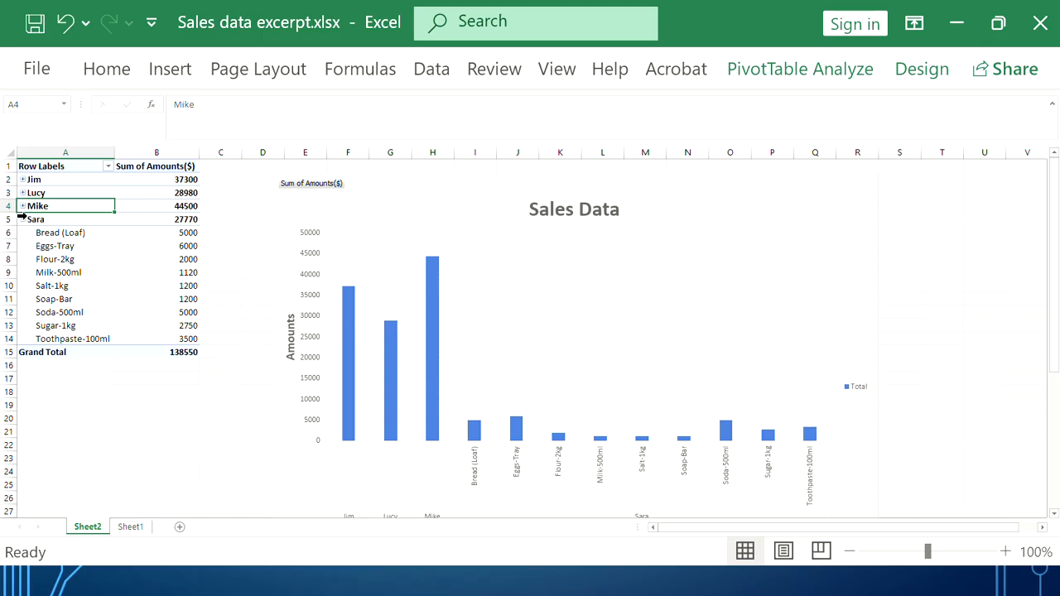
click(21, 216)
click(22, 219)
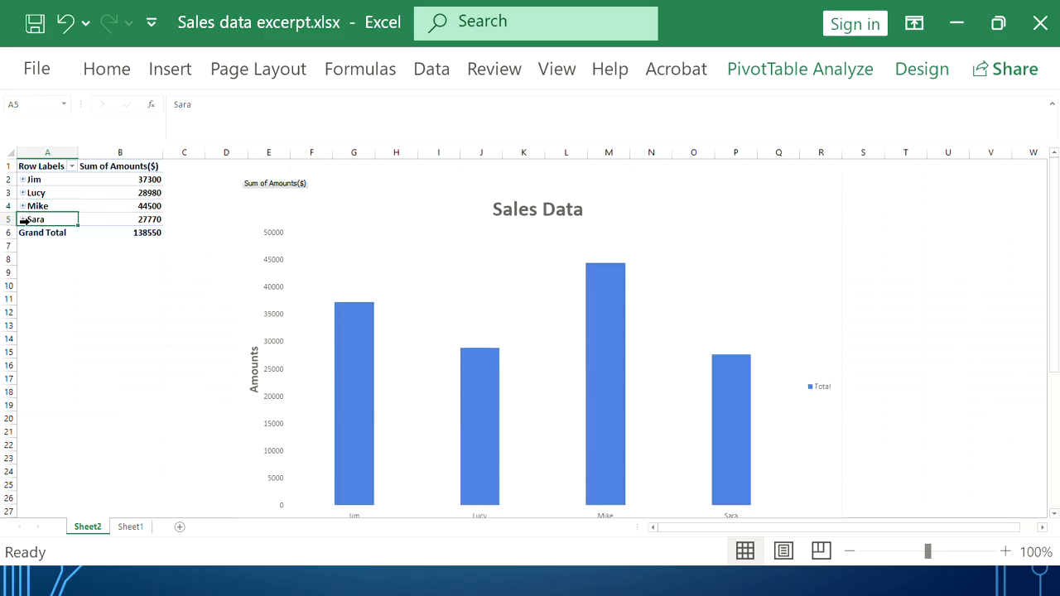
scroll(450, 378, down, 2)
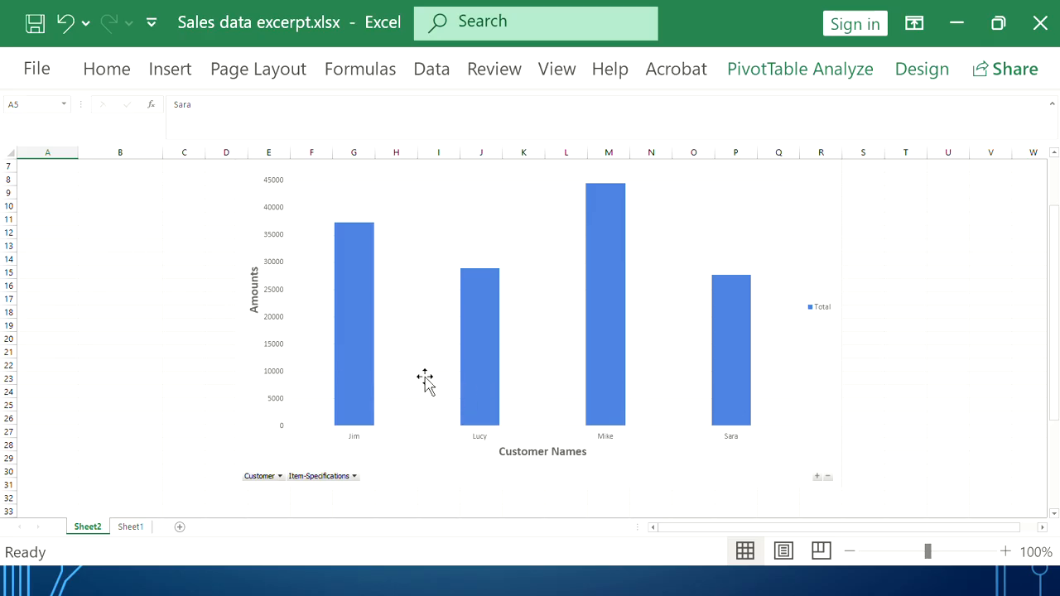
scroll(724, 399, up, 1)
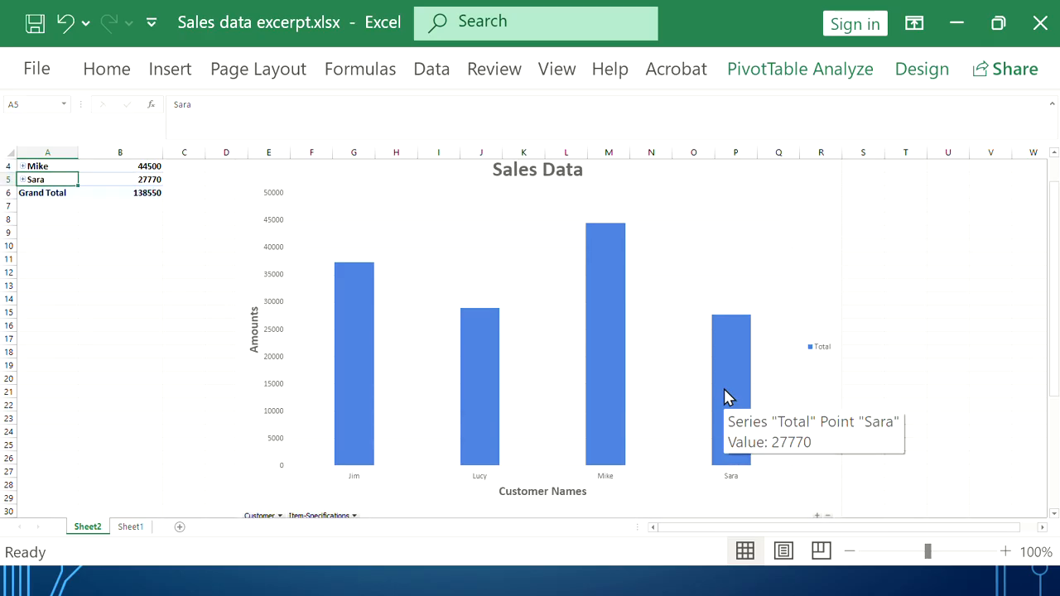
scroll(724, 399, down, 1)
Shrink the Sales Data chart narrower and expand the second customer's items in the pivot table
click(873, 500)
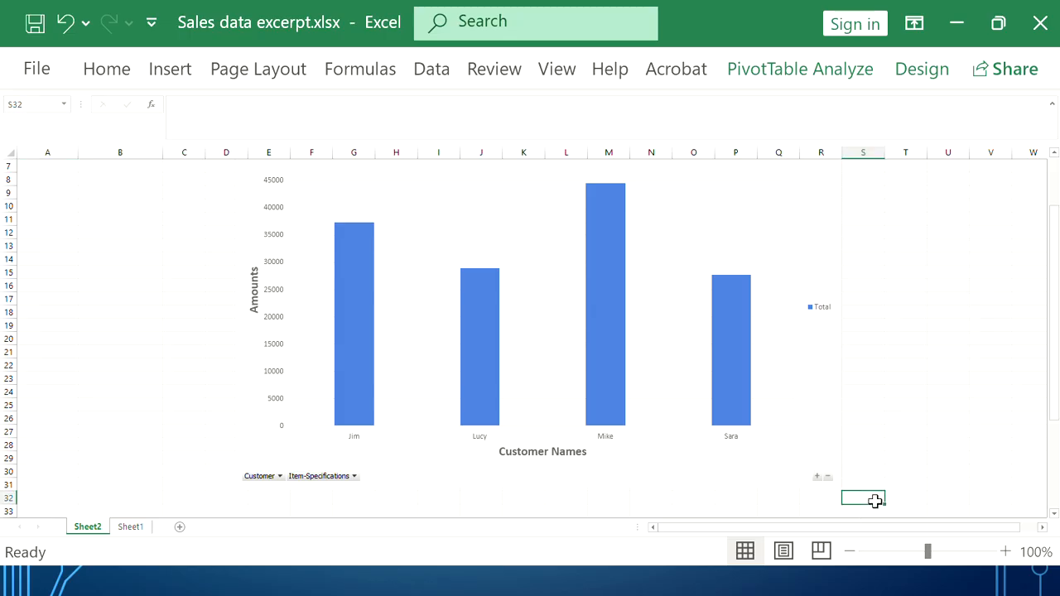
click(828, 465)
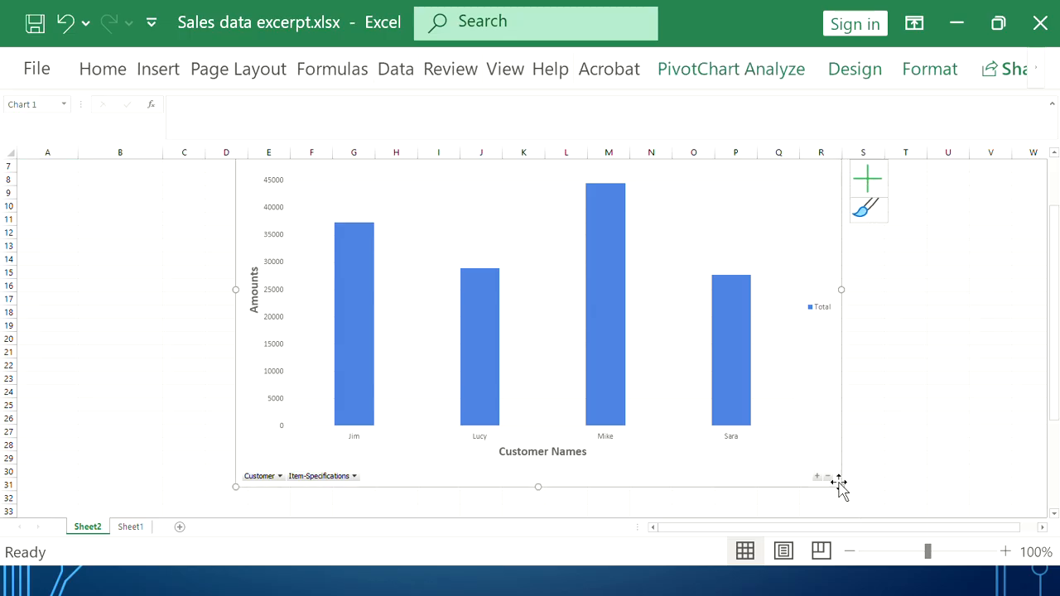
drag(839, 487, 791, 449)
scroll(464, 364, up, 2)
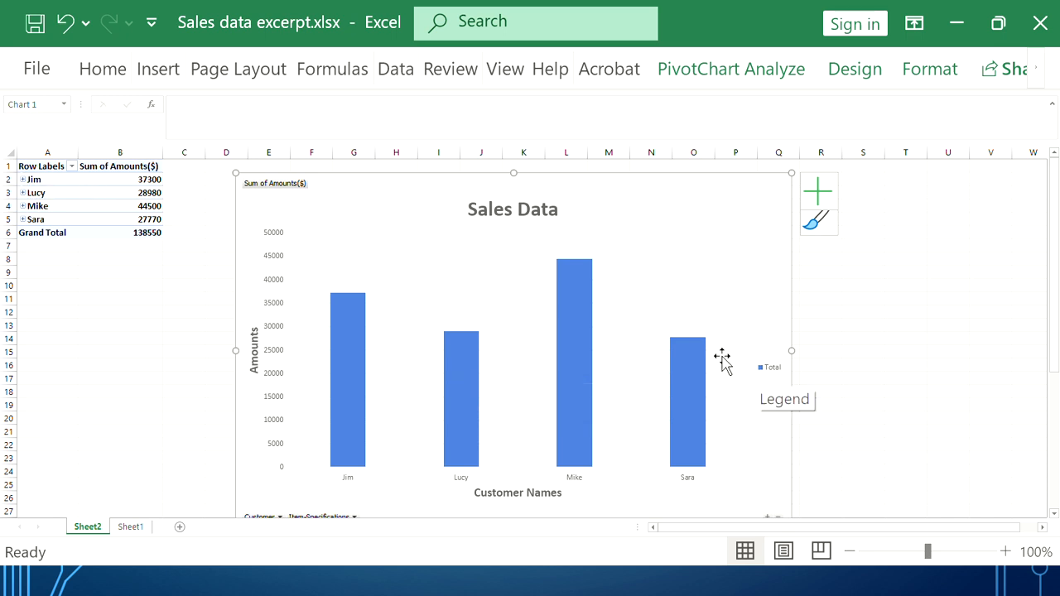
click(18, 193)
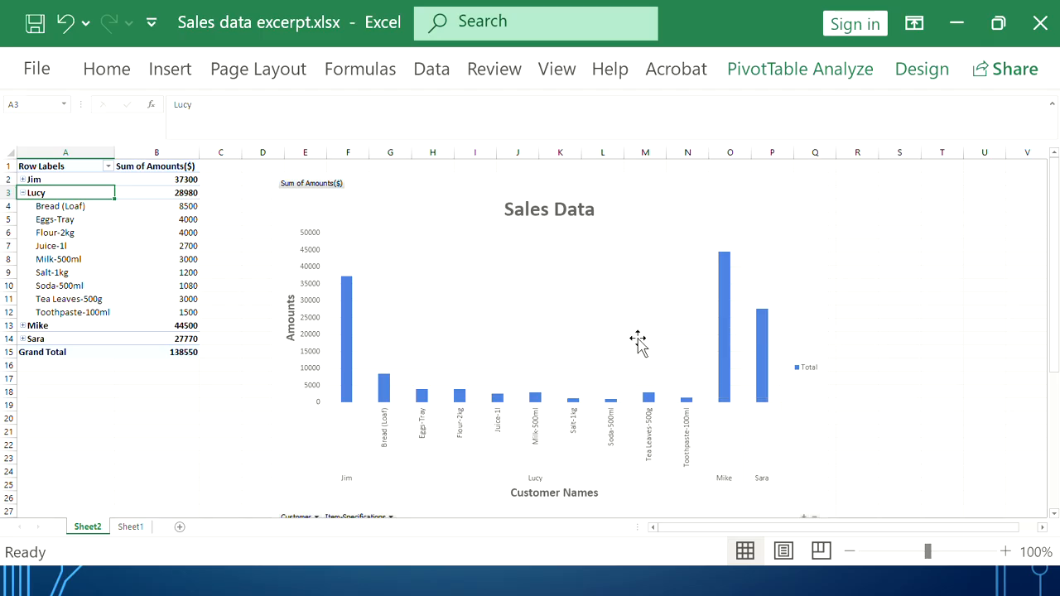
Collapse Lucy's customer group, then open the Row Labels filter and close it unchanged
click(23, 193)
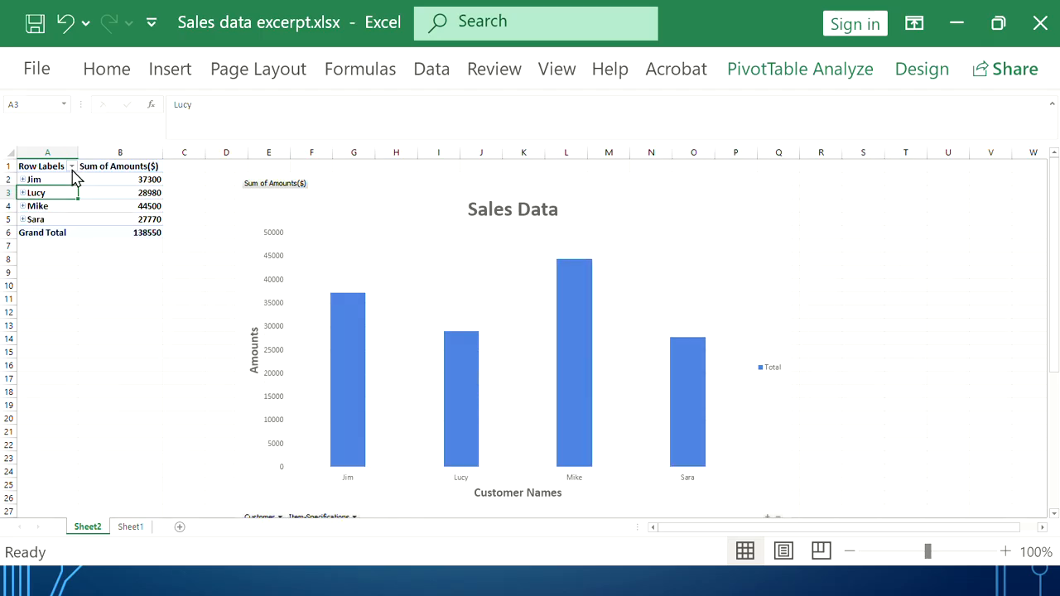
click(72, 166)
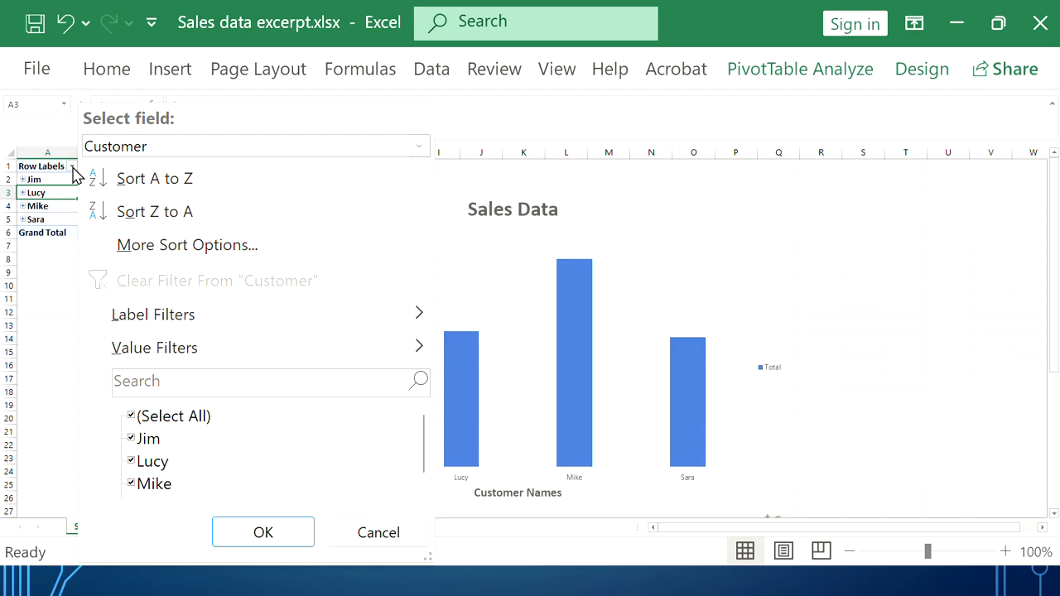
scroll(160, 460, down, 1)
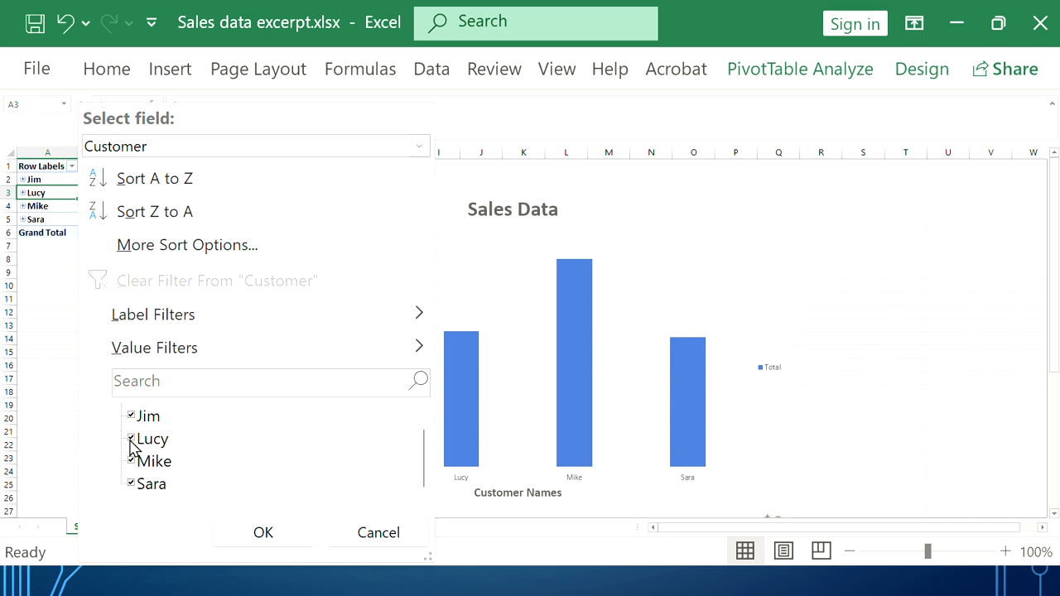
click(756, 233)
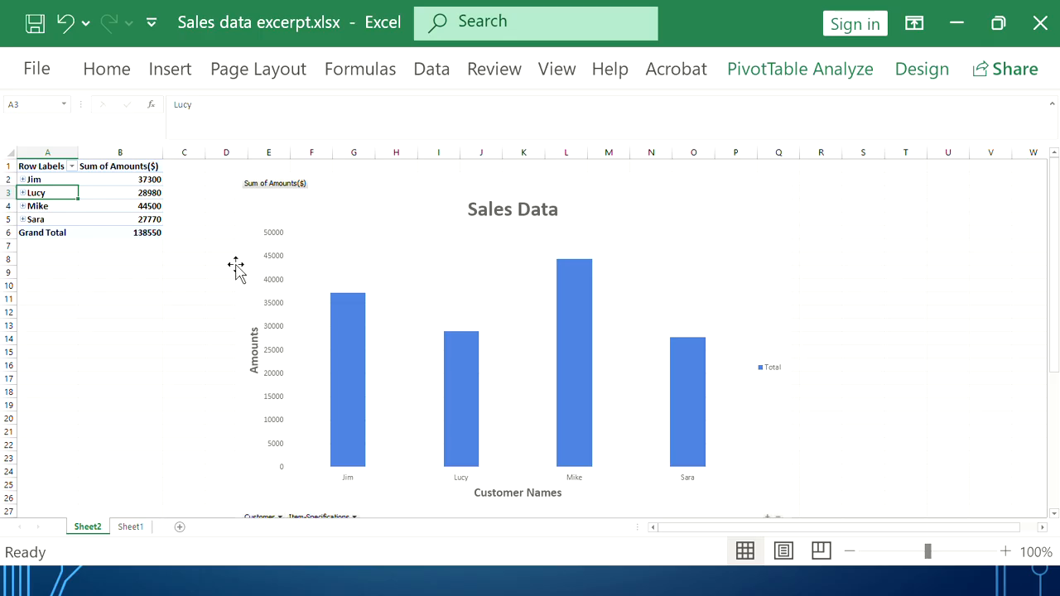
Filter the pivot rows to Mike and Sara only, unchecking Jim and Lucy (total 72270)
click(72, 167)
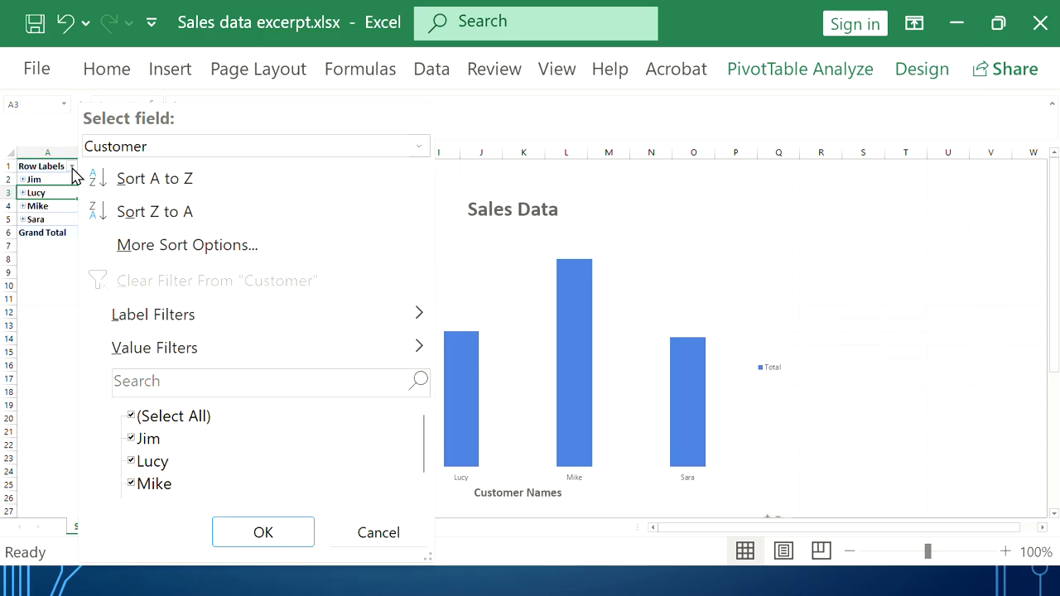
click(133, 440)
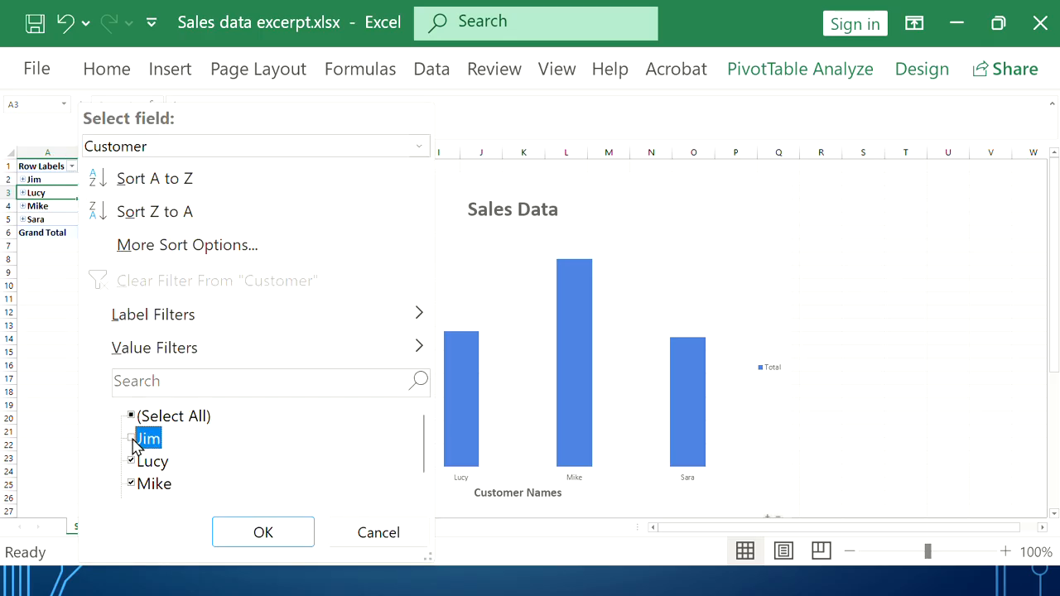
click(132, 462)
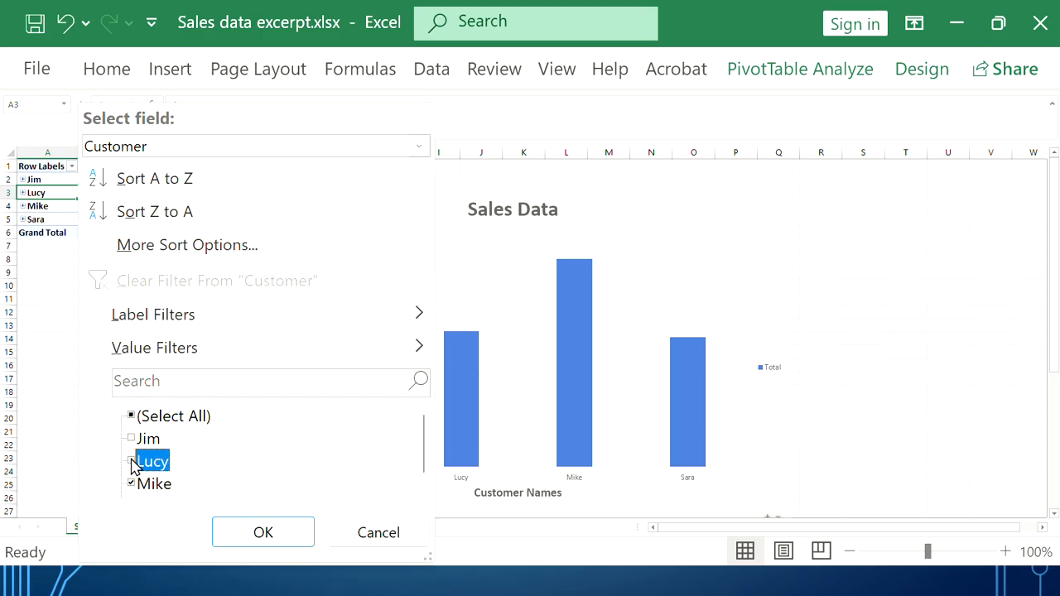
click(263, 534)
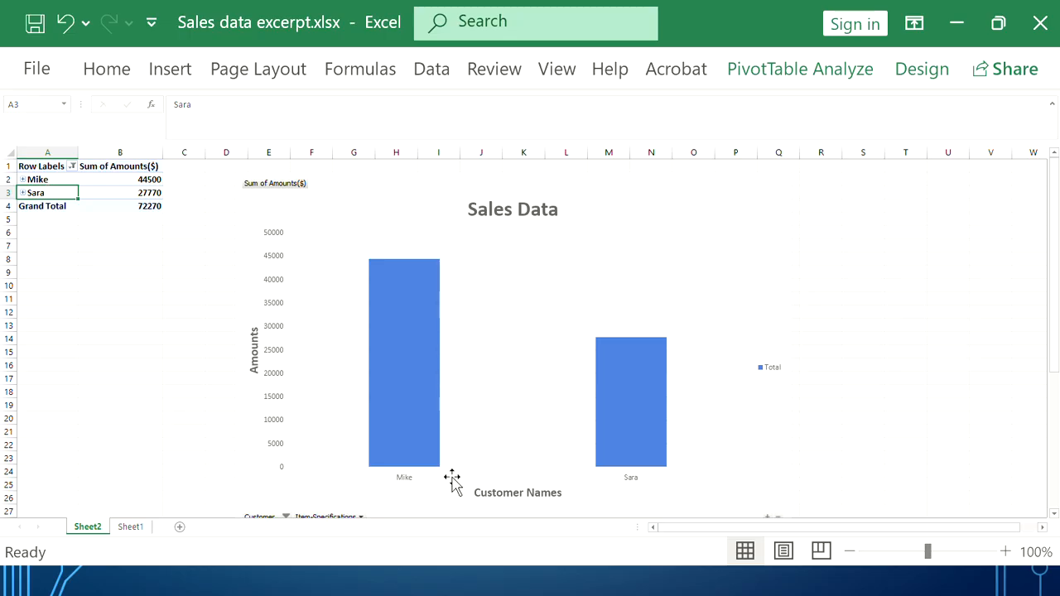
mouse_move(623, 451)
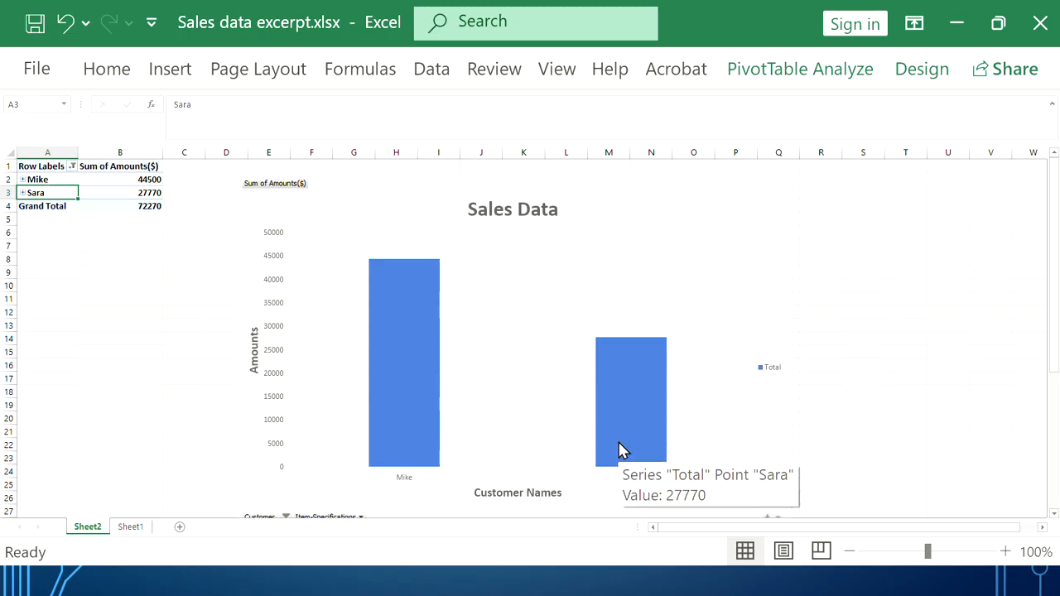
scroll(535, 414, down, 3)
scroll(535, 414, up, 3)
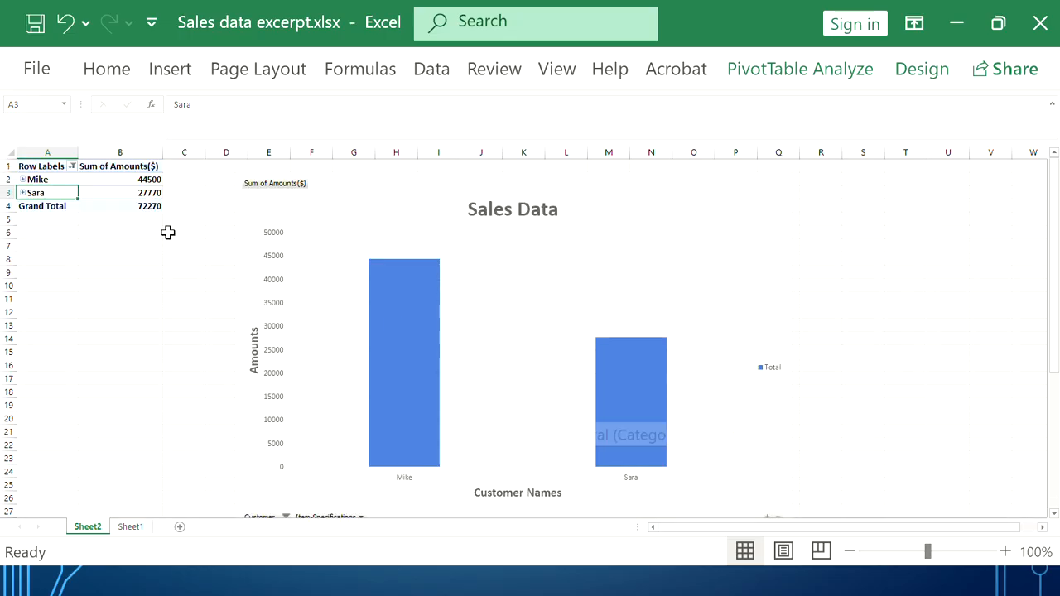
Re-include Jim and Lucy in the Row Labels filter so all four customers show (138550)
click(69, 170)
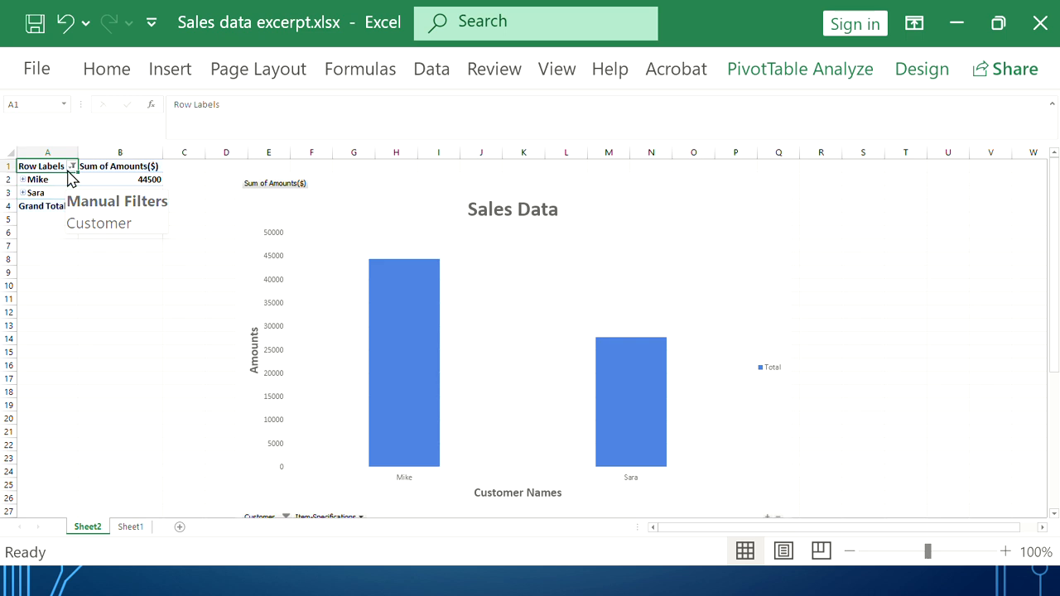
click(73, 166)
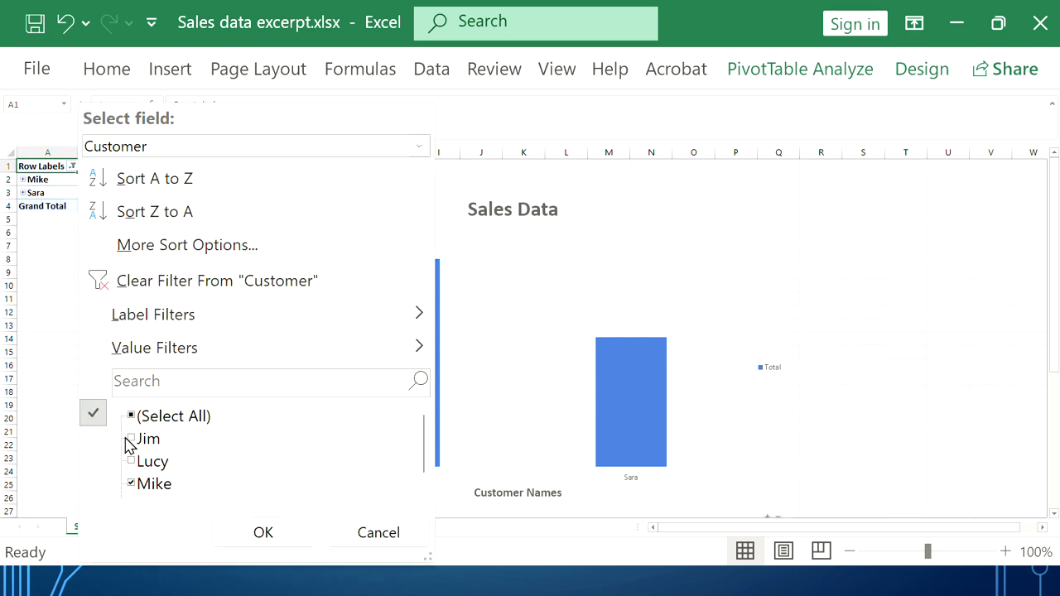
click(130, 439)
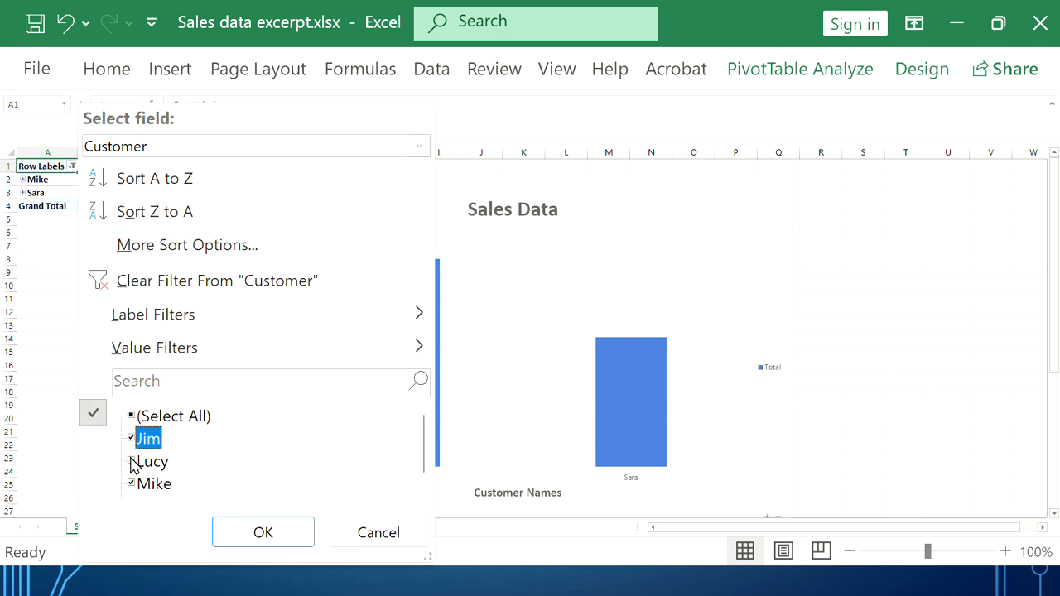
click(131, 461)
click(269, 534)
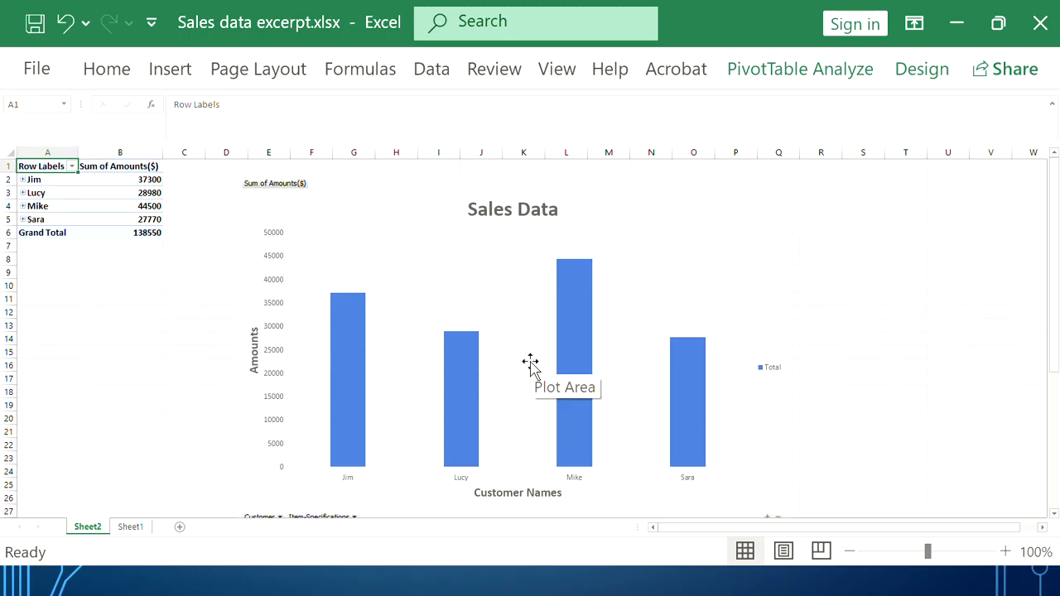
Go to the File backstage Home page listing recent workbooks
click(55, 72)
click(39, 59)
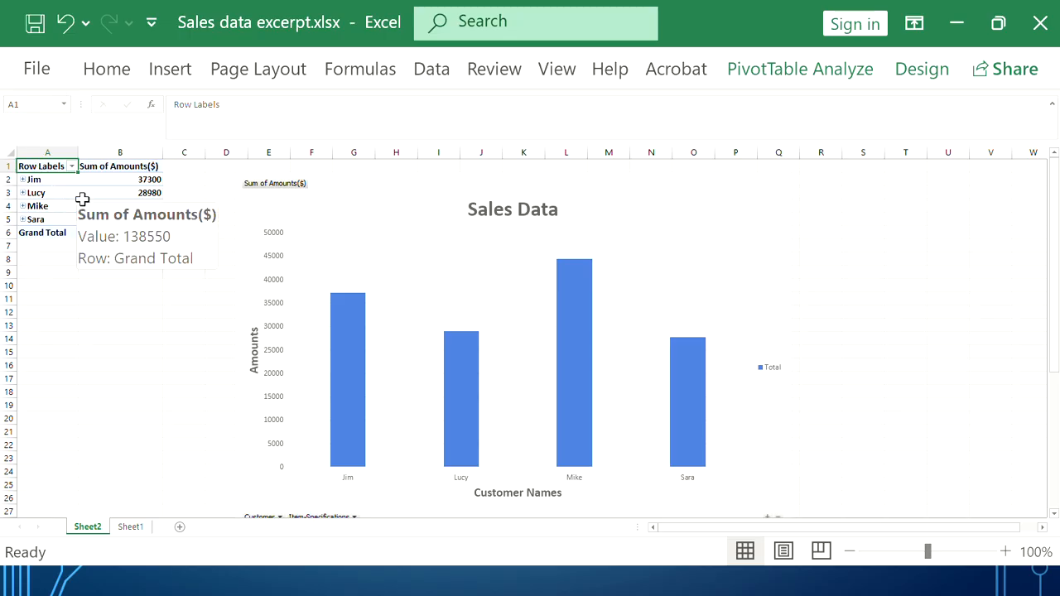
click(26, 75)
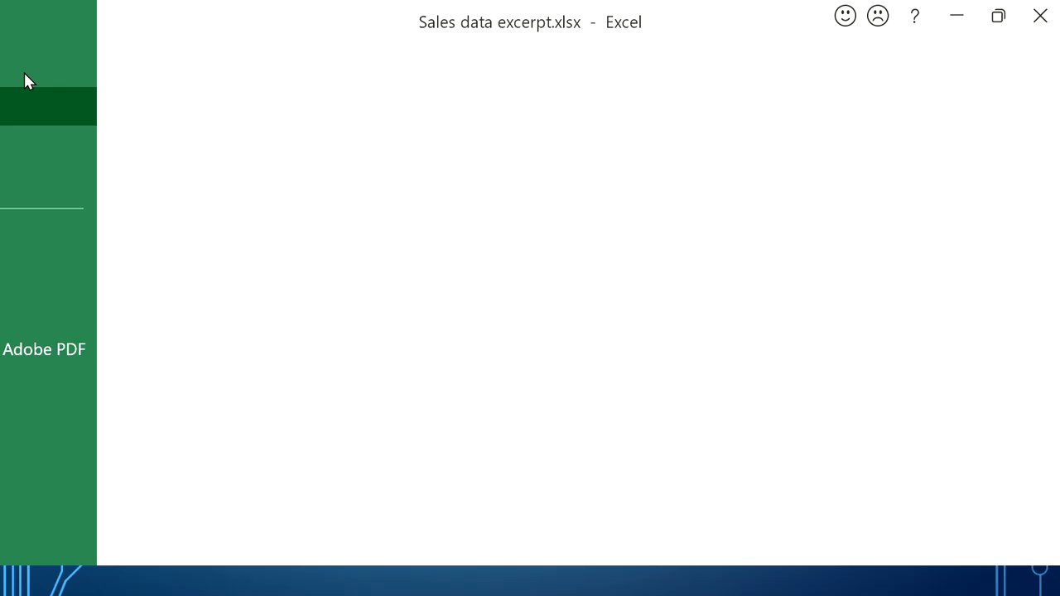
Open Forced displacement stats in Africa.xlsx from the recent list and go to Sheet1
scroll(248, 291, down, 2)
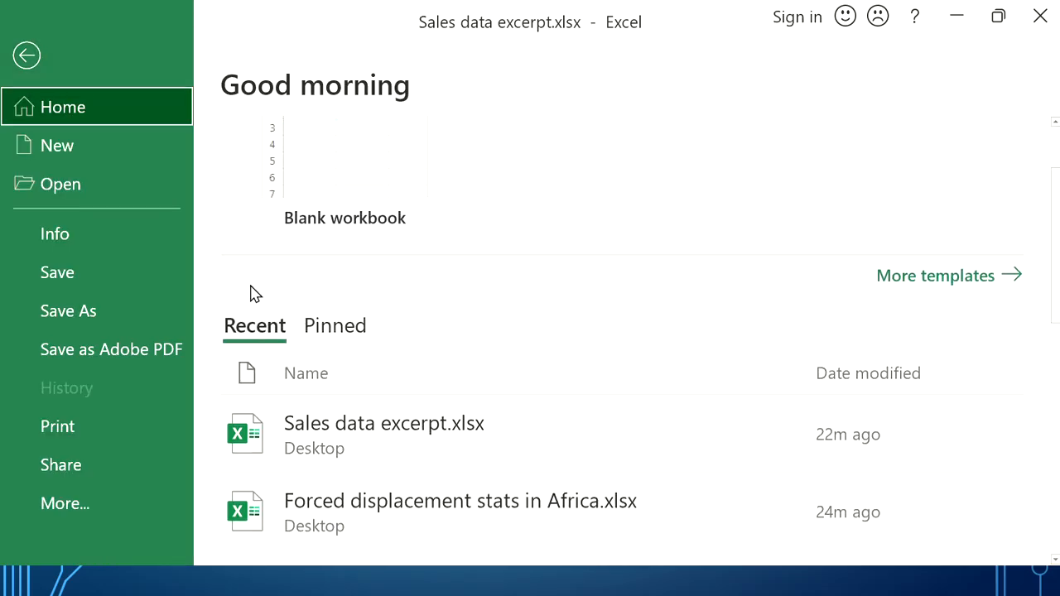
click(416, 518)
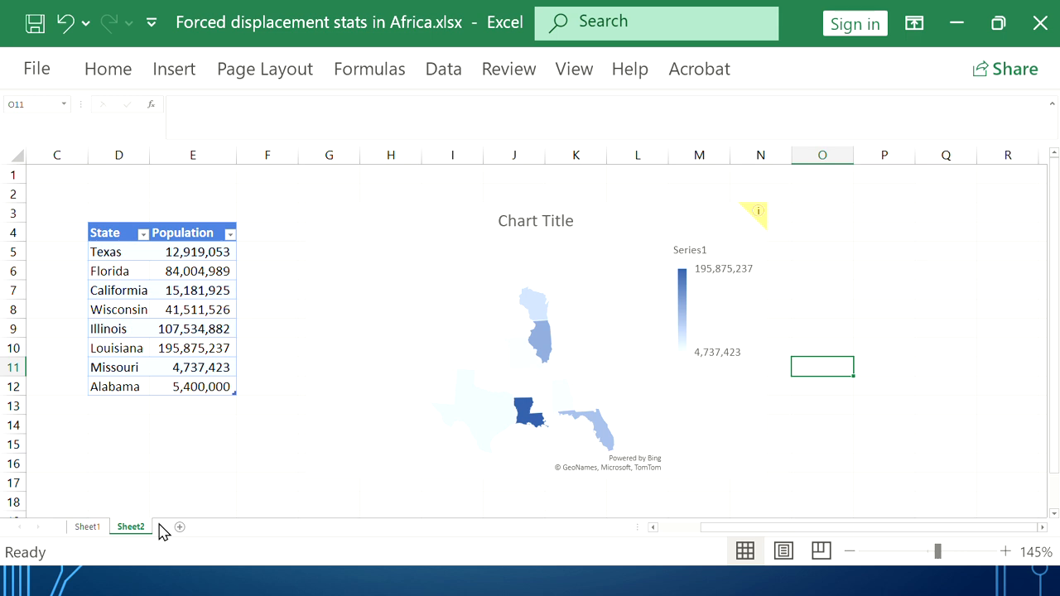
click(93, 530)
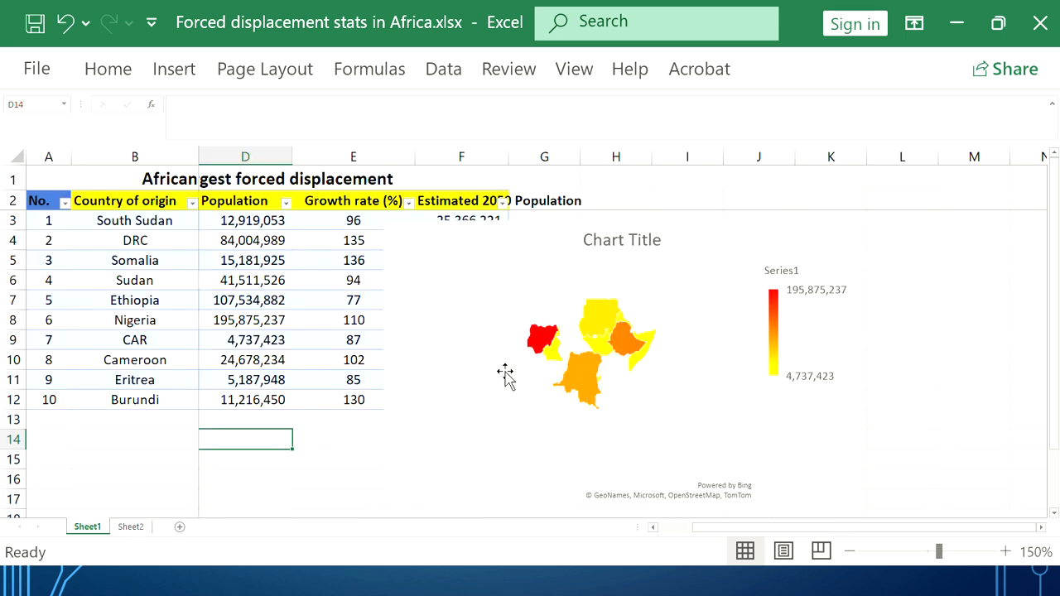
Delete the existing map chart from Sheet1, leaving only the table
click(443, 373)
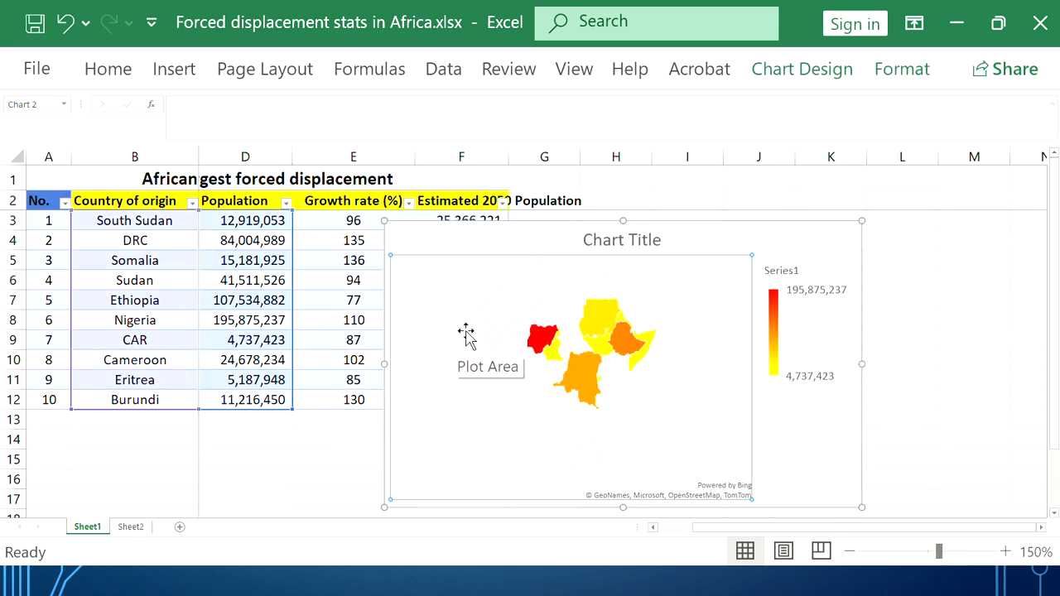
click(919, 279)
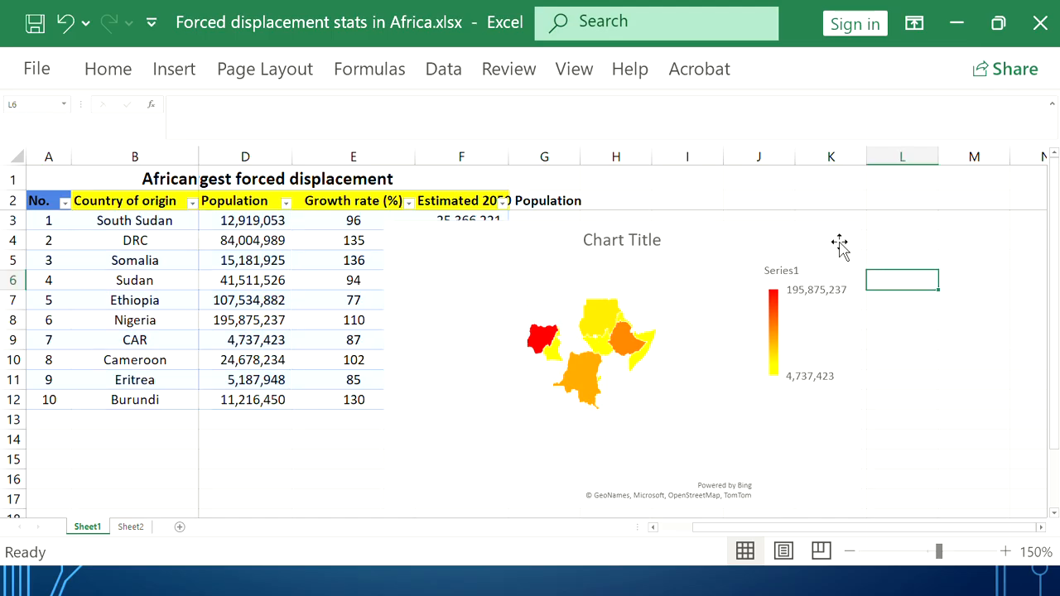
click(840, 243)
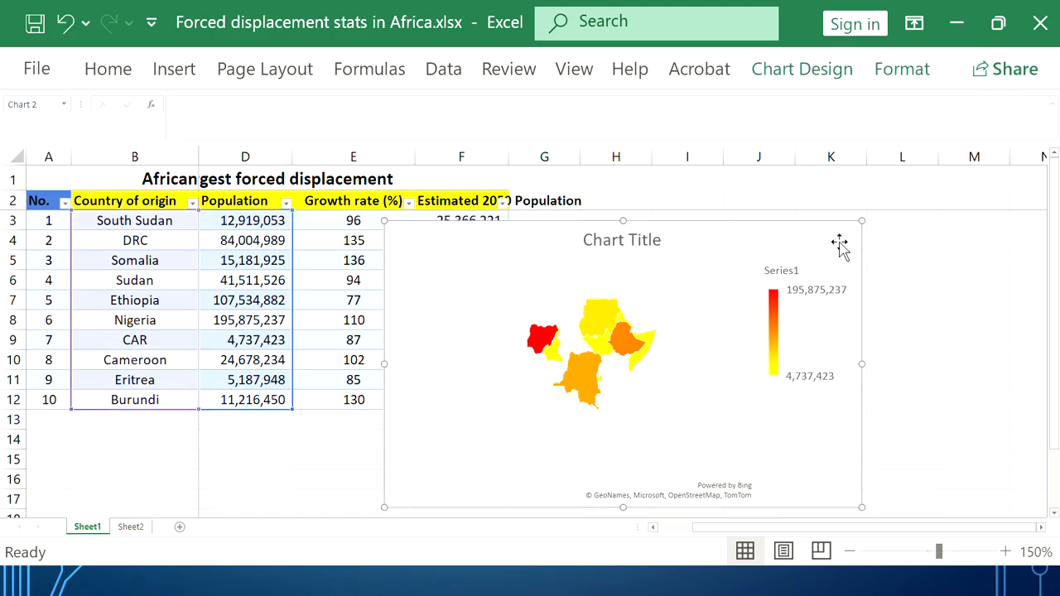
key(Delete)
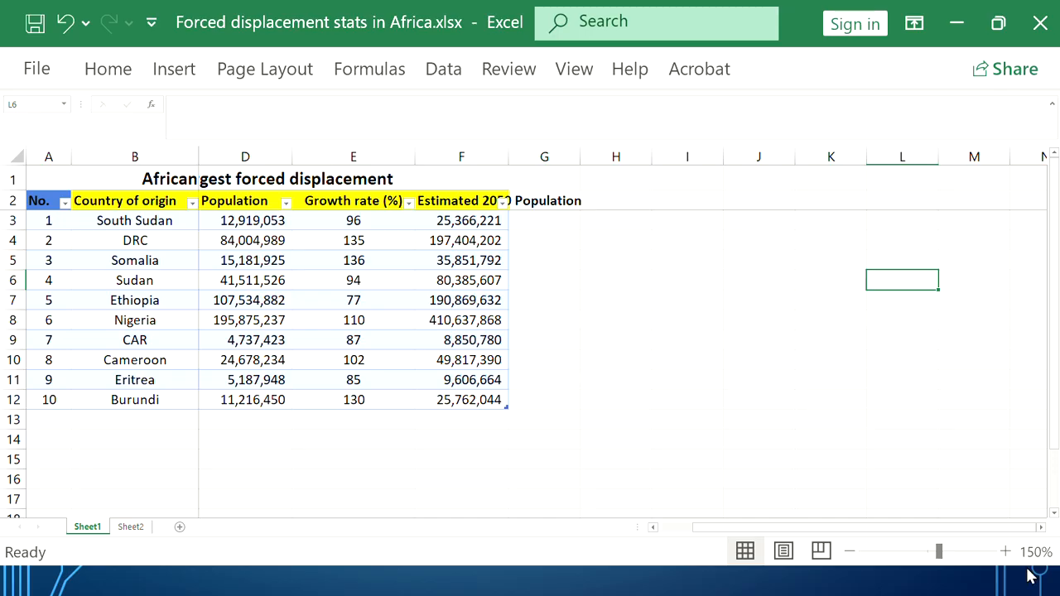
Zoom the sheet to 180% and bring the table columns into view
click(1006, 551)
click(1005, 551)
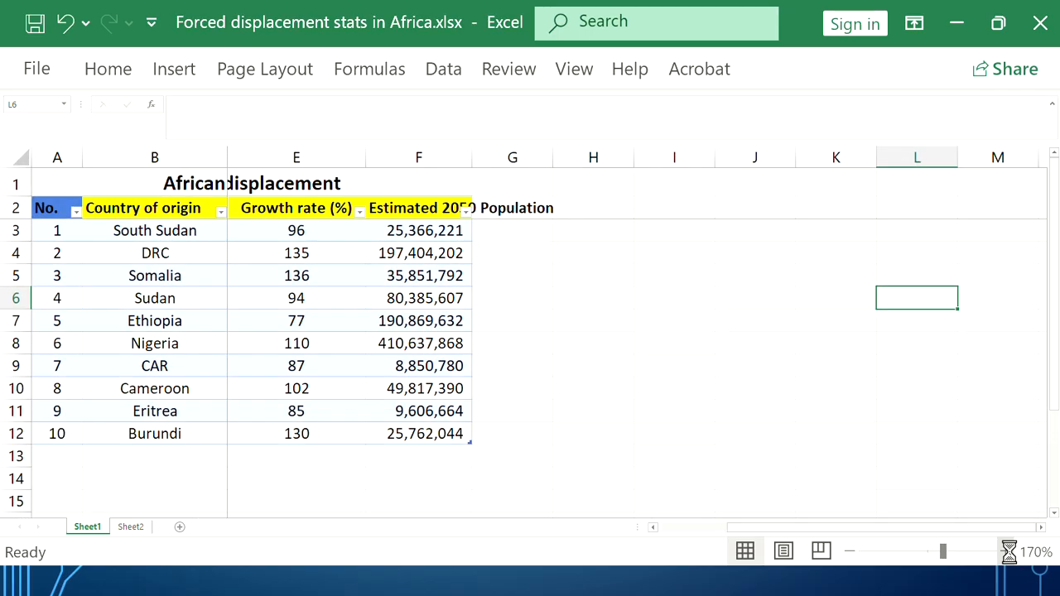
click(1006, 552)
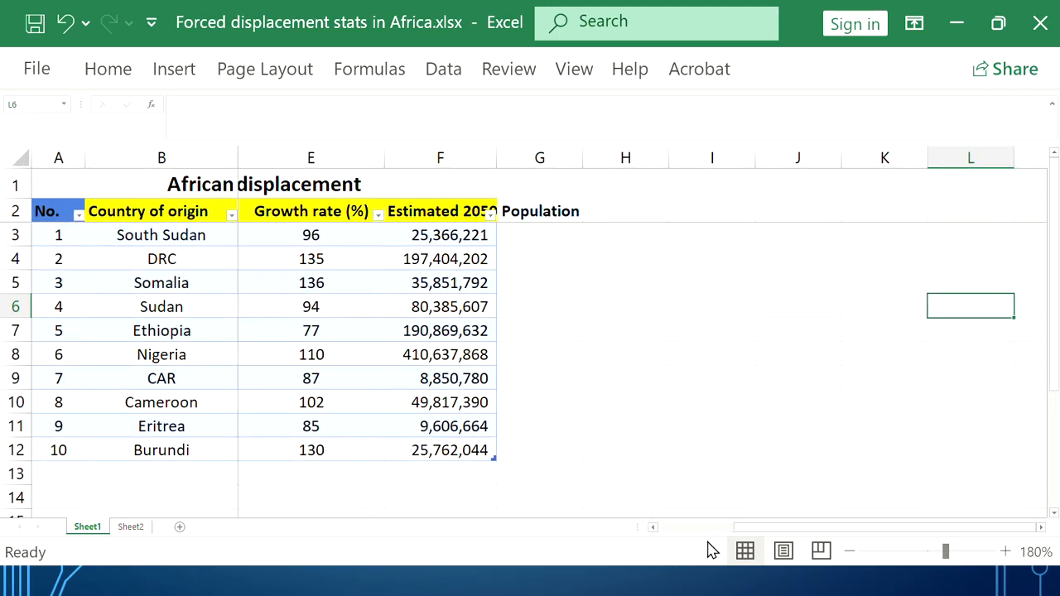
drag(776, 529, 700, 531)
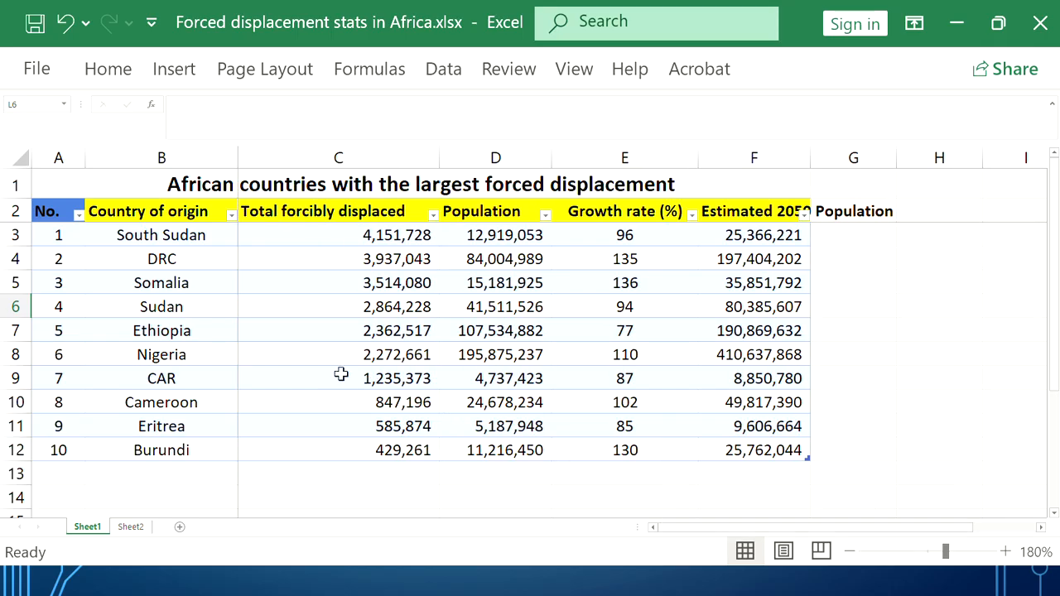
click(1042, 528)
click(1043, 528)
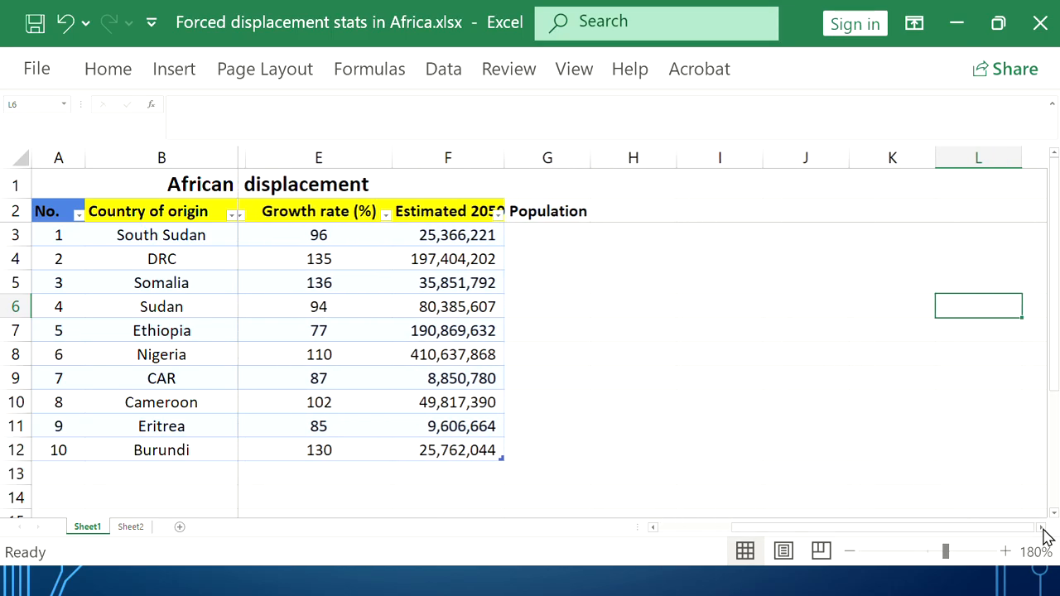
click(654, 528)
click(654, 527)
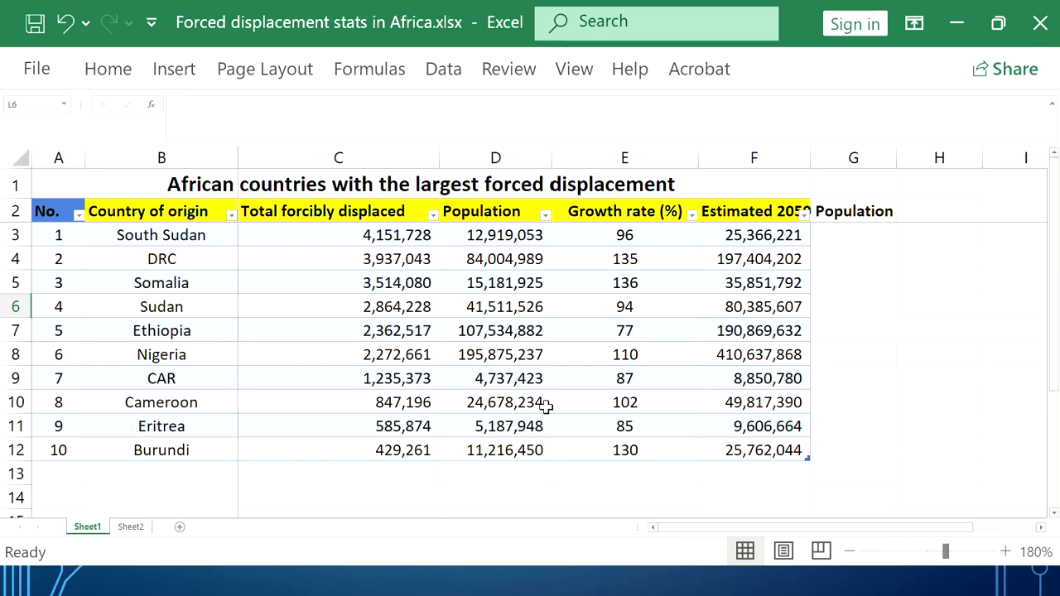
click(1043, 527)
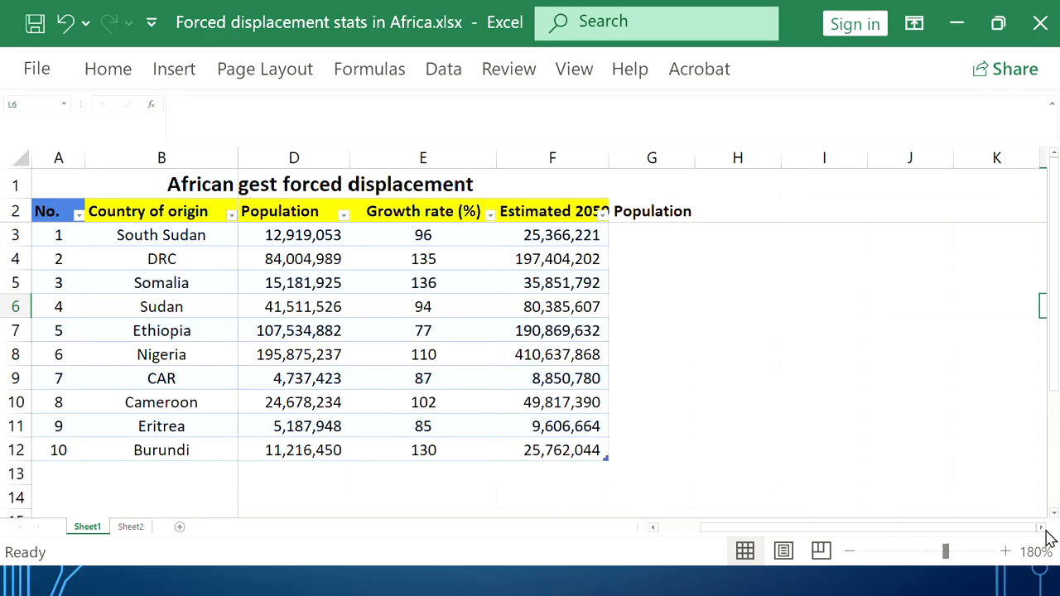
Select the ten country names B3:B12, South Sudan to Burundi
click(98, 230)
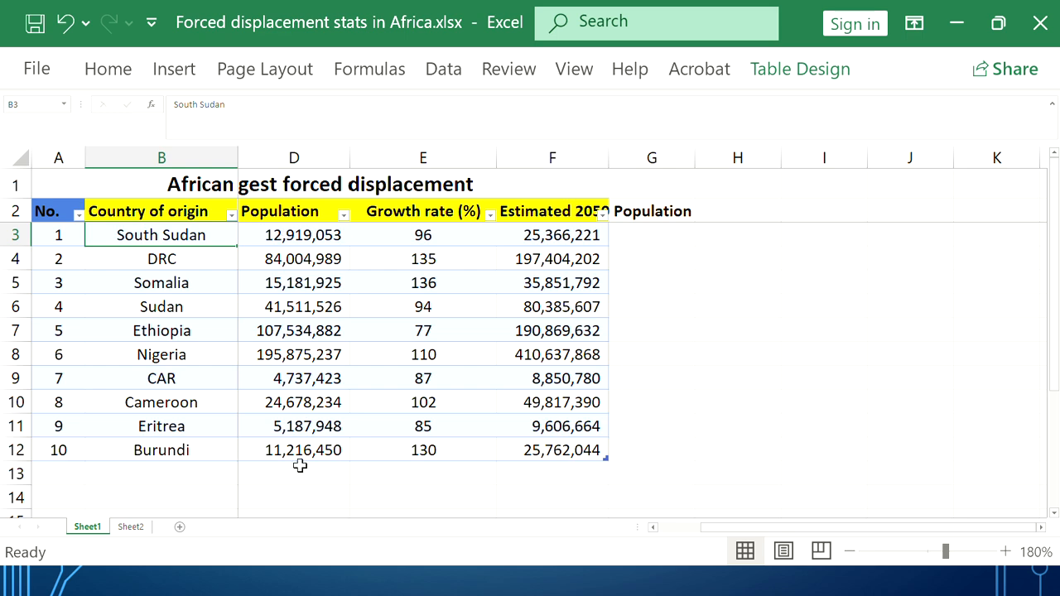
drag(151, 231, 217, 283)
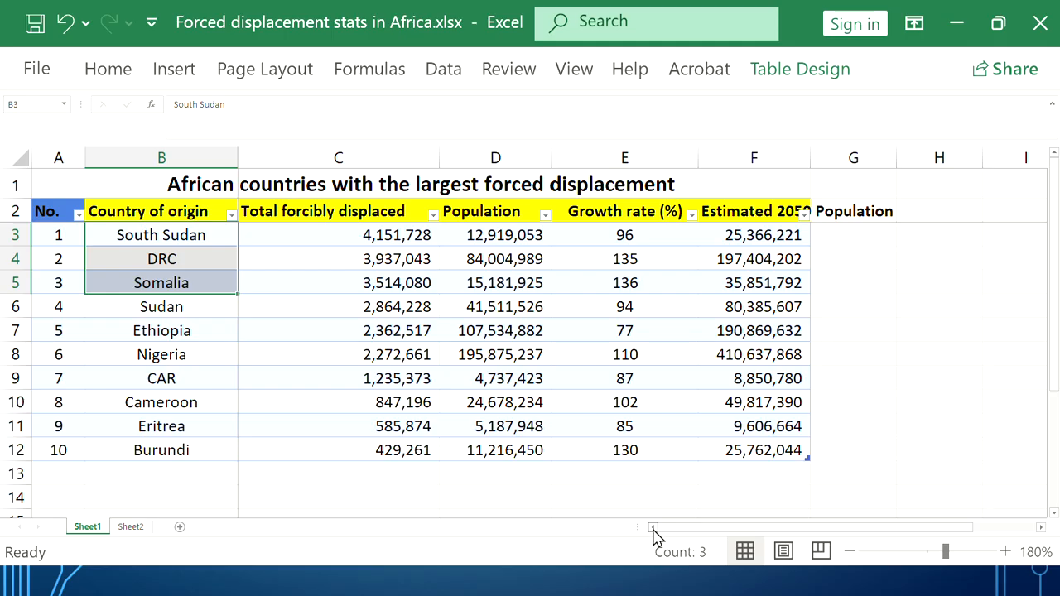
click(615, 469)
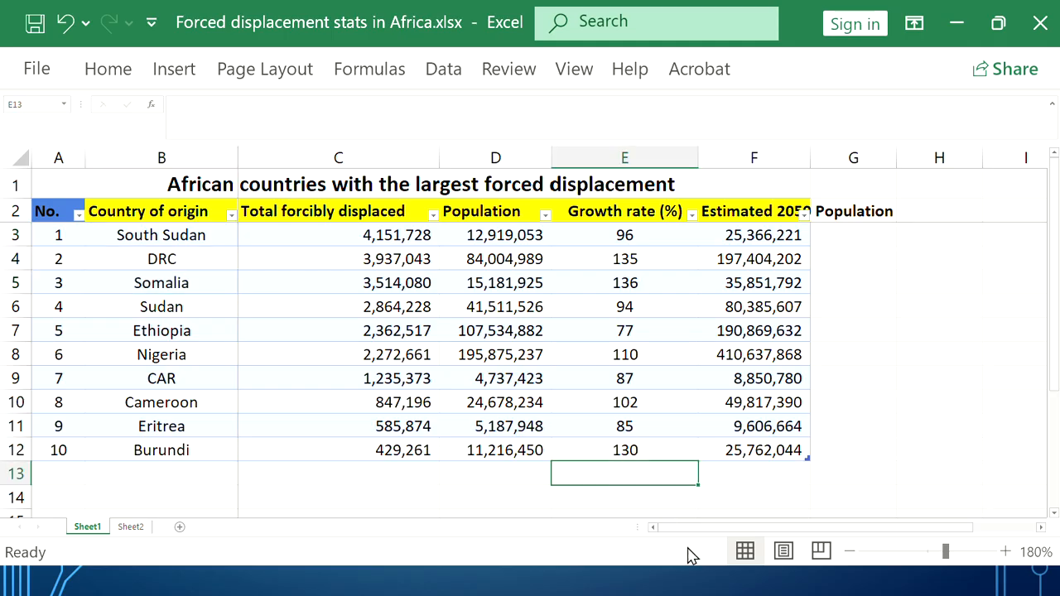
click(674, 452)
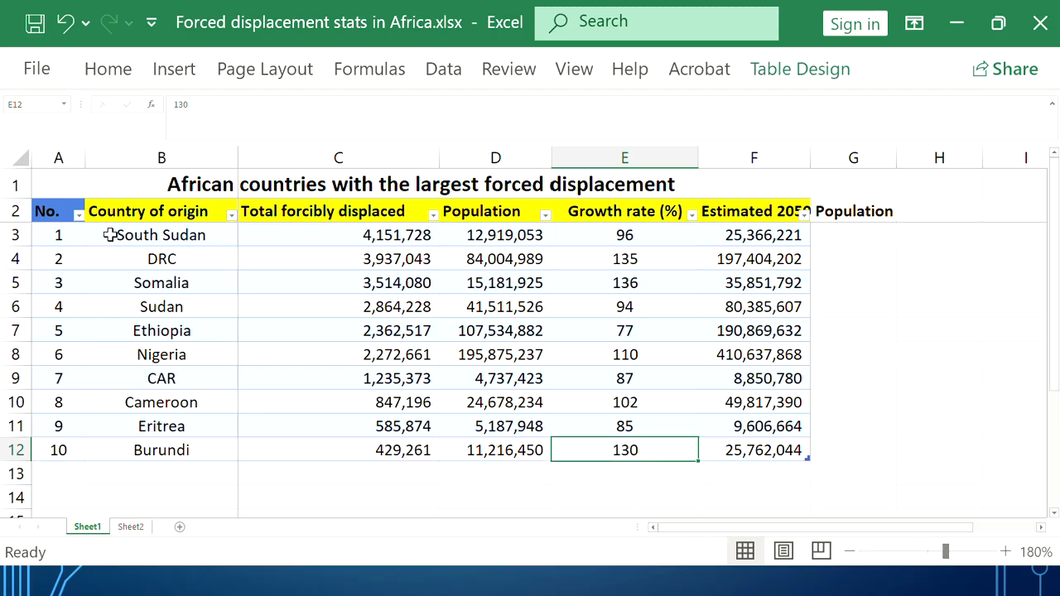
click(149, 237)
drag(149, 236, 159, 445)
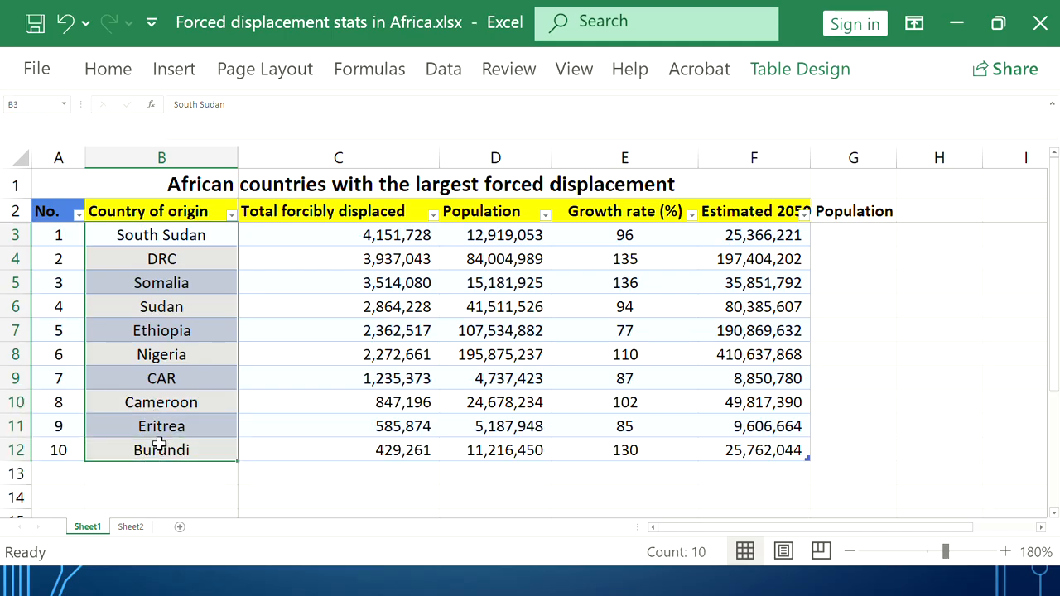
click(1041, 528)
click(1041, 528)
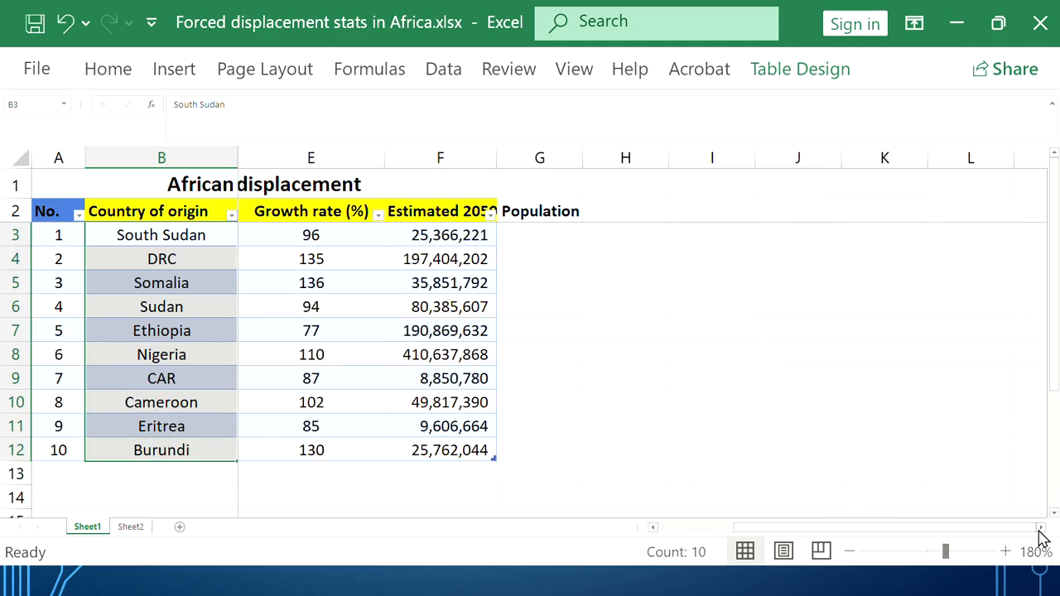
click(653, 529)
click(151, 232)
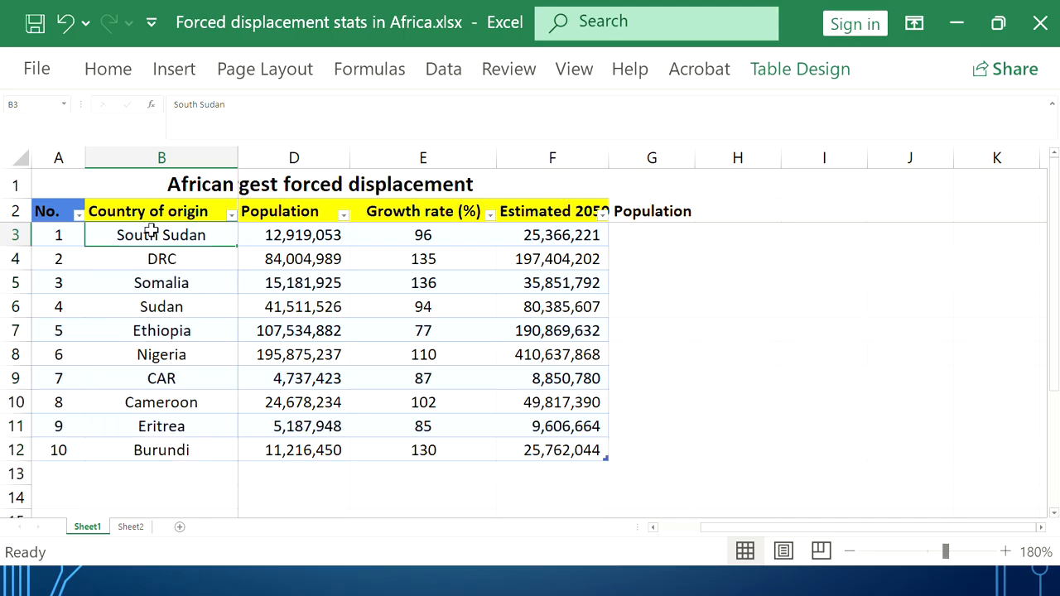
drag(152, 232, 293, 307)
drag(166, 235, 184, 449)
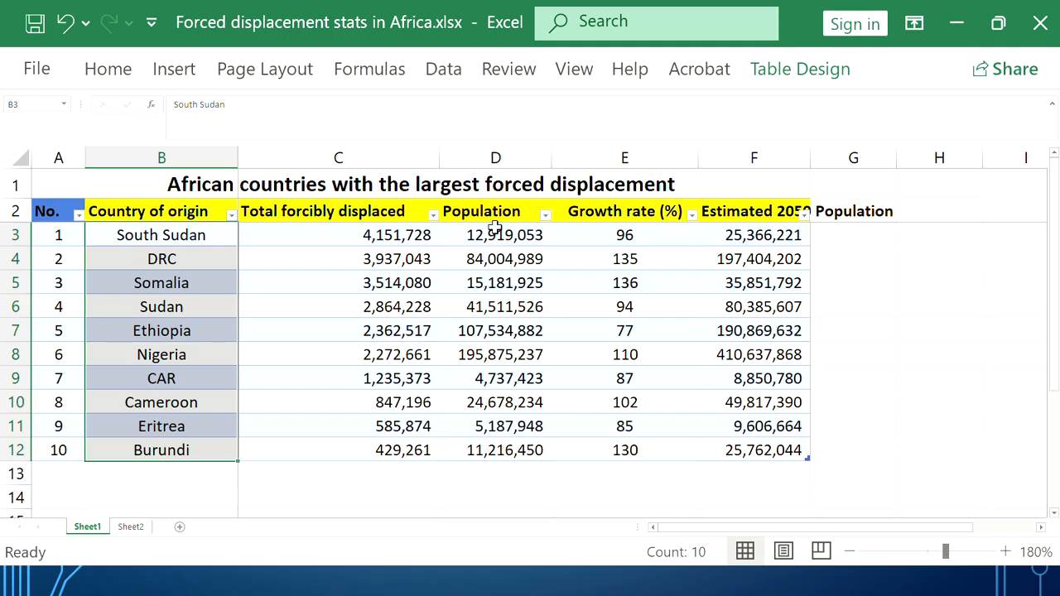
Select country names B3:B12 together with their populations D3:D12 for charting
click(494, 157)
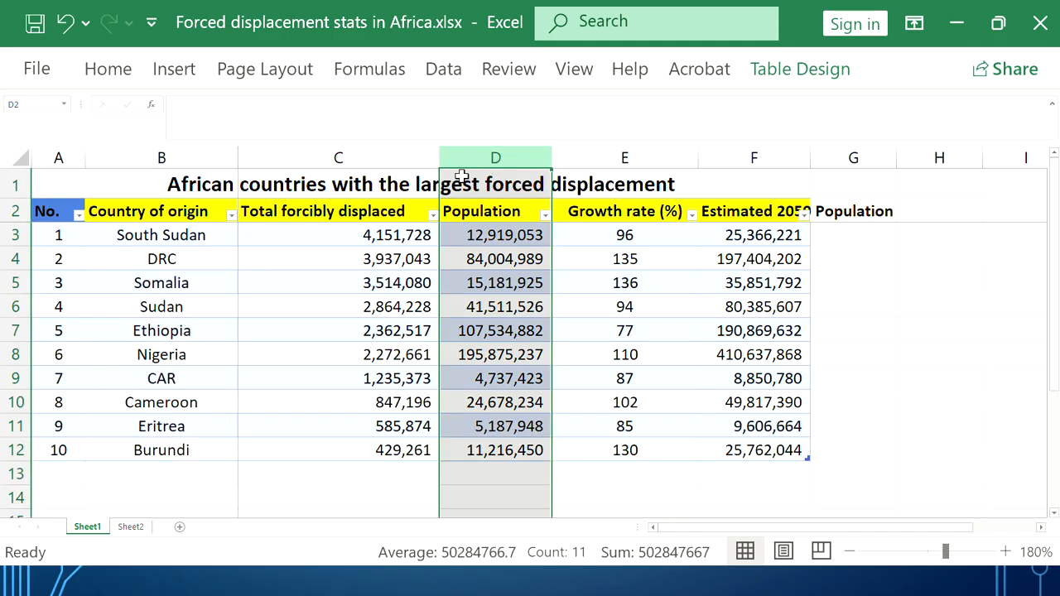
click(218, 158)
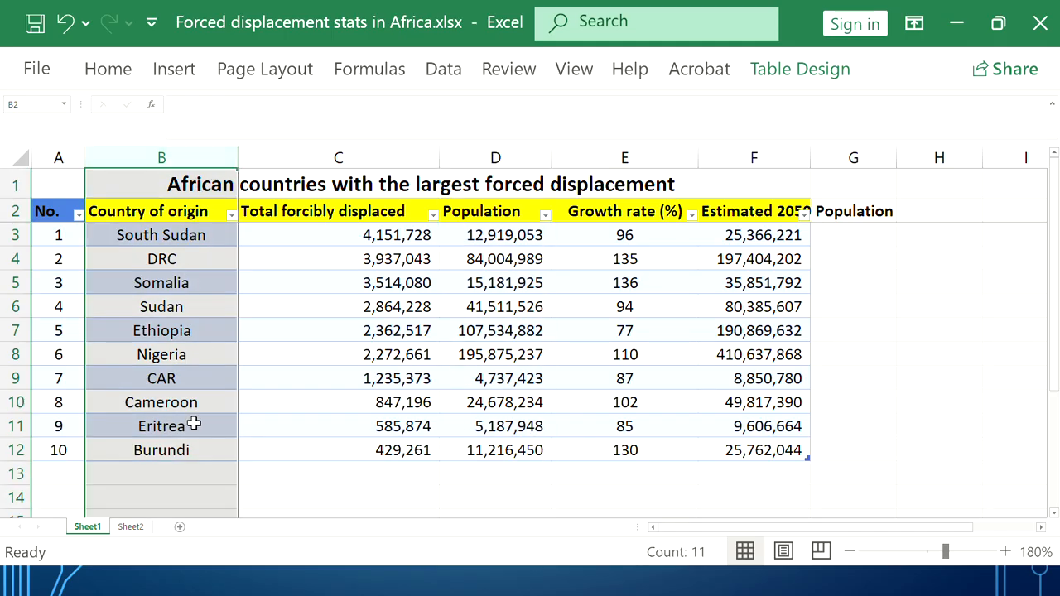
click(487, 159)
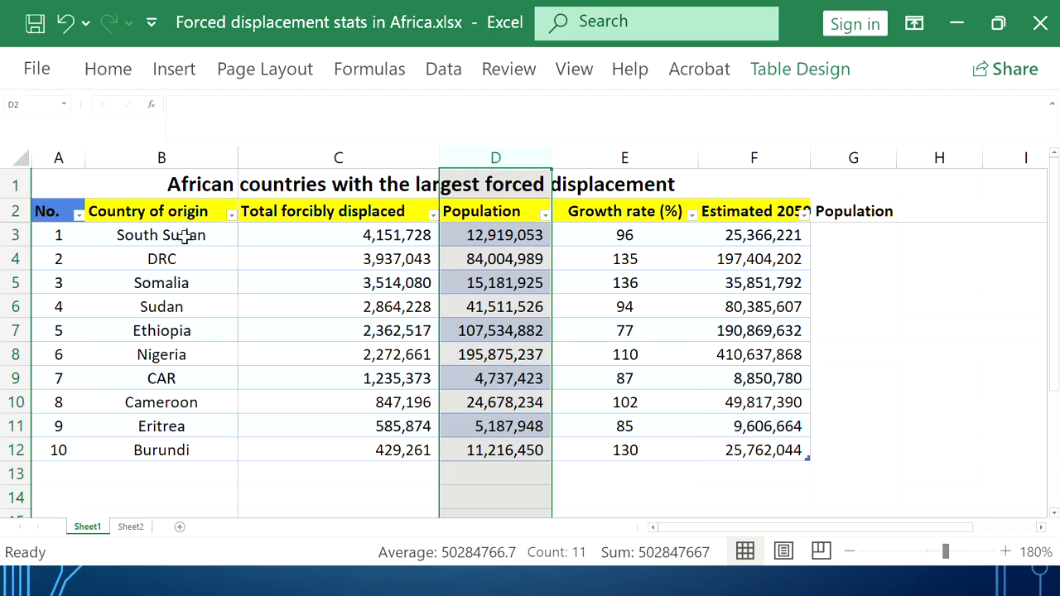
drag(181, 238, 211, 450)
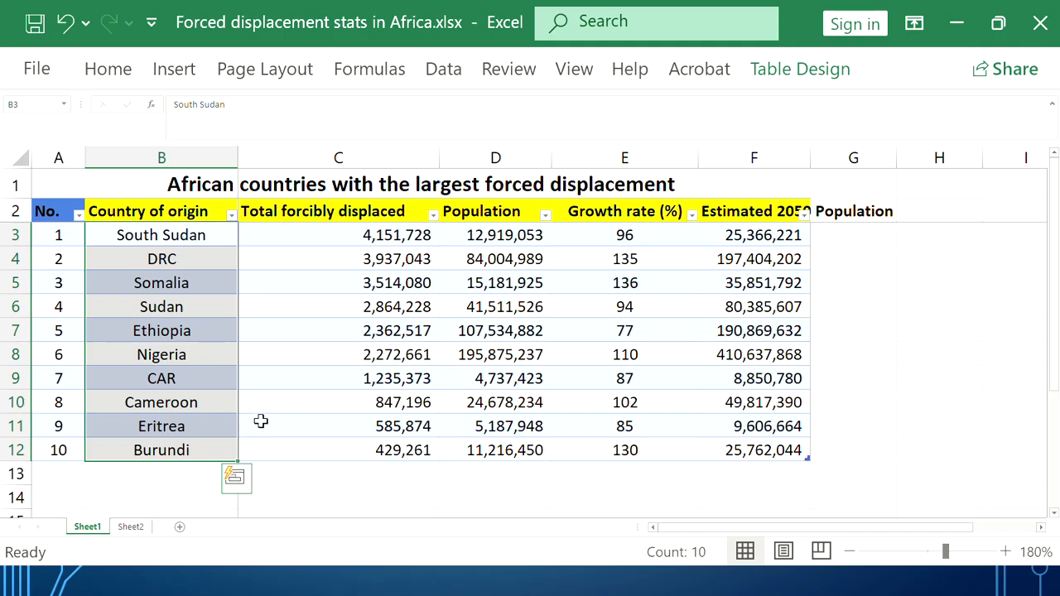
ctrl+click(487, 236)
drag(487, 236, 520, 441)
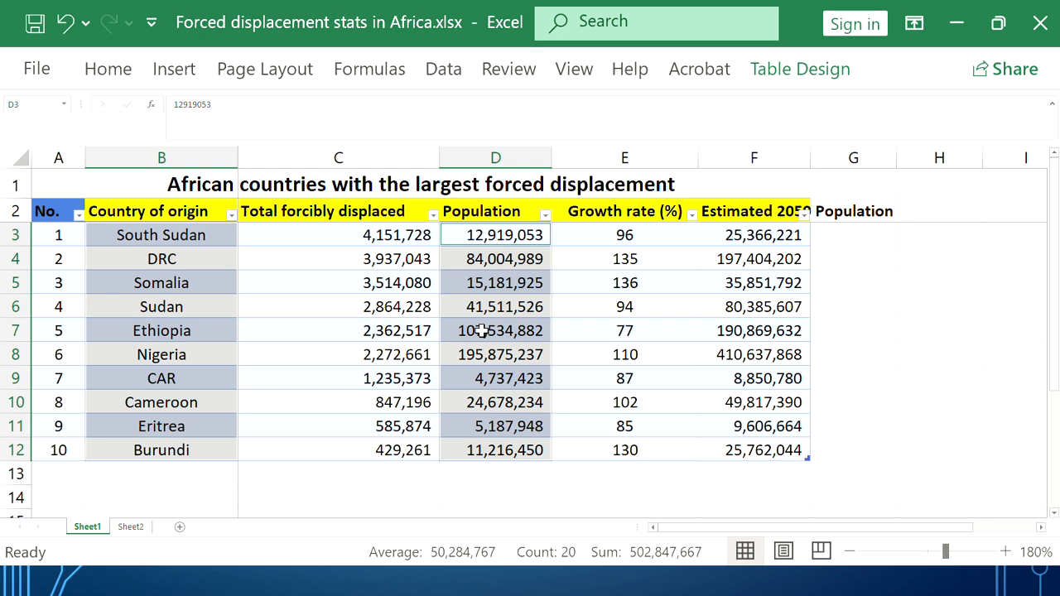
click(188, 81)
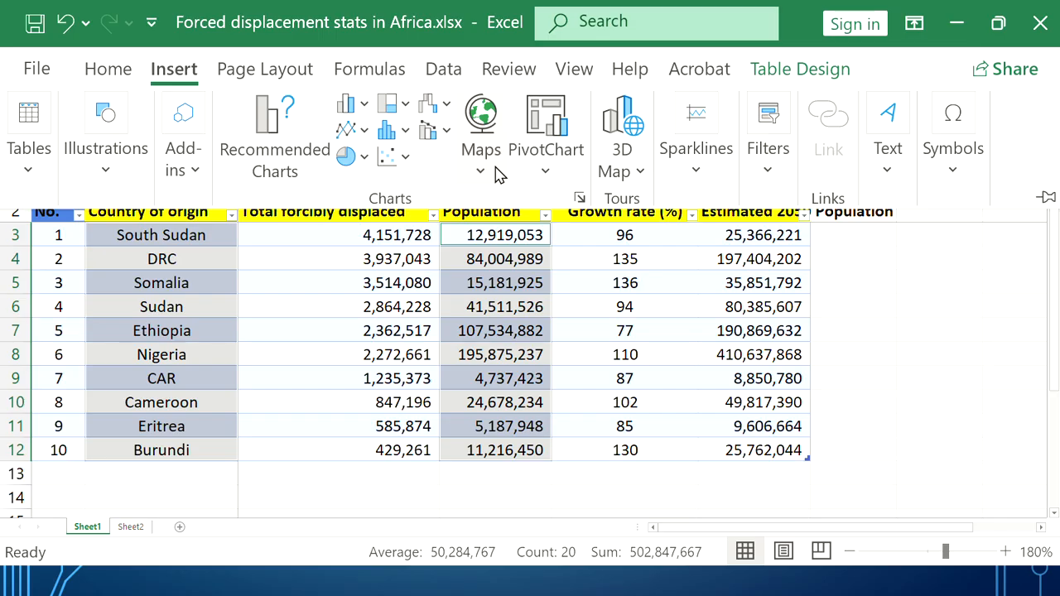
Insert a Filled Map chart of the ten countries' populations
click(481, 161)
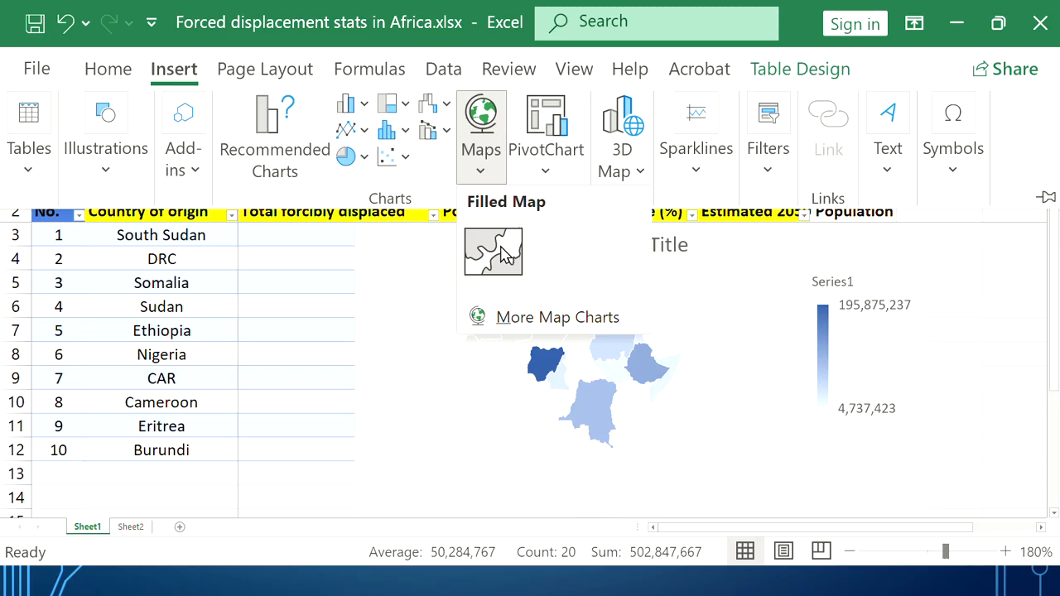
click(503, 254)
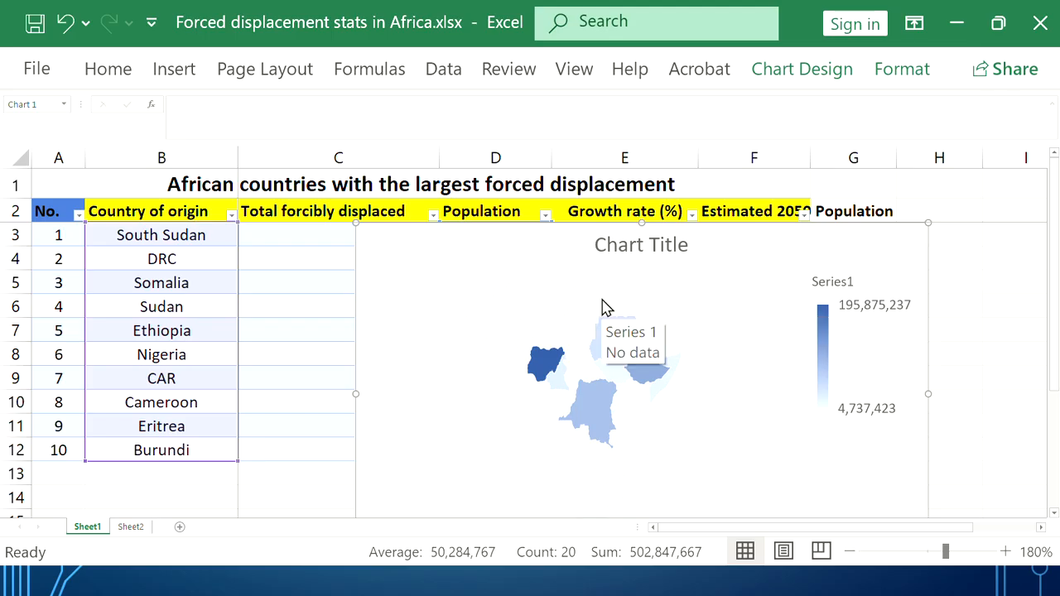
Open Format Data Series for the map series via its right-click menu
right_click(569, 321)
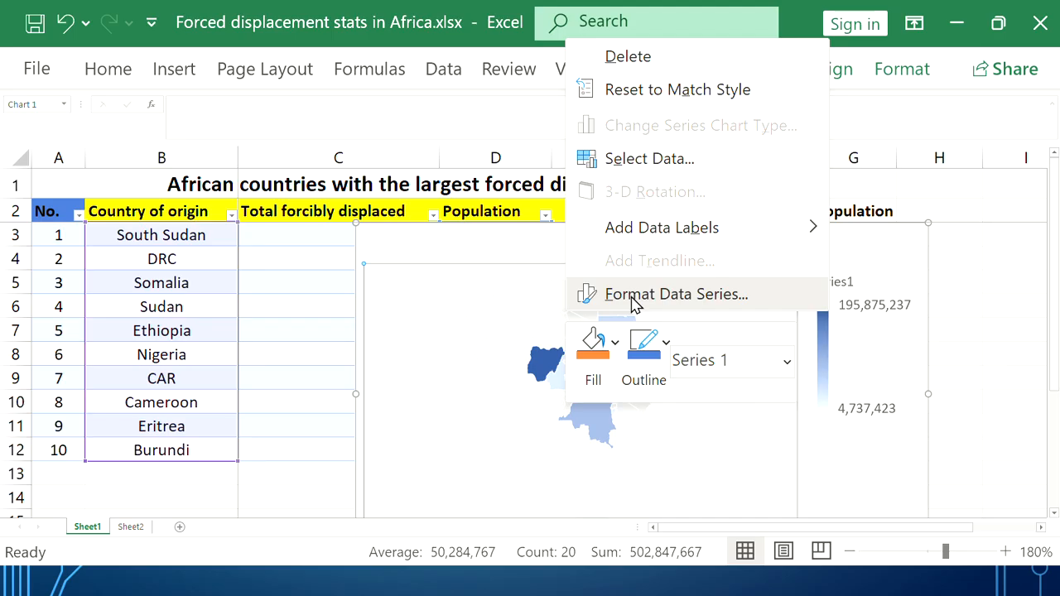
click(675, 298)
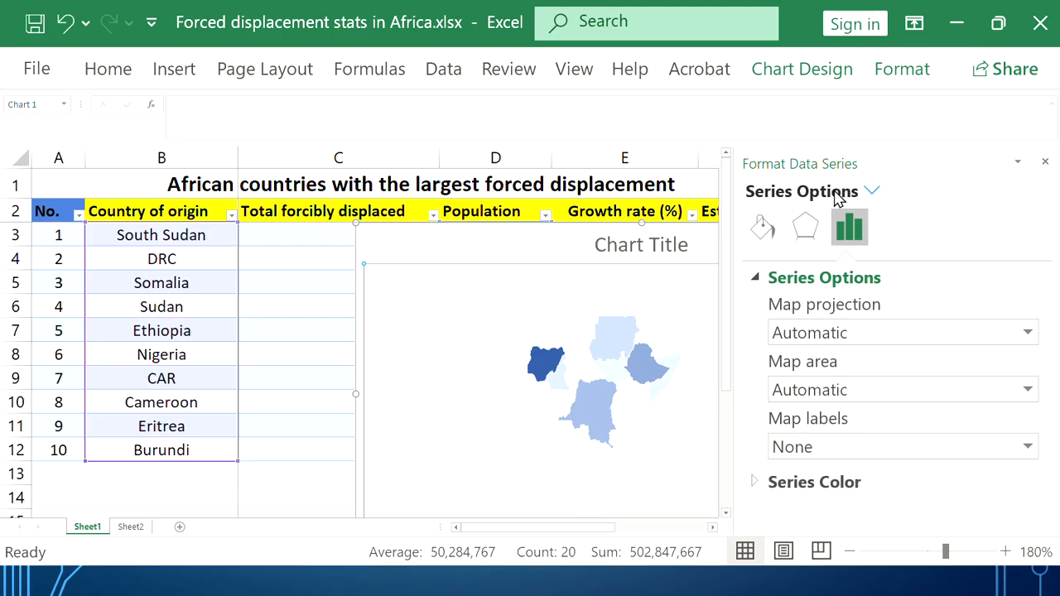
Set the Series Color minimum to yellow and maximum to red, then narrow the pane
click(849, 489)
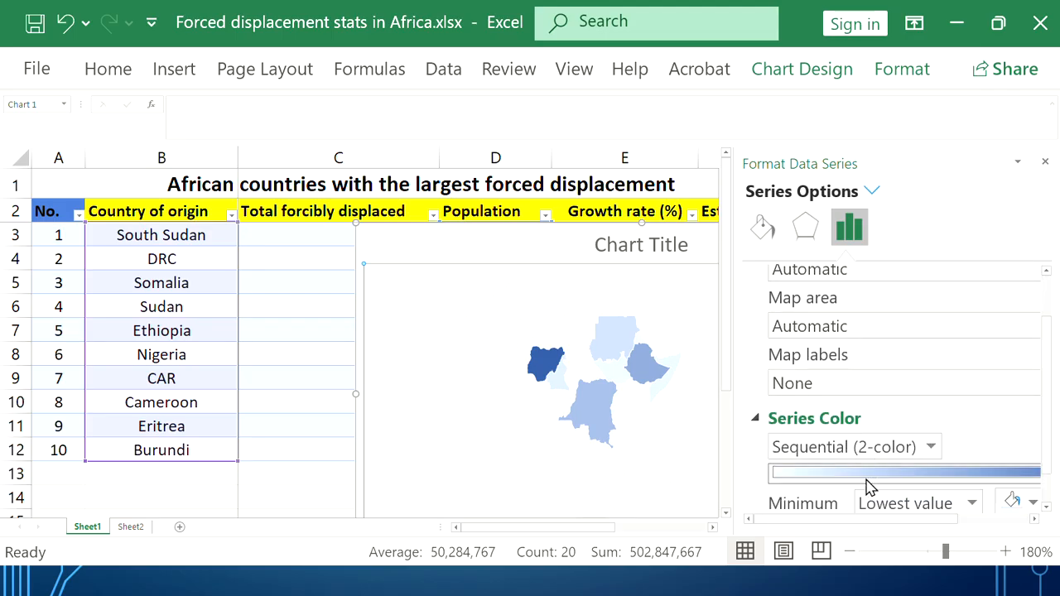
scroll(869, 487, down, 1)
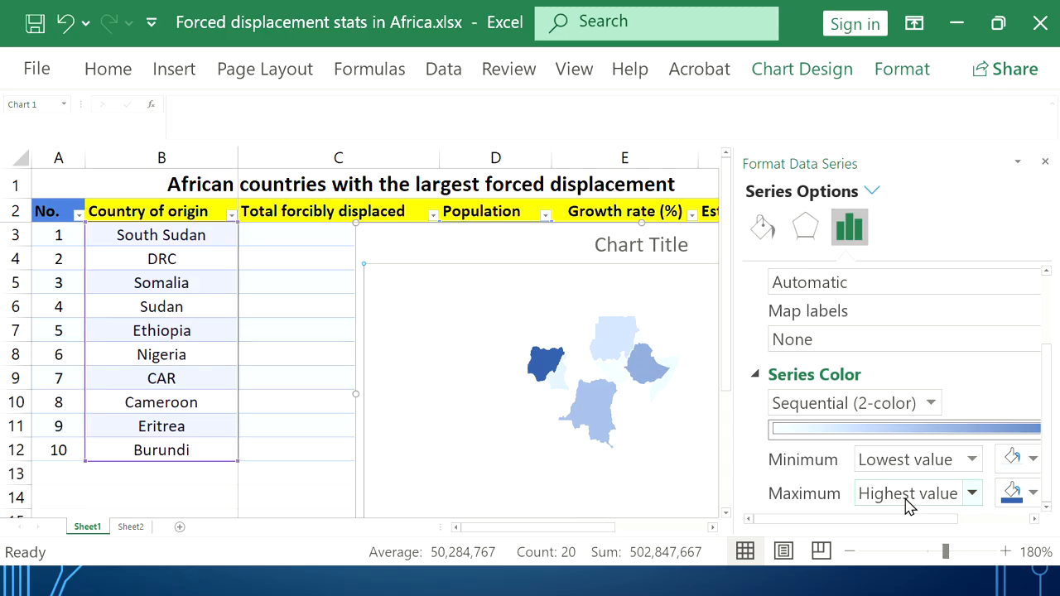
click(1035, 464)
click(928, 399)
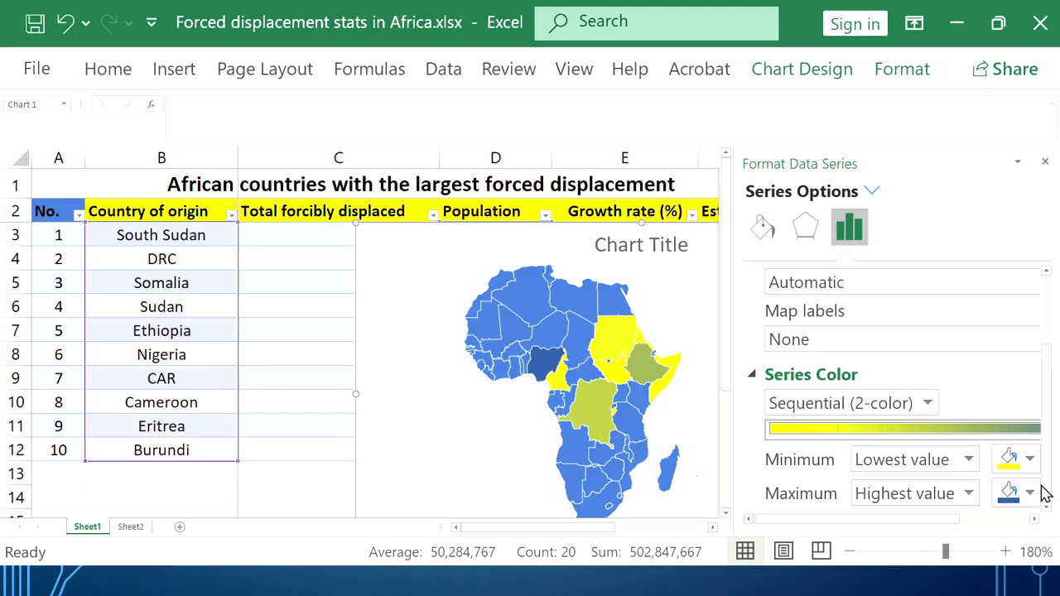
click(1030, 494)
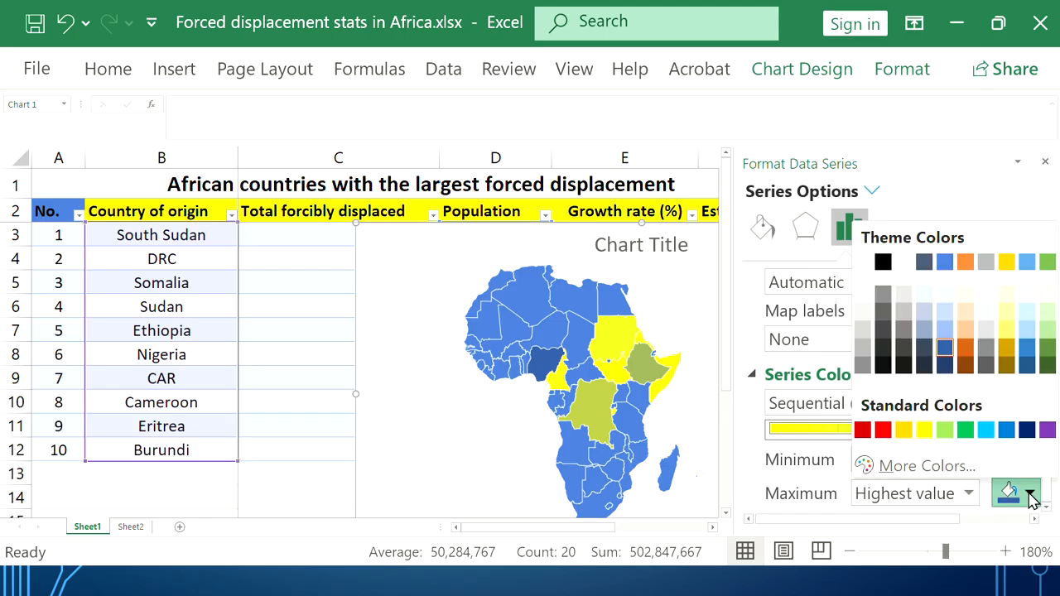
click(883, 429)
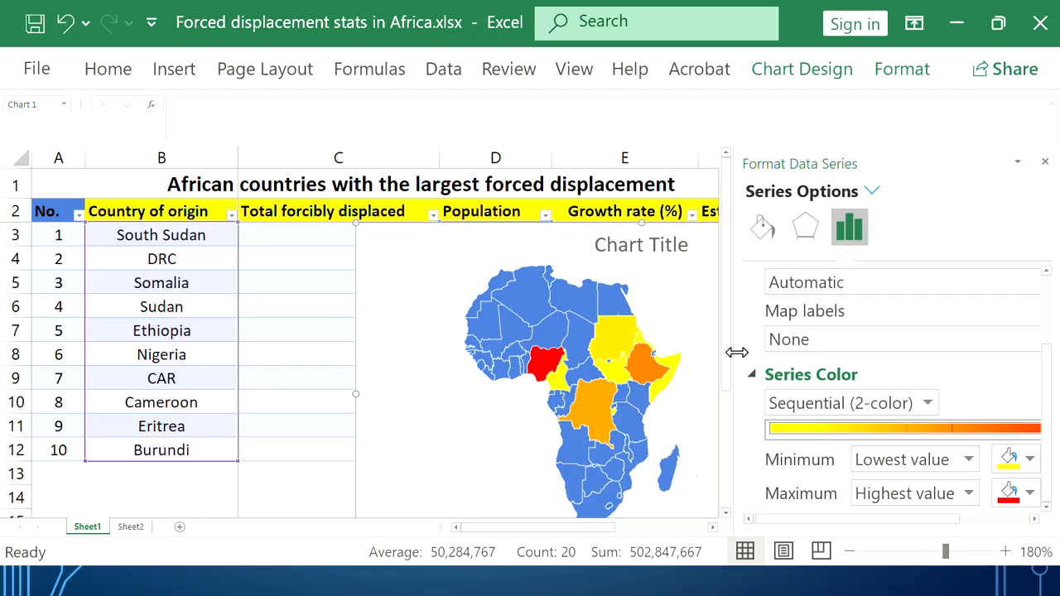
drag(738, 352, 787, 349)
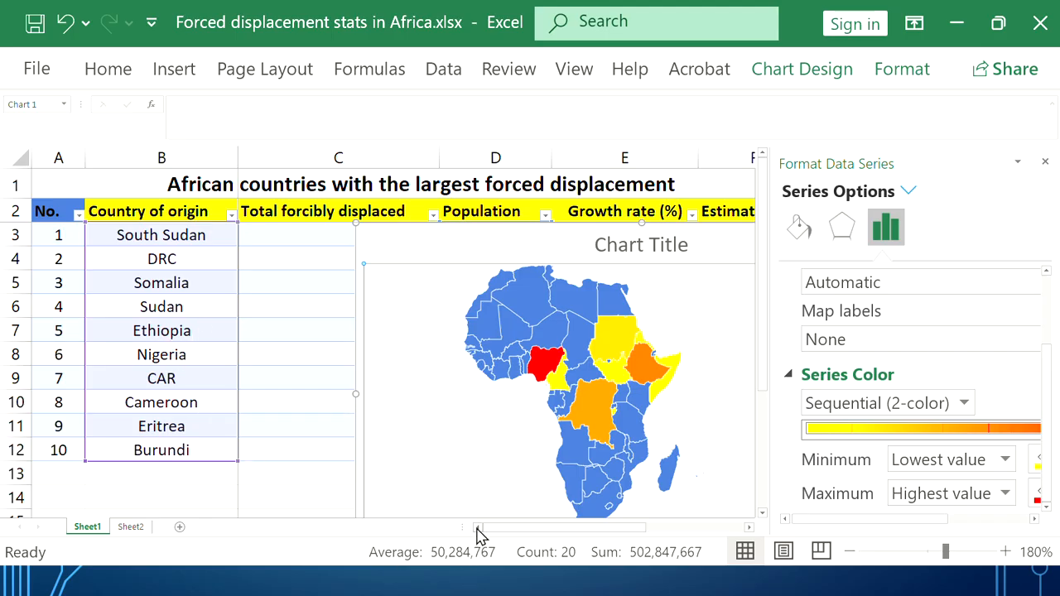
Reselect the map's plot area and widen the sheet so the yellow-to-red legend shows
click(282, 417)
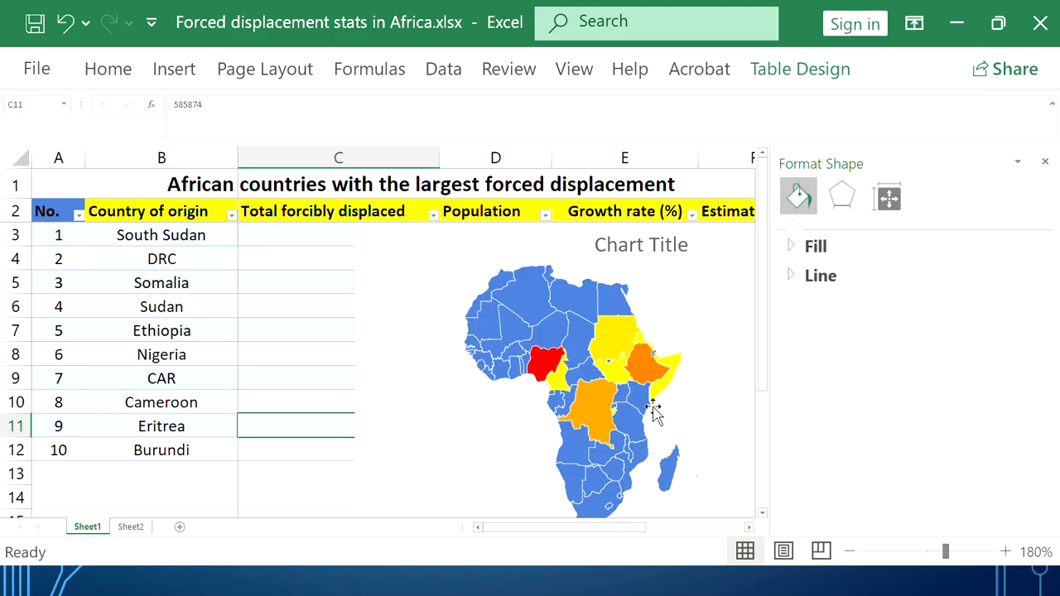
click(711, 404)
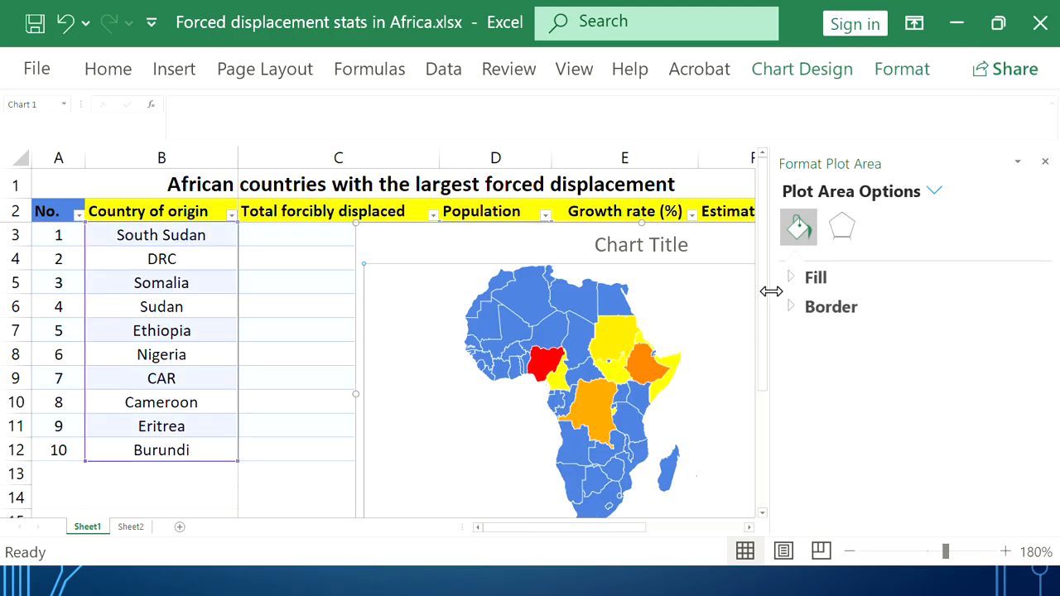
drag(771, 289, 942, 293)
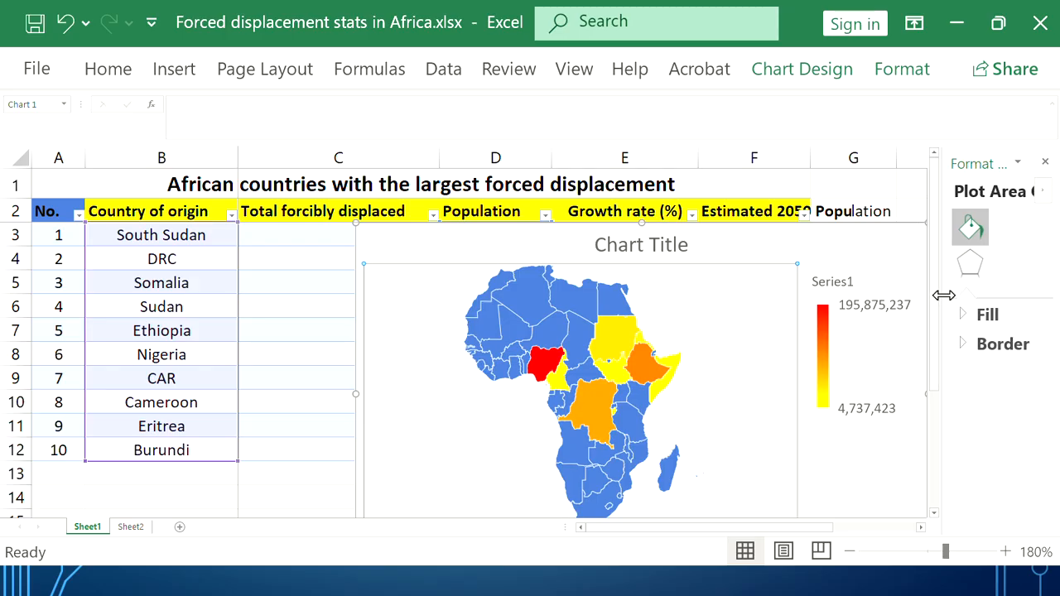
scroll(714, 418, down, 2)
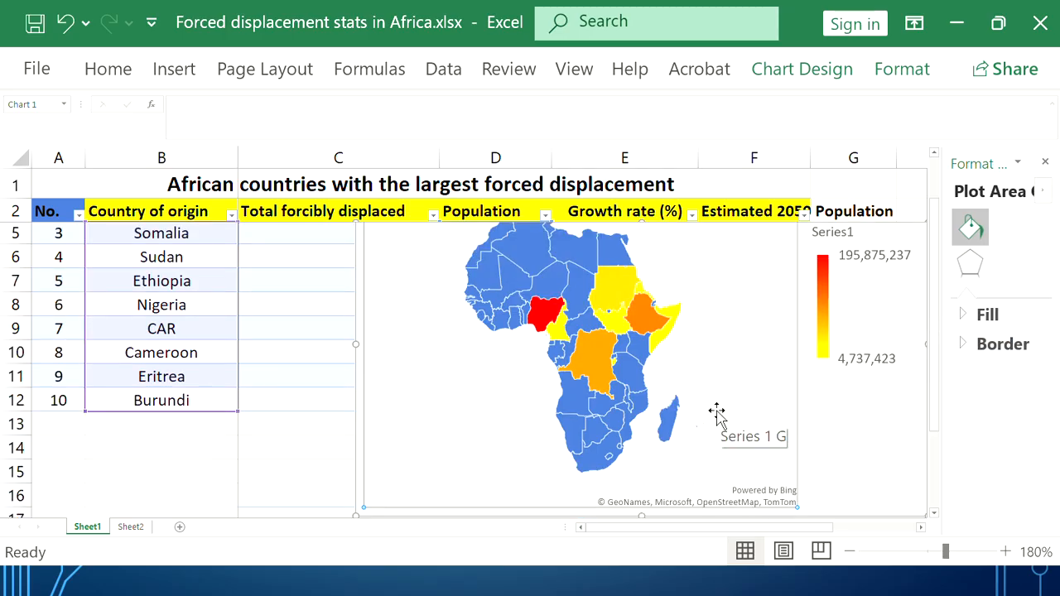
scroll(719, 416, up, 1)
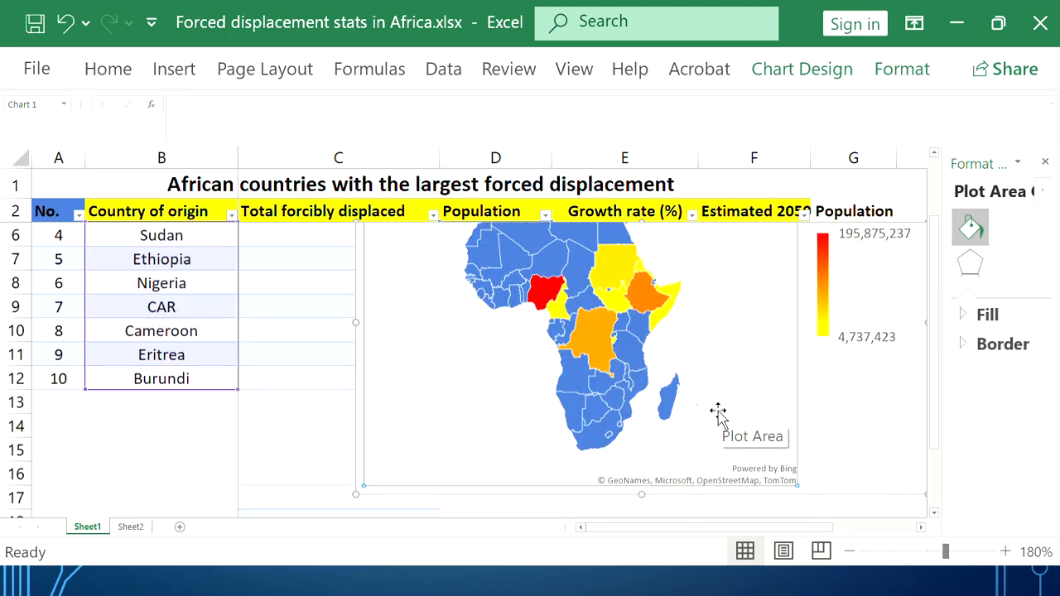
scroll(718, 416, up, 1)
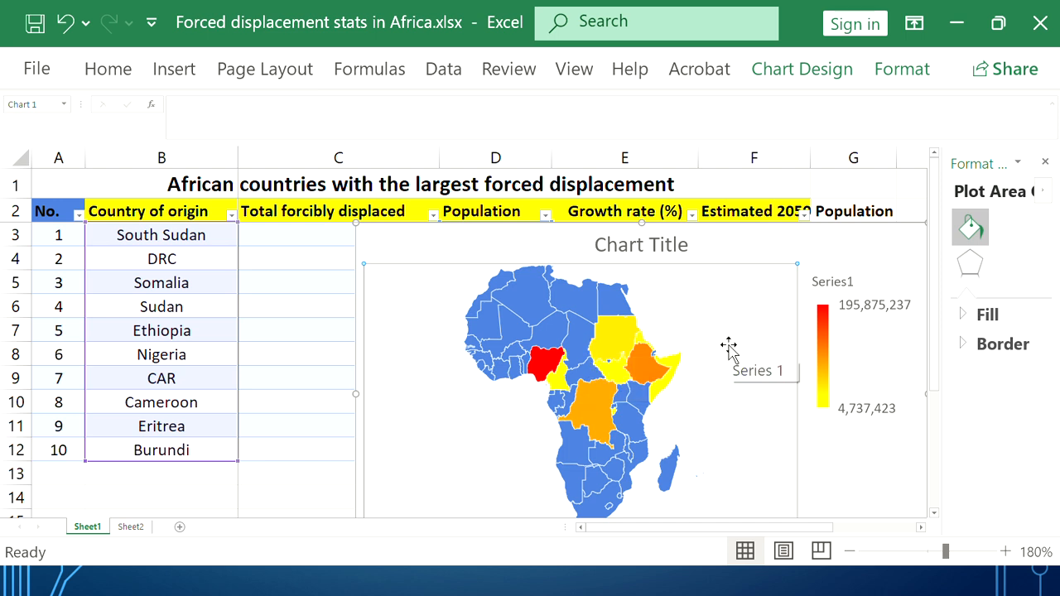
mouse_move(602, 358)
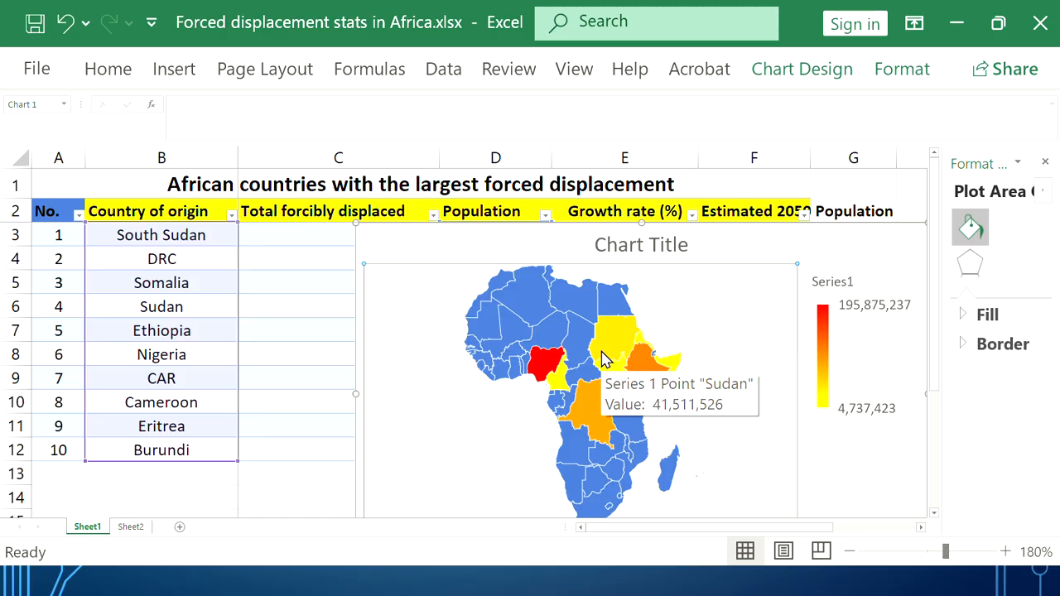
mouse_move(577, 402)
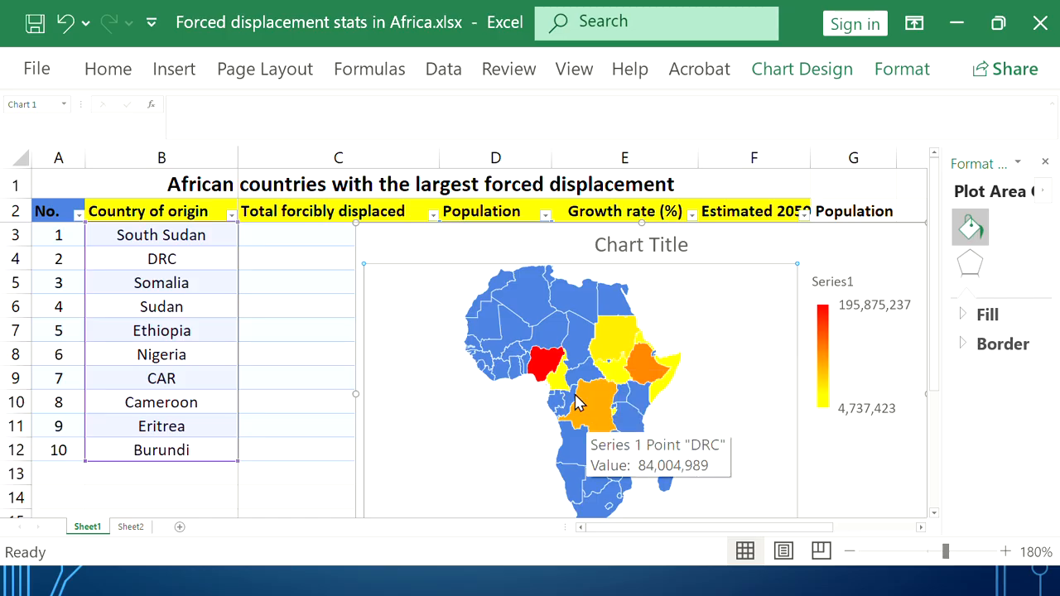